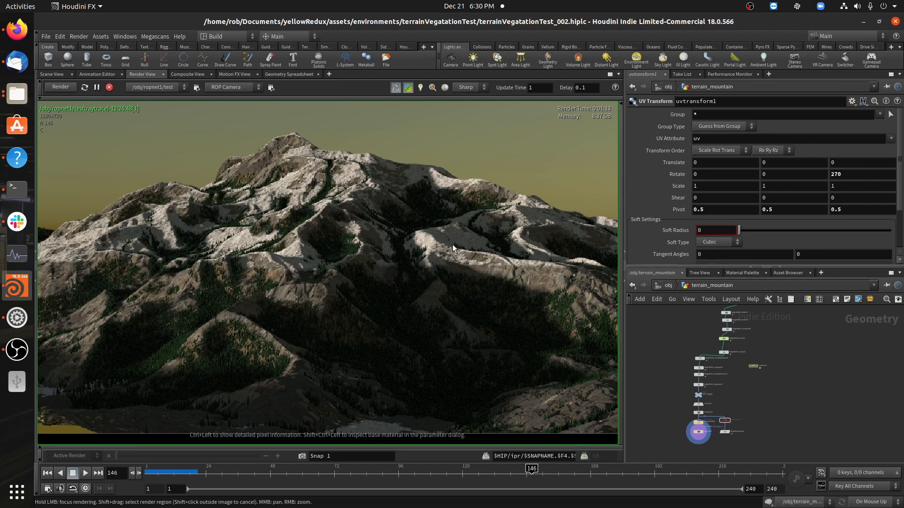
Leave the terrain_mountain network for the object level and look over the scene's geometry, light, camera and render nodes.
middle_click_drag(647, 343, 684, 375)
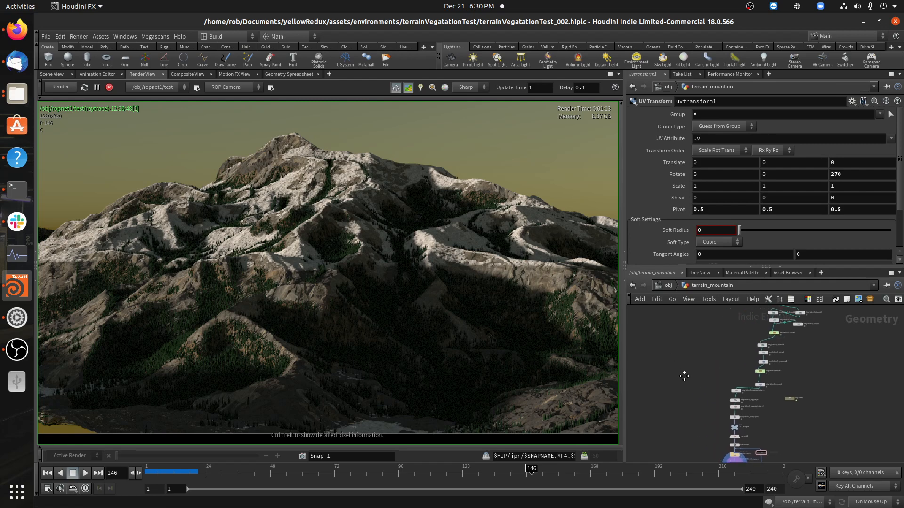
scroll(682, 375, "down", 5)
scroll(677, 333, "up", 4)
left_click(667, 286)
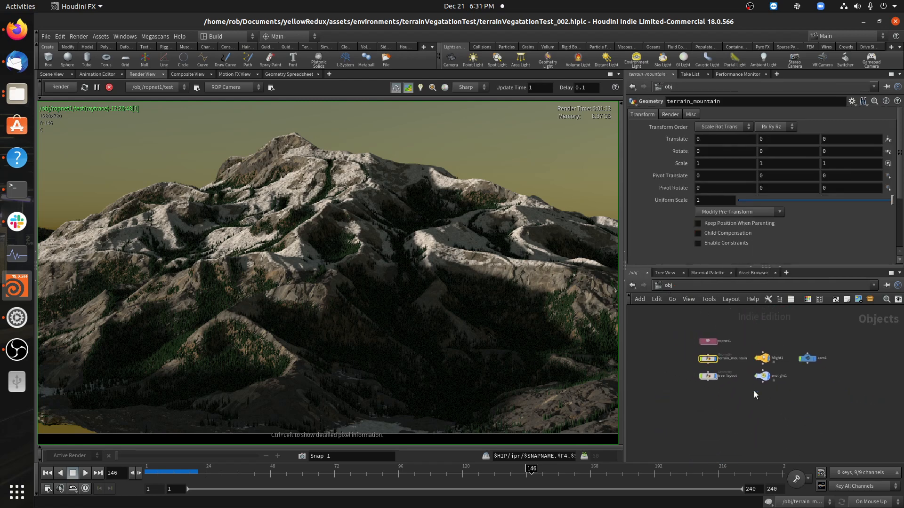
scroll(751, 391, "up", 2)
middle_click_drag(722, 390, 730, 410)
mouse_move(699, 361)
left_mouse_down()
mouse_move(712, 366)
mouse_move(700, 366)
left_mouse_up()
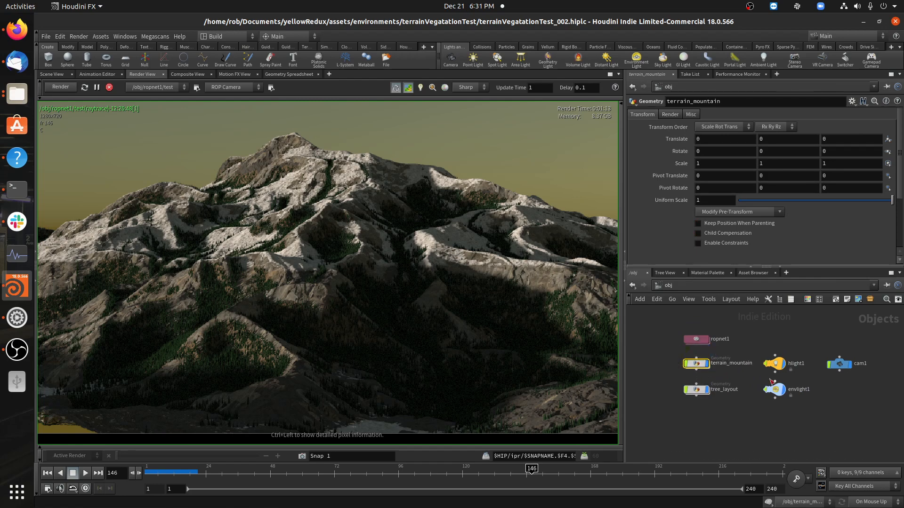
mouse_move(775, 366)
left_mouse_down()
mouse_move(784, 361)
mouse_move(775, 365)
left_mouse_up()
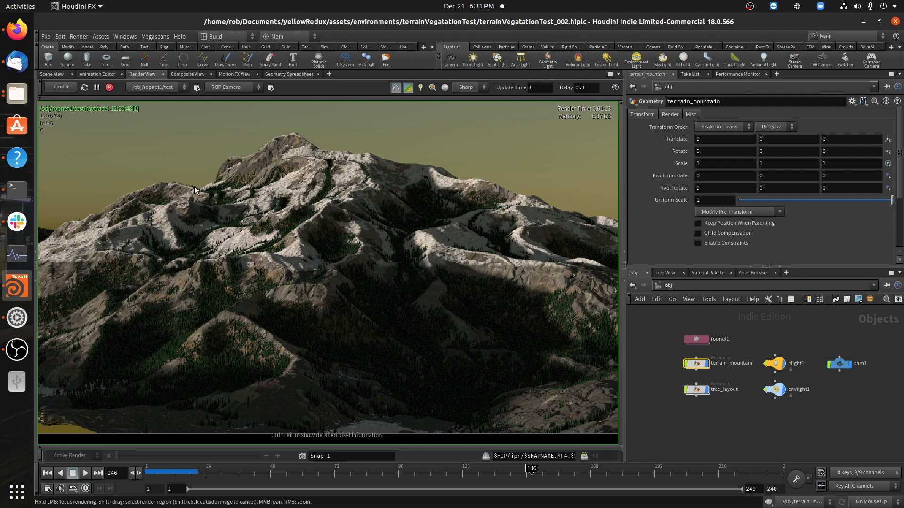
View the whole mountain render, inspect the Mantra render node inside ropnet1, and return to the object level.
scroll(455, 286, "down", 2)
middle_click_drag(448, 286, 411, 285)
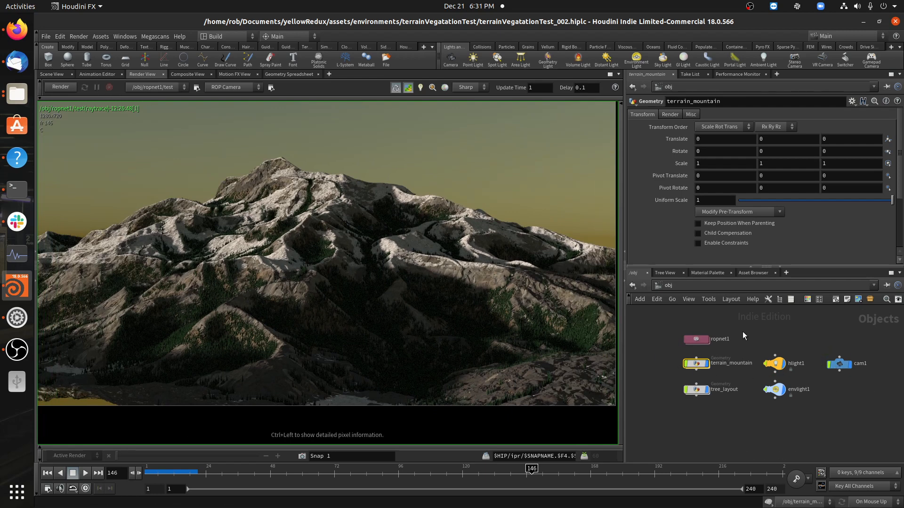
double_click(696, 339)
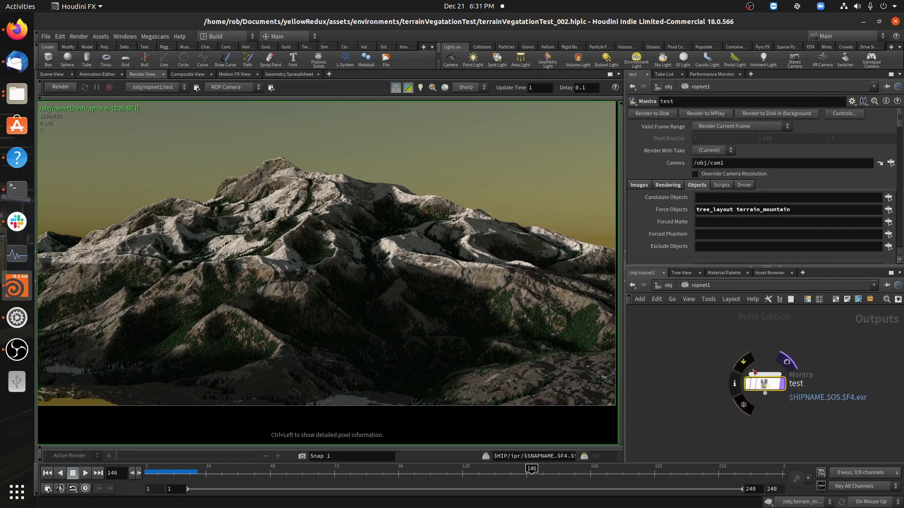
left_click(663, 285)
left_click(698, 365)
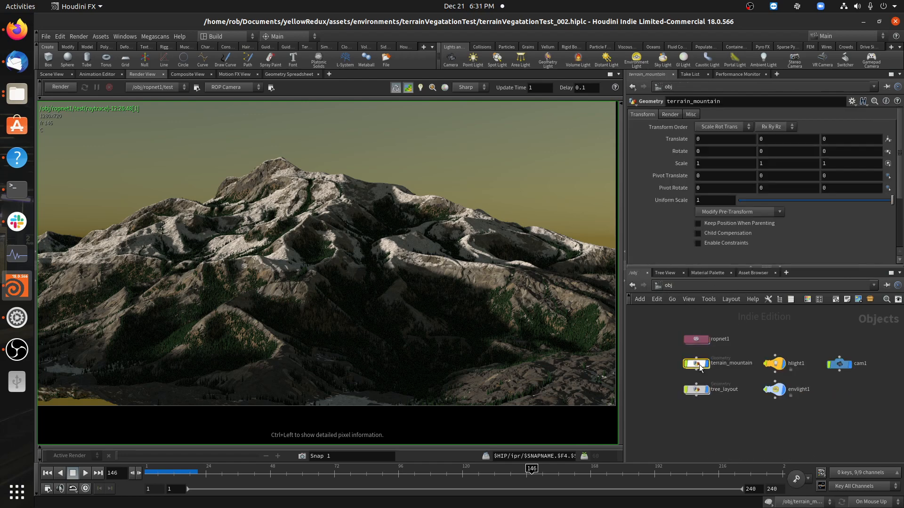
Enter the terrain_mountain network and display the heightfield1 node in the scene view.
double_click(698, 364)
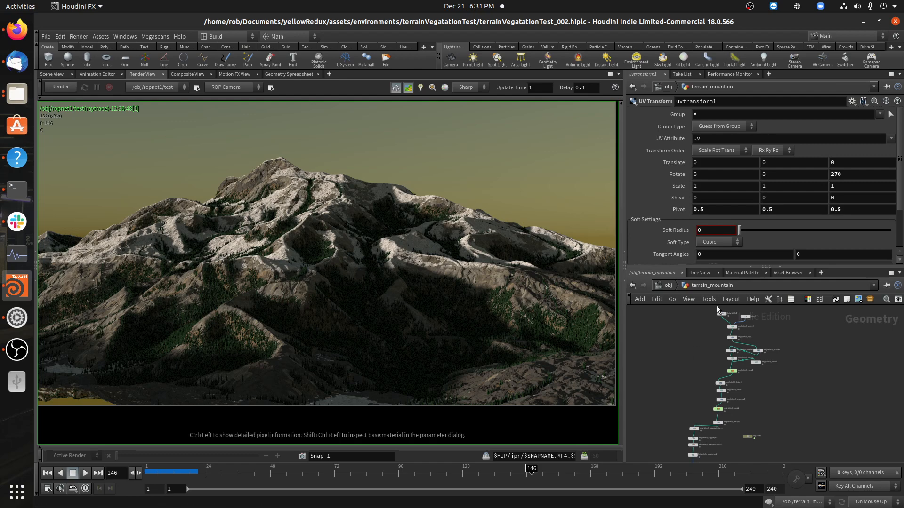
scroll(721, 304, "up", 5)
middle_click_drag(699, 317, 691, 423)
scroll(701, 405, "up", 3)
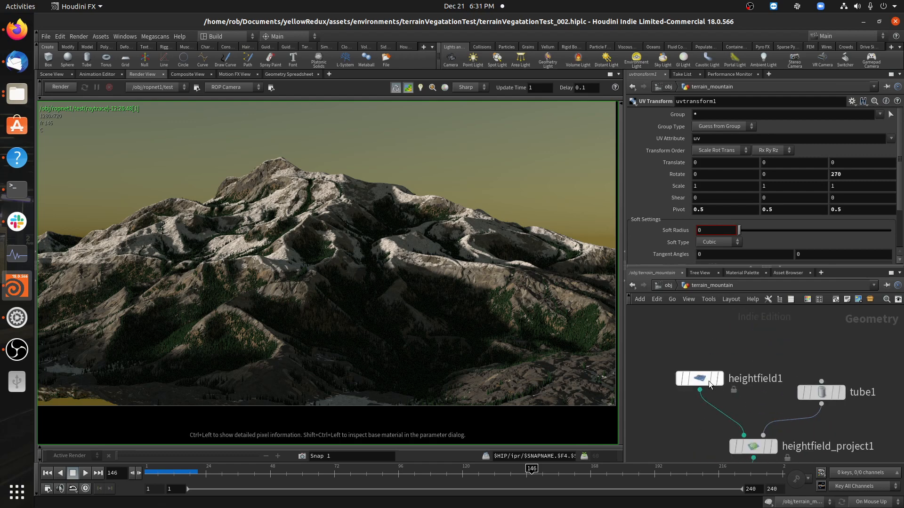
mouse_move(704, 362)
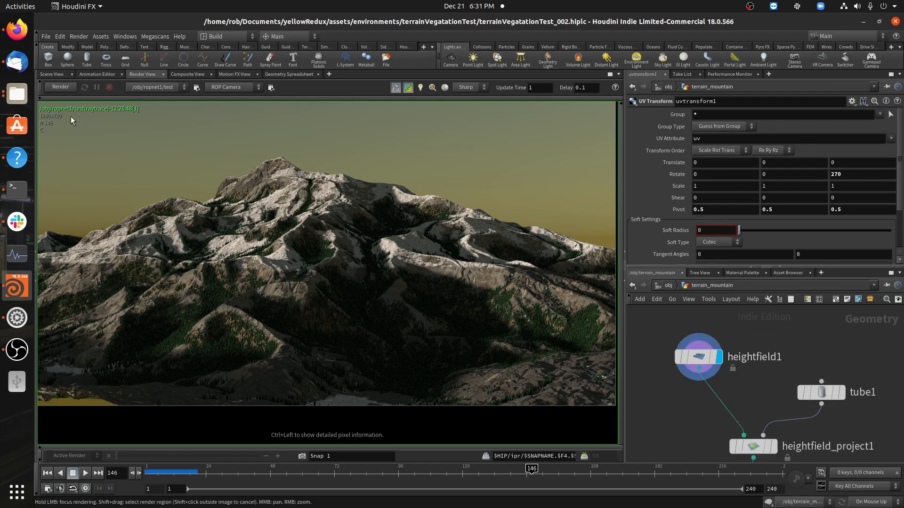
left_click(53, 75)
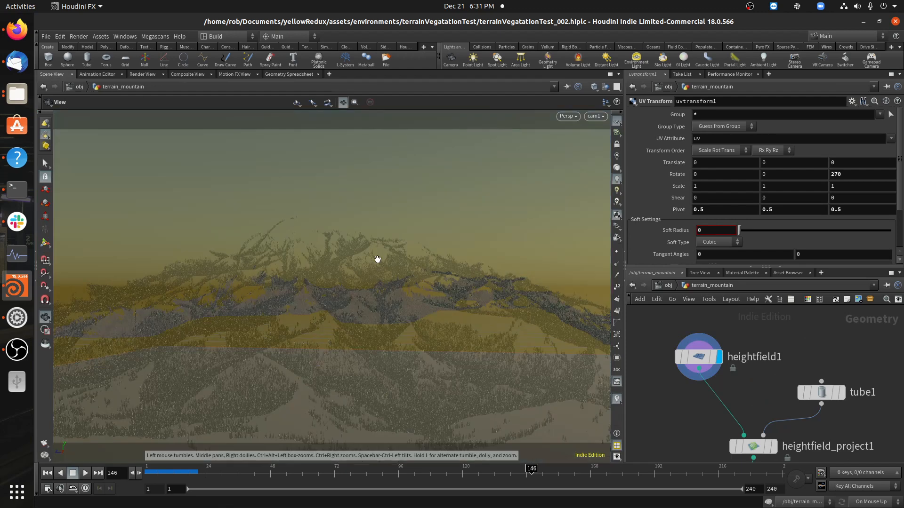
Hide the other objects in the viewport and view the flat heightfield from a raised angle.
left_click(605, 87)
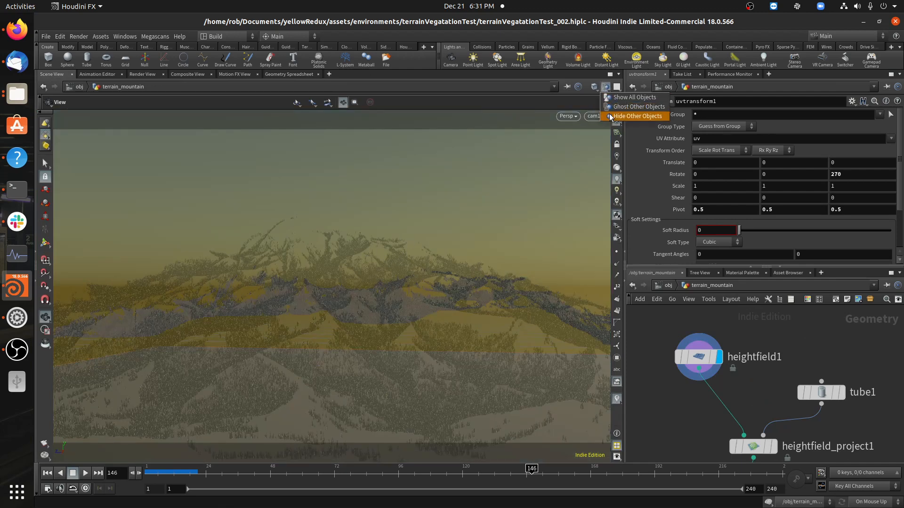
left_click(611, 116)
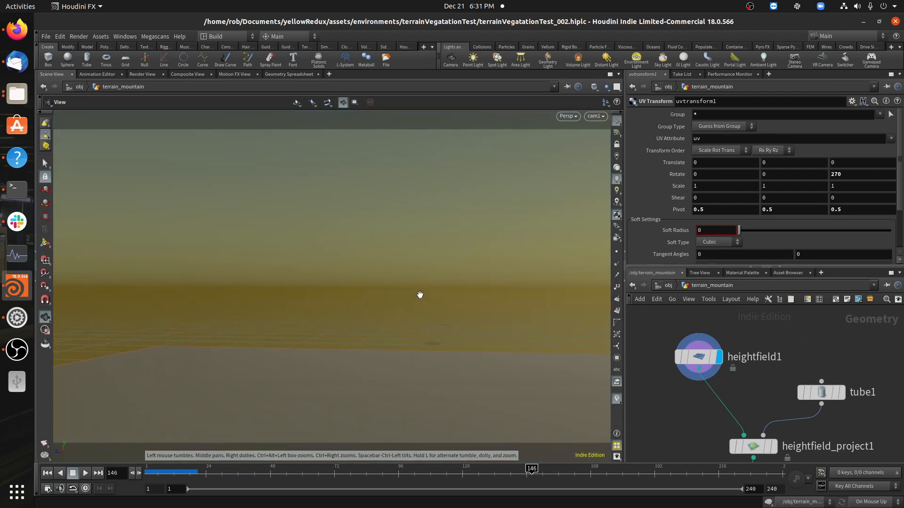
left_click_drag(420, 294, 388, 305)
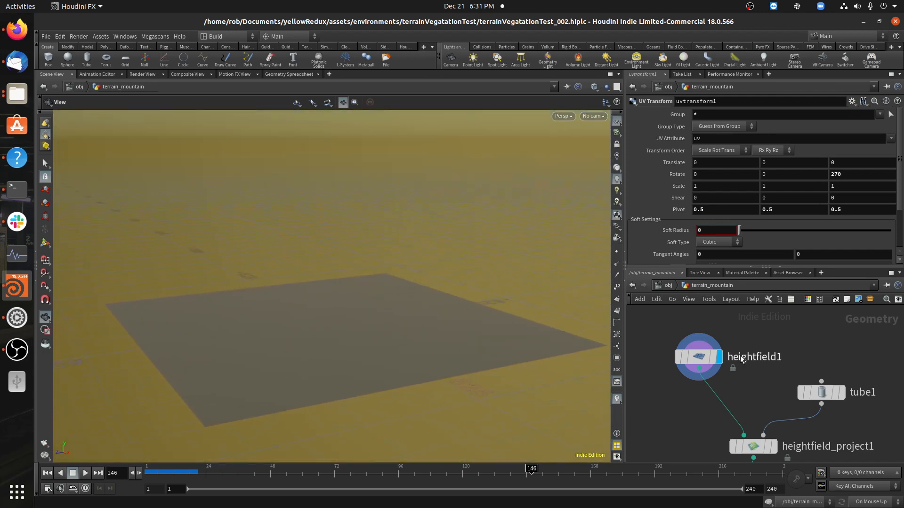
Display the tube1 cone, view it from above, and show its parameters.
middle_click_drag(741, 358, 721, 327)
left_click(819, 359)
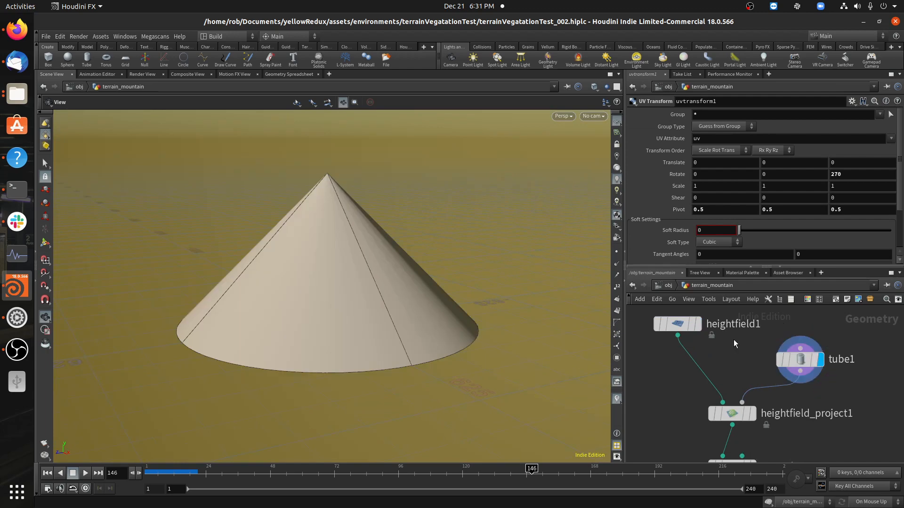
left_click_drag(376, 232, 324, 304)
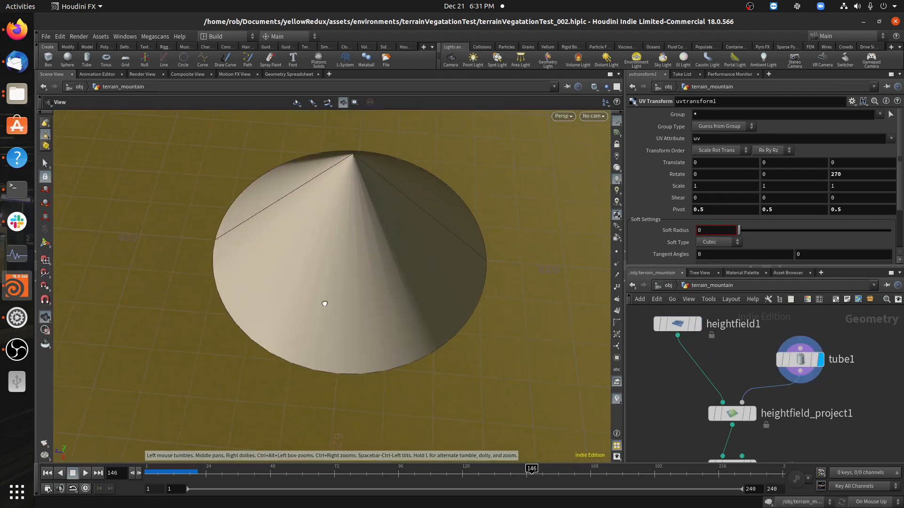
left_click(800, 359)
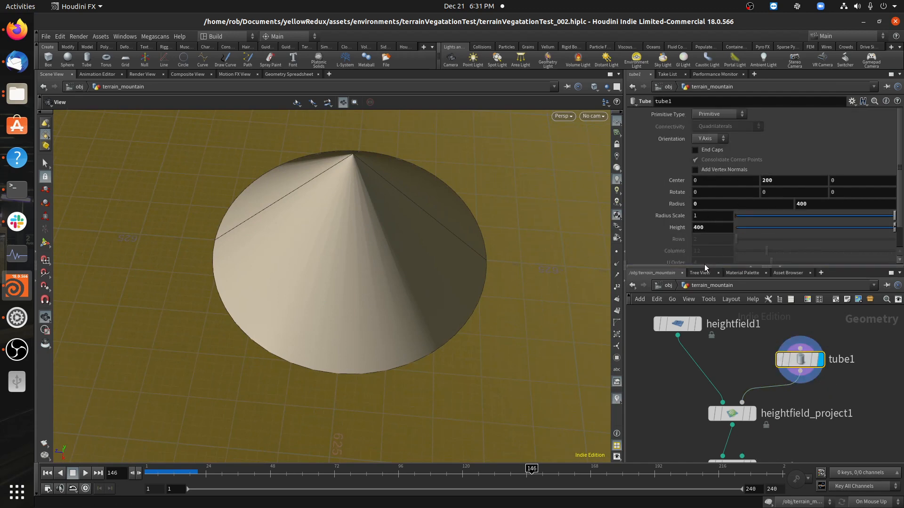
Display the heightfield_project1 node and examine the cone projected onto the heightfield.
middle_click_drag(734, 373, 718, 331)
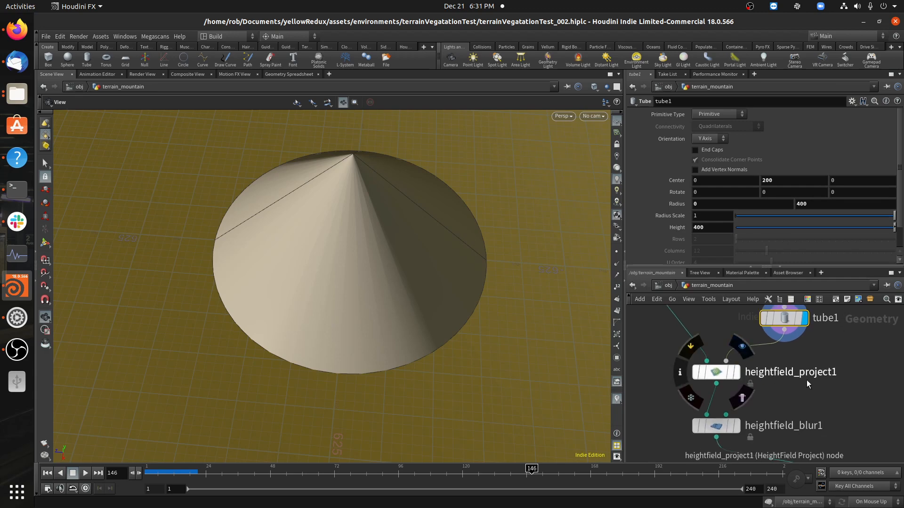
left_click(736, 372)
left_click_drag(329, 263, 382, 179)
Display the heightfield_blur1 node and examine the softened cone from a lower angle.
middle_click_drag(789, 420, 781, 359)
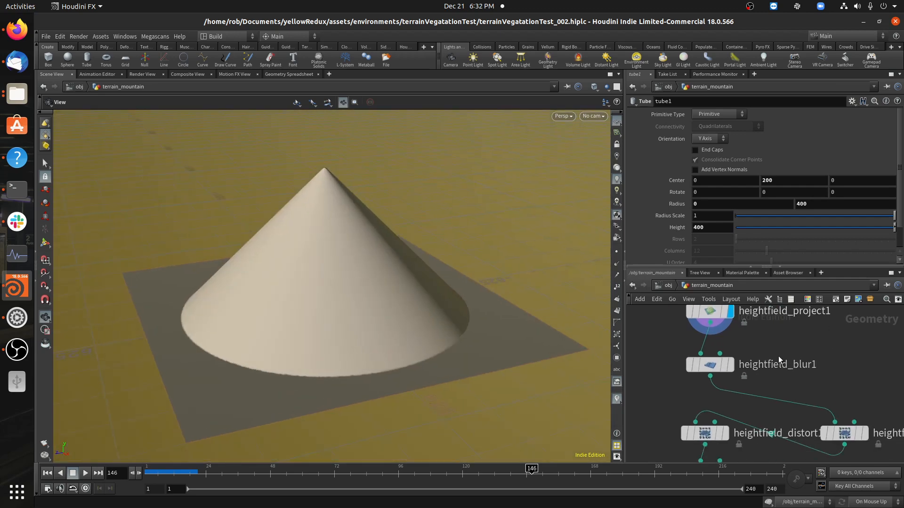
scroll(780, 359, "down", 1)
left_click(736, 362)
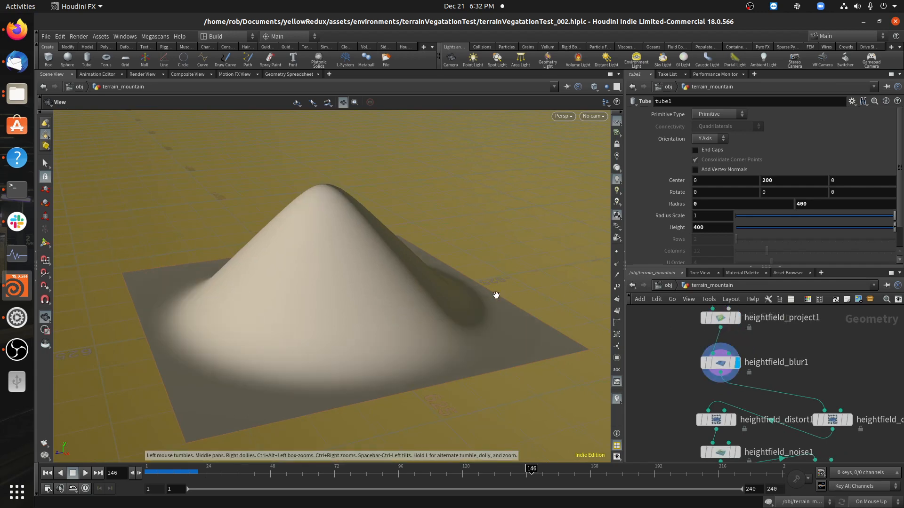
left_click_drag(494, 296, 432, 283)
Line up the heightfield_distort2 node between heightfield_blur1 and heightfield_distort1, and nudge heightfield_noise1 slightly down the chain.
left_click_drag(832, 420, 721, 423)
scroll(805, 400, "down", 2)
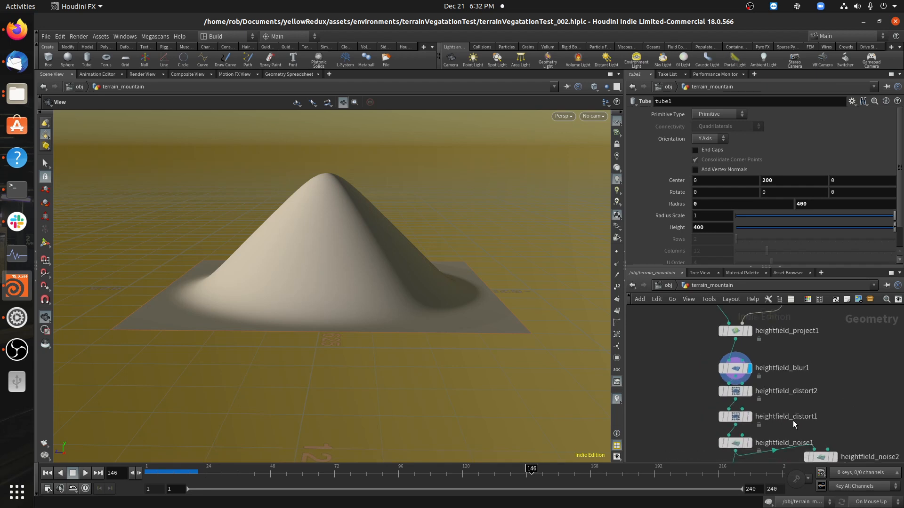
middle_click_drag(793, 423, 805, 381)
left_click_drag(742, 406, 741, 411)
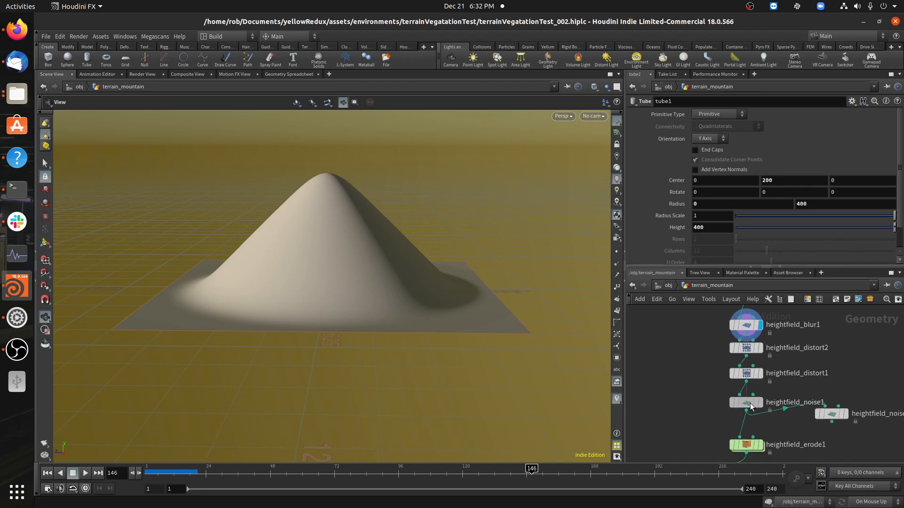
Show the Terrain FX shelf tools and look through the options for adding shelves.
left_click(305, 47)
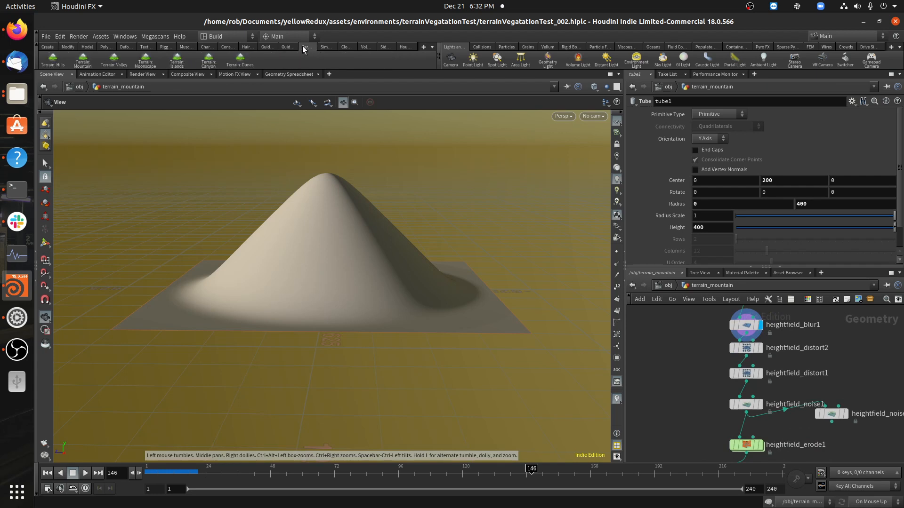
left_click(432, 48)
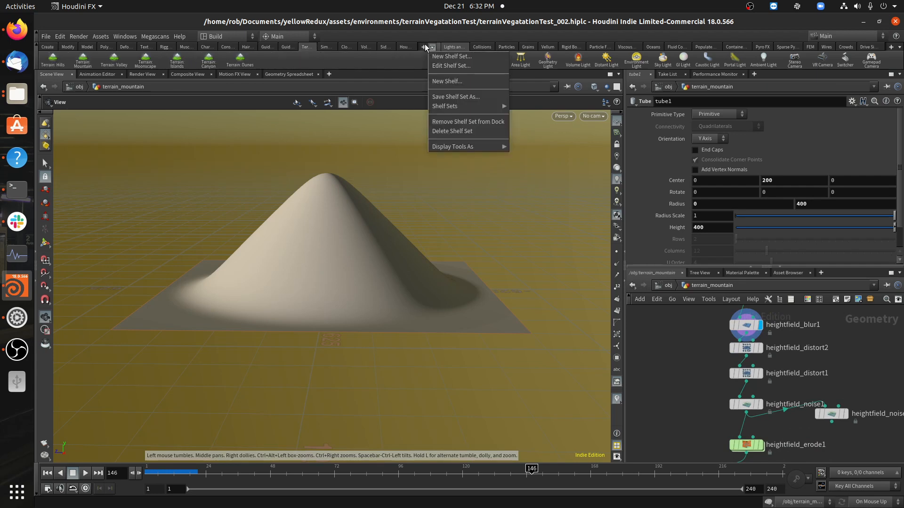
left_click(431, 47)
left_click(431, 47)
mouse_move(463, 108)
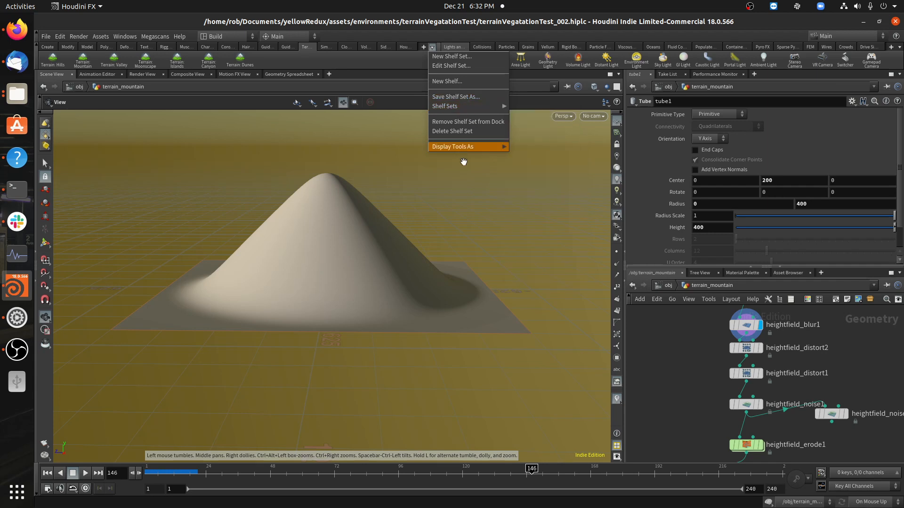
left_click(423, 47)
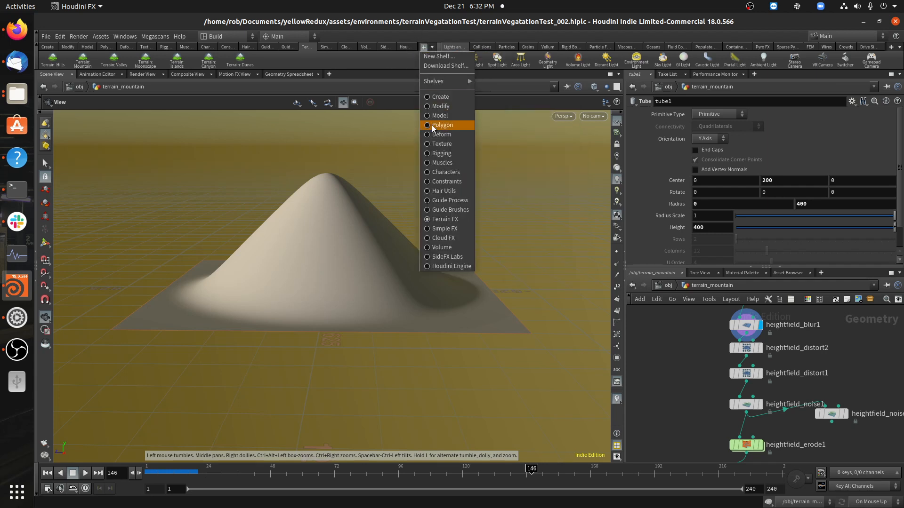
left_click(439, 41)
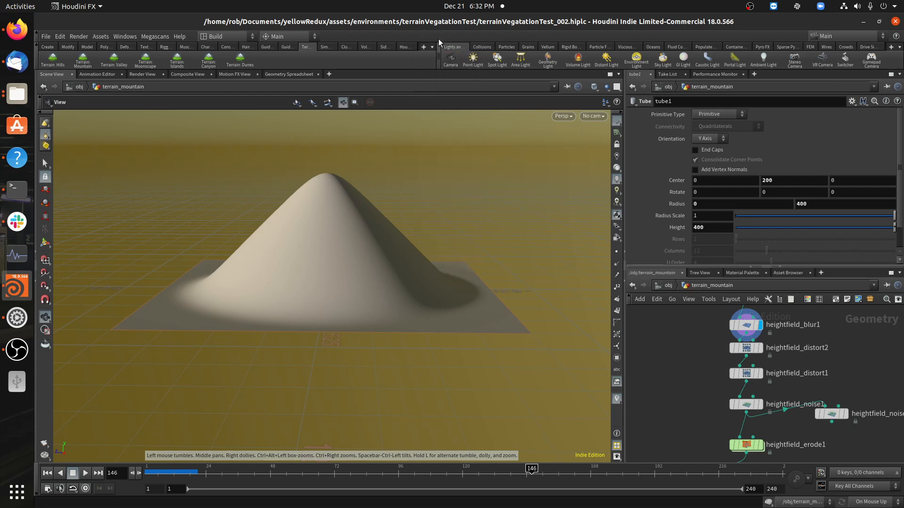
Display the heightfield_distort2 node, show its noise parameters, and examine the distorted mountain shape.
left_click(759, 347)
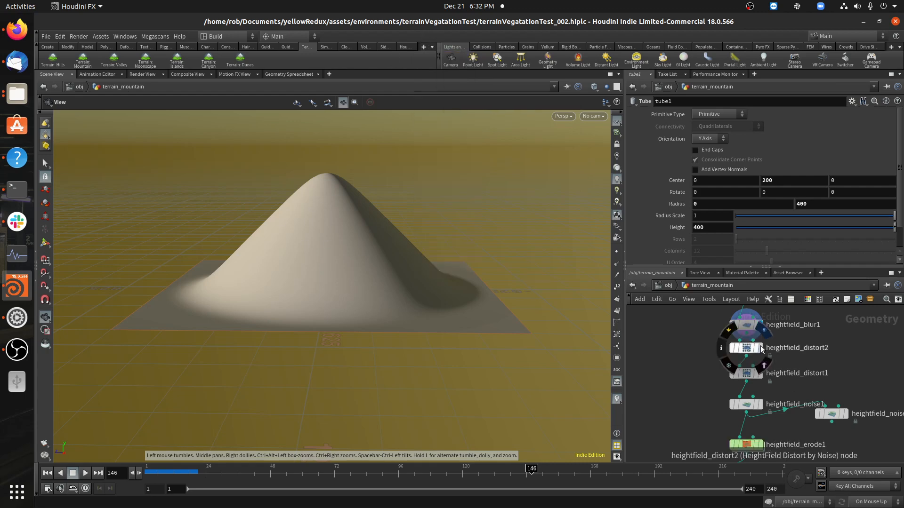
left_click(746, 347)
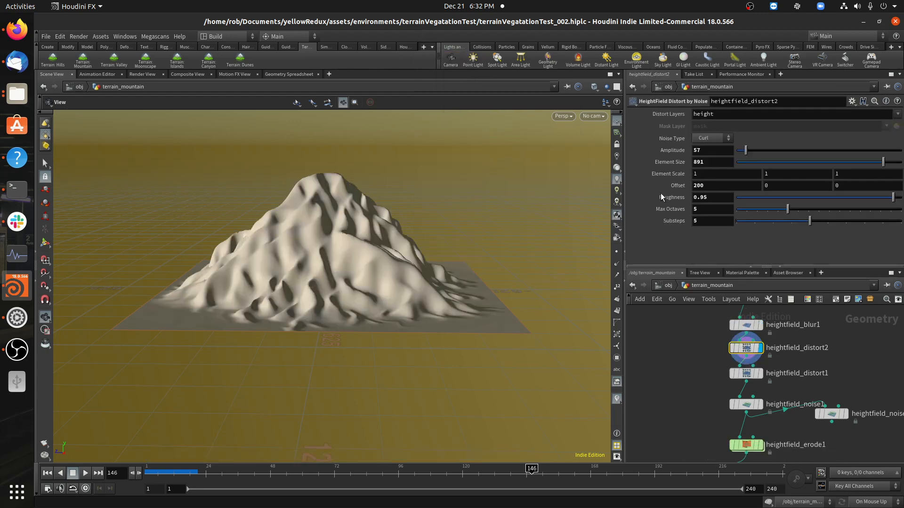
left_click_drag(321, 211, 529, 306)
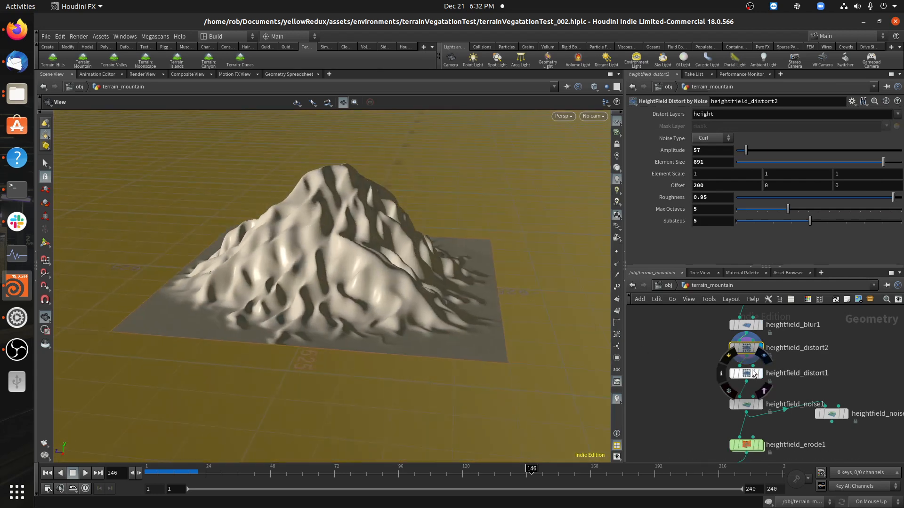
Display the heightfield_distort1 node and examine the finer distortion on the mountain up close.
left_click(761, 375)
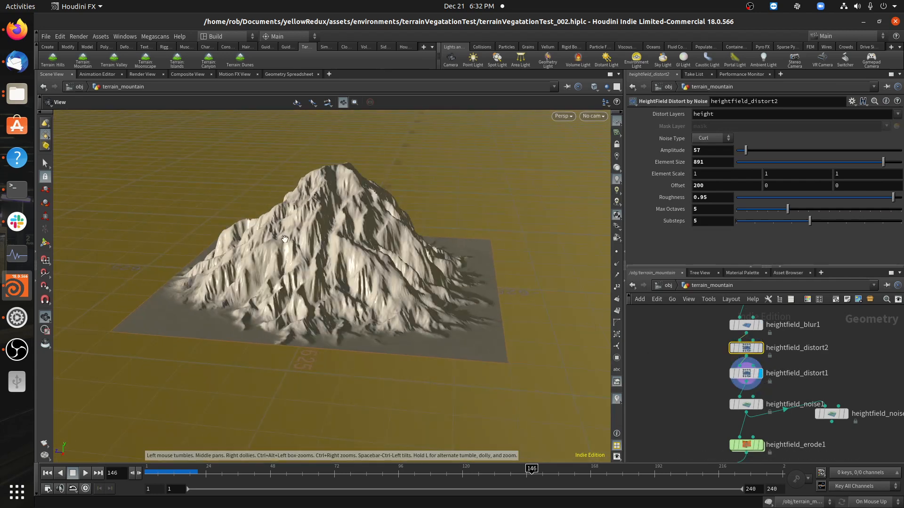
scroll(412, 221, "up", 5)
left_click_drag(412, 221, 371, 210)
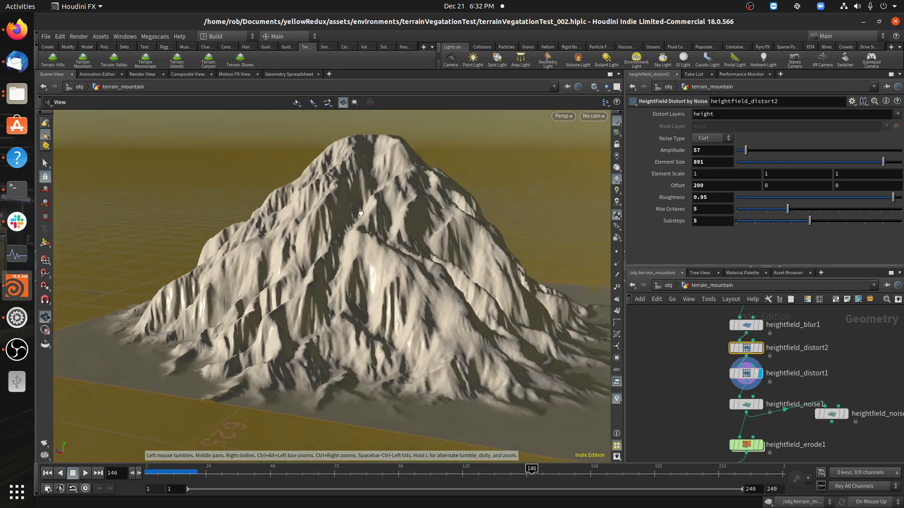
Display the heightfield_noise1 node and examine the noise added across the mountain and surrounding ground.
scroll(761, 412, "up", 2)
scroll(761, 414, "up", 2)
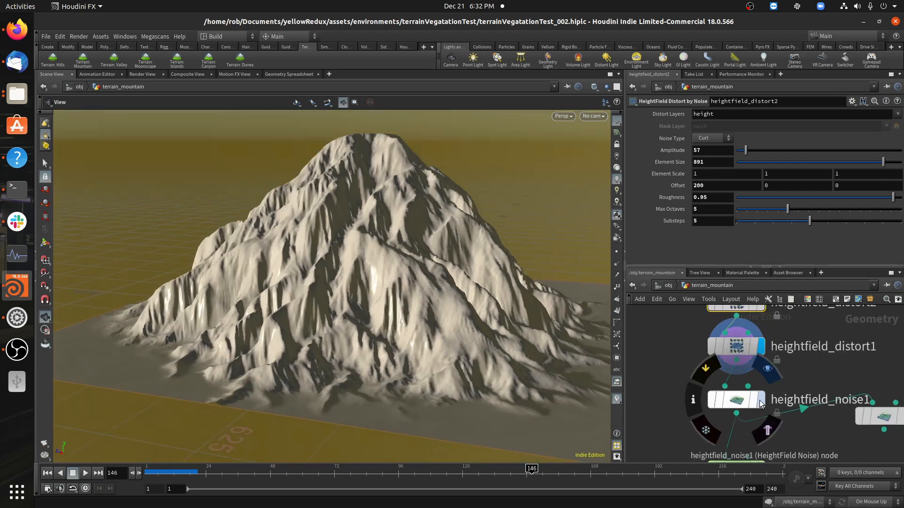
left_click(761, 403)
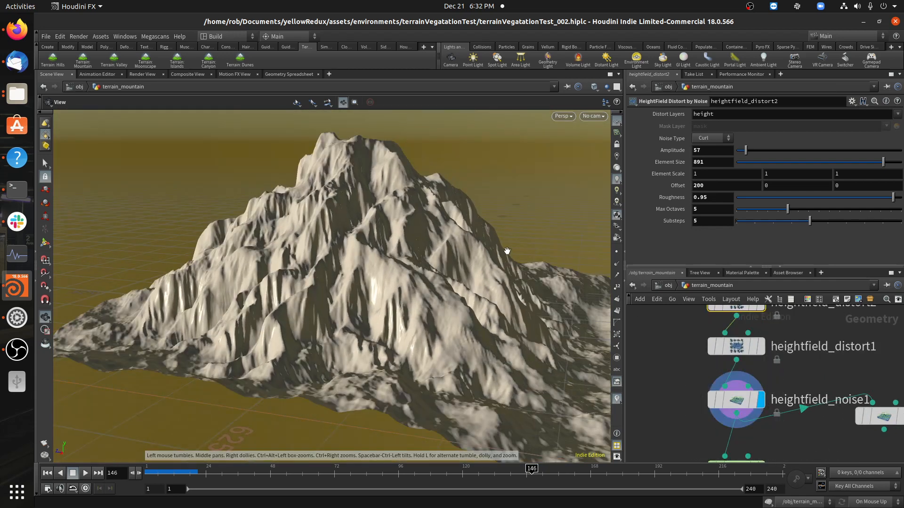
scroll(507, 250, "down", 2)
middle_click_drag(707, 374, 679, 413)
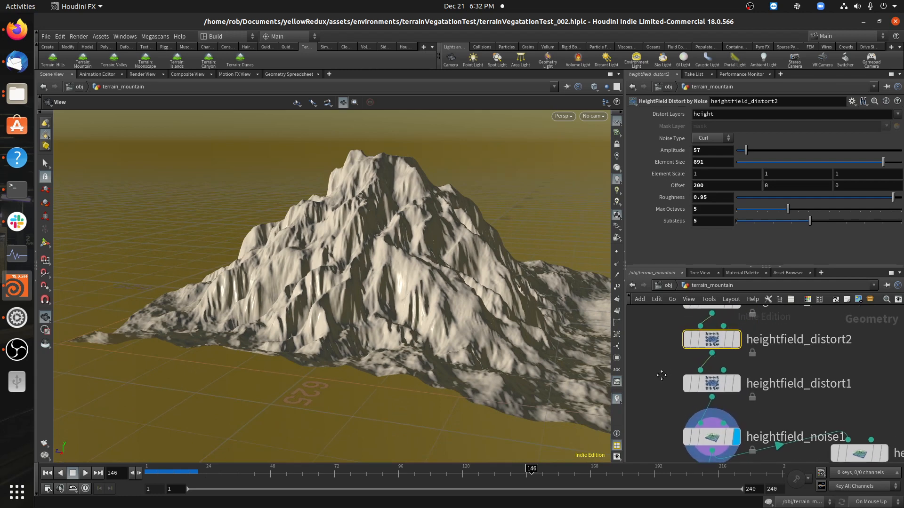
Show the heightfield_noise1 parameters and examine the noise on the mountain's slopes and base from several angles.
left_click(711, 443)
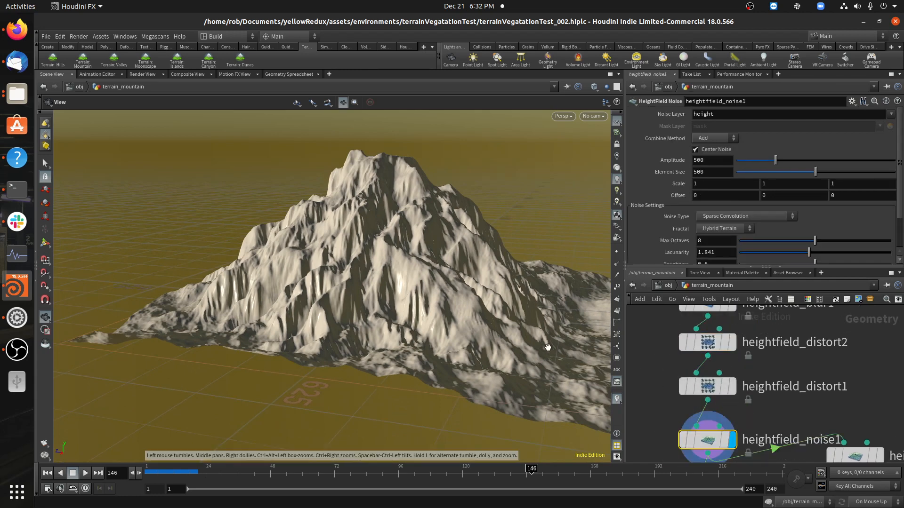
left_click_drag(548, 347, 461, 323)
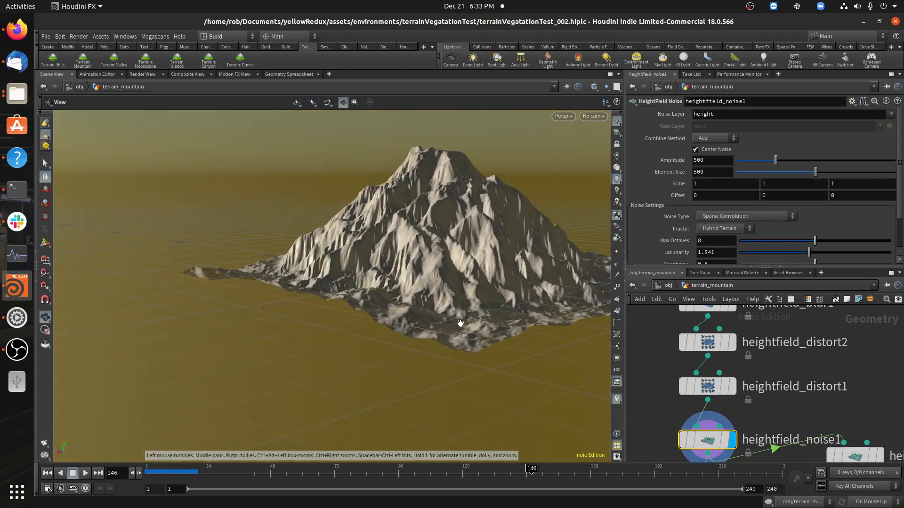
right_click_drag(357, 224, 514, 217)
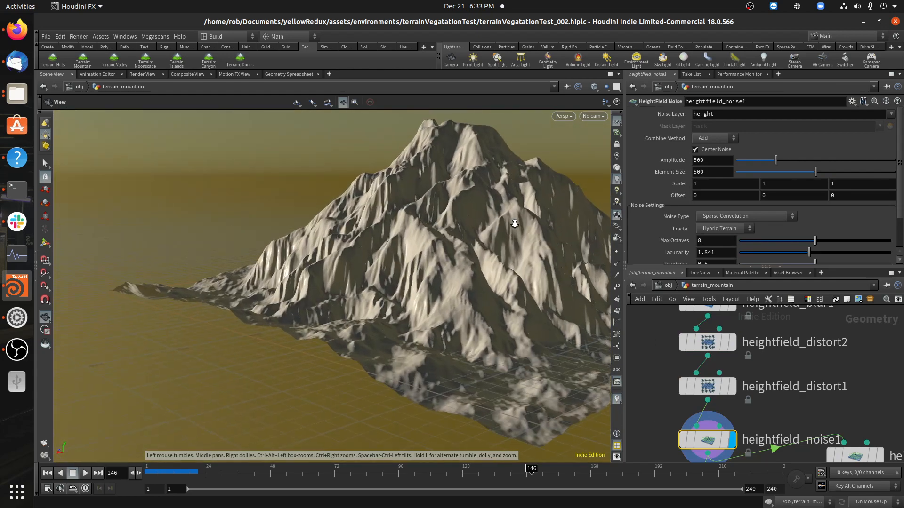
left_click_drag(360, 228, 366, 268)
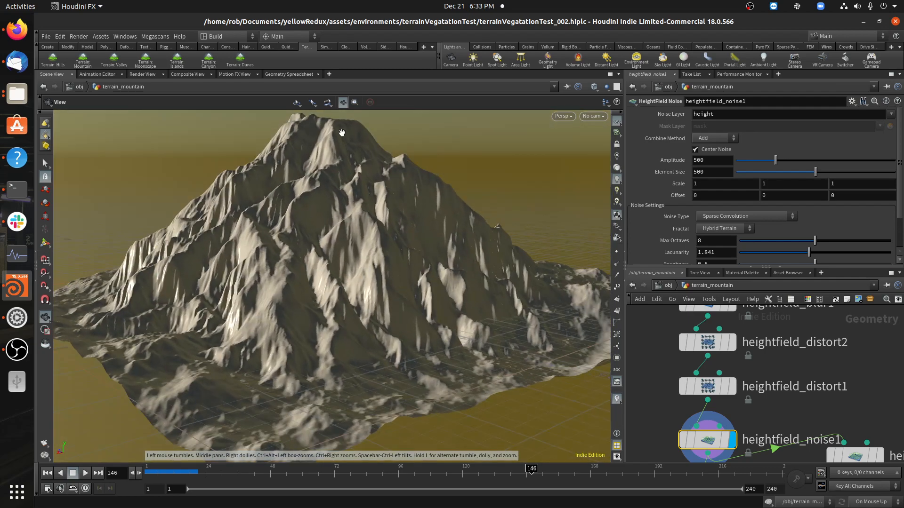
left_click_drag(361, 230, 332, 248)
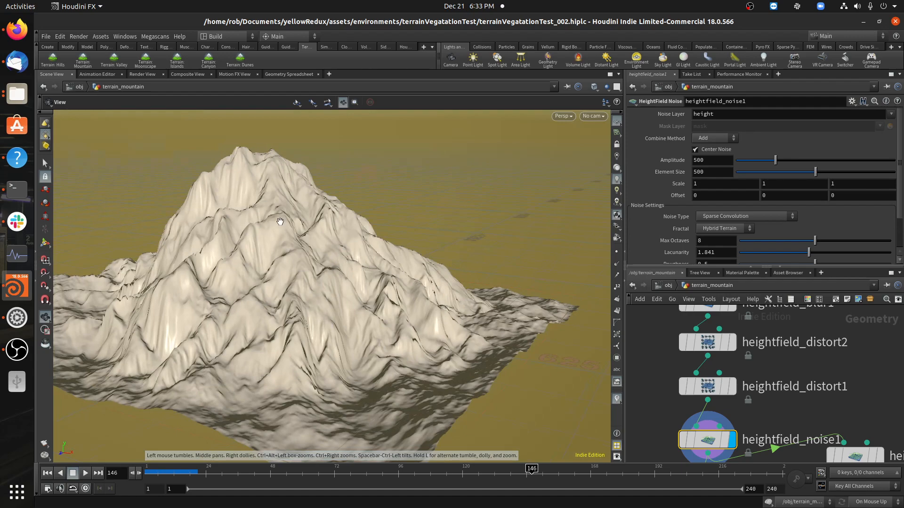
mouse_move(345, 181)
left_mouse_down()
mouse_move(302, 260)
mouse_move(384, 245)
mouse_move(383, 280)
mouse_move(429, 258)
mouse_move(493, 249)
mouse_move(450, 248)
left_mouse_up()
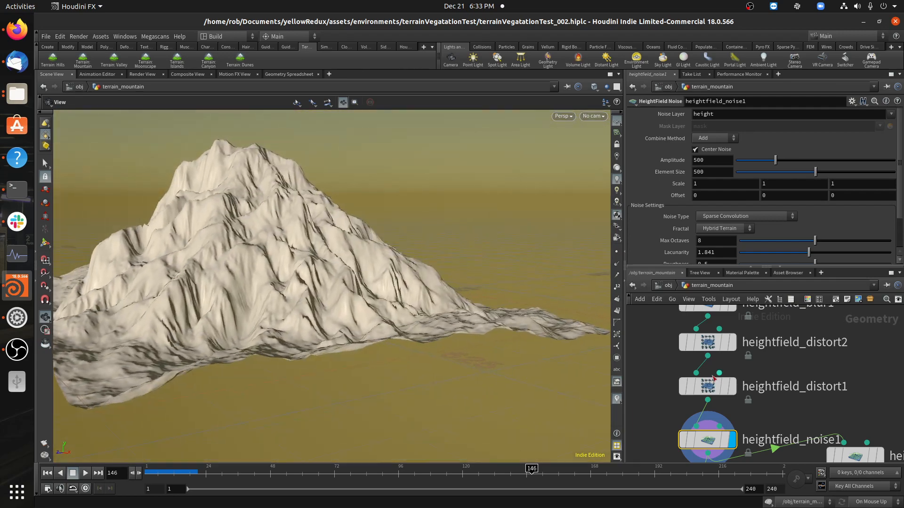
Show the heightfield_erode1 node's parameters and display its eroded result.
middle_click_drag(803, 425, 780, 329)
scroll(729, 388, "down", 3)
scroll(744, 425, "up", 3)
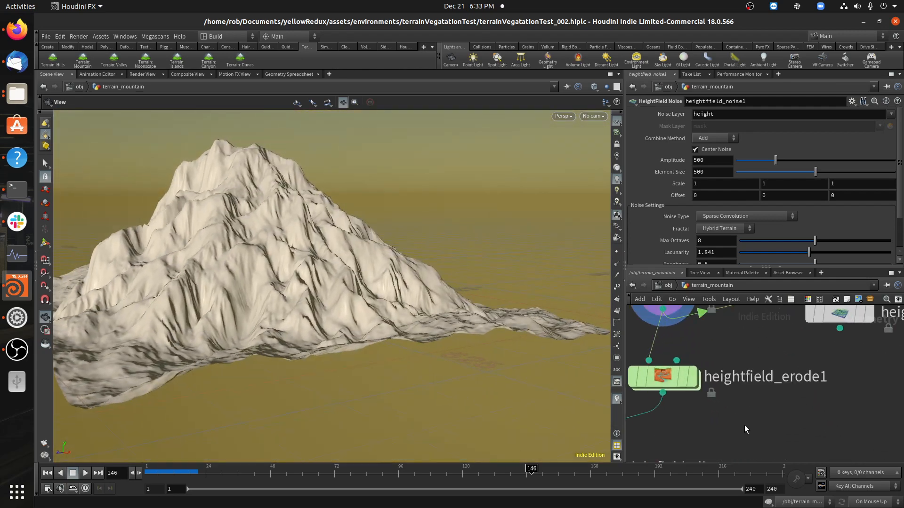
scroll(748, 416, "down", 3)
left_click(729, 385)
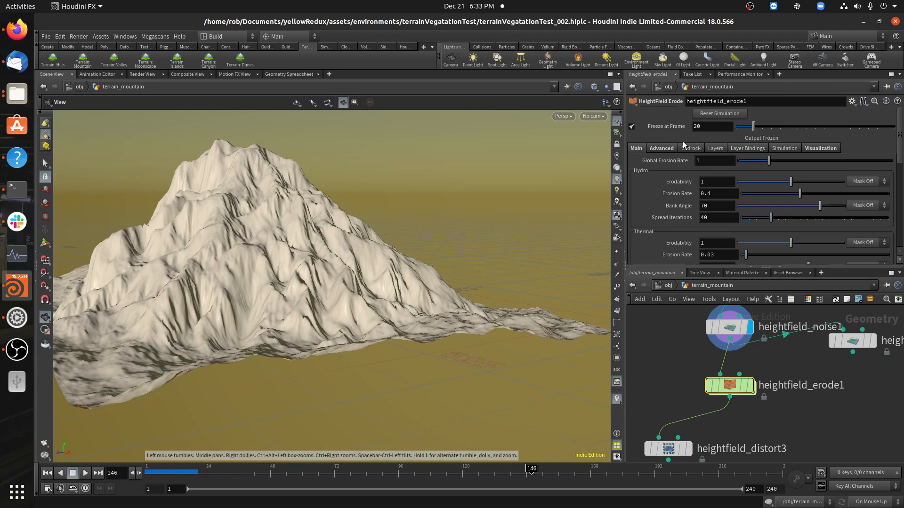
mouse_move(751, 386)
left_click(751, 385)
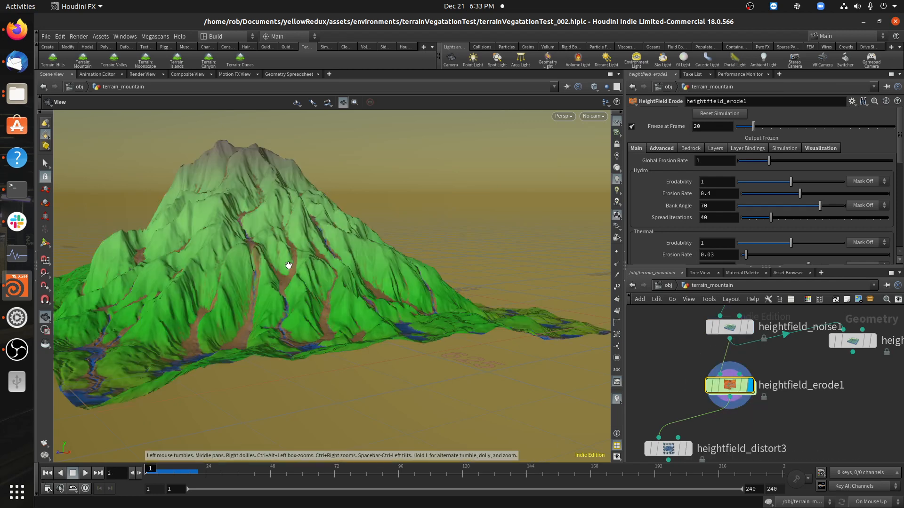
Examine the eroded mountain's slopes, channels and surrounding ground from several angles.
left_click_drag(289, 264, 252, 255)
middle_click_drag(253, 254, 312, 280)
left_click_drag(311, 280, 360, 299)
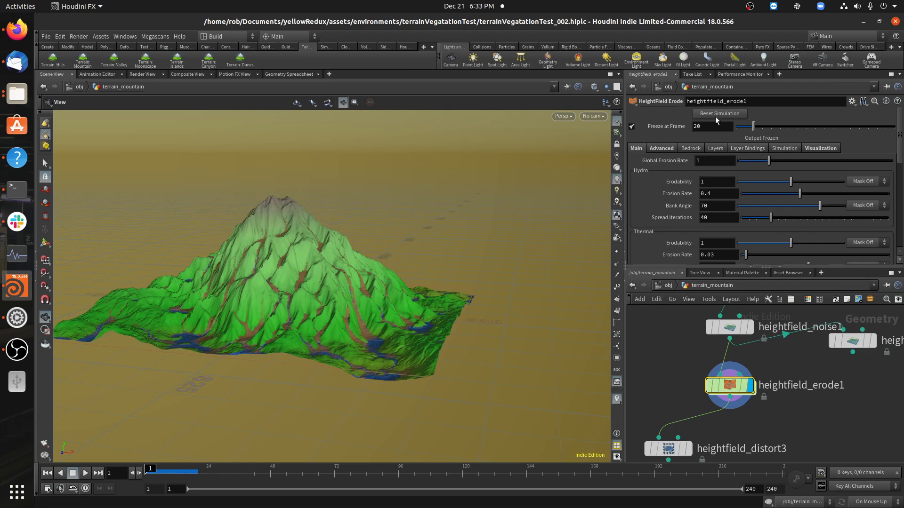
right_click_drag(335, 255, 343, 273)
left_click_drag(343, 272, 335, 300)
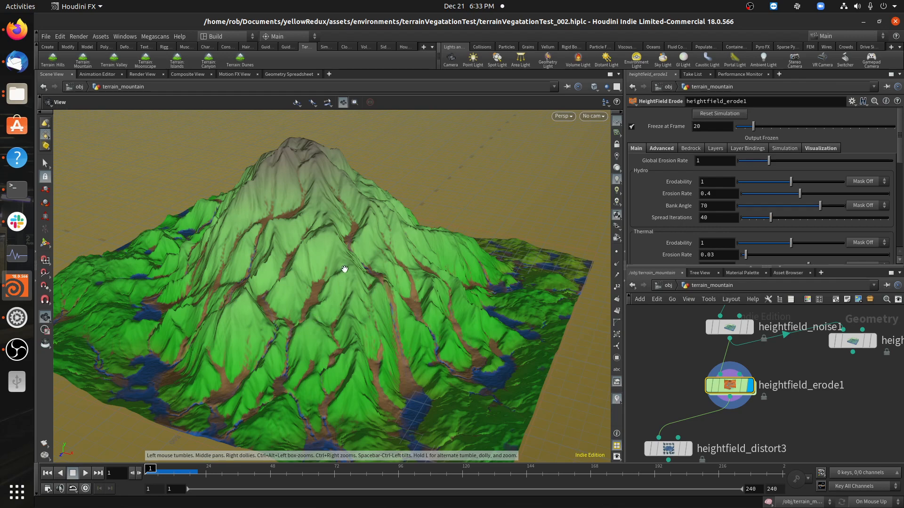
mouse_move(328, 261)
left_mouse_down()
mouse_move(358, 242)
mouse_move(308, 234)
mouse_move(334, 270)
left_mouse_up()
middle_click_drag(335, 269, 334, 234)
left_click_drag(334, 235, 329, 270)
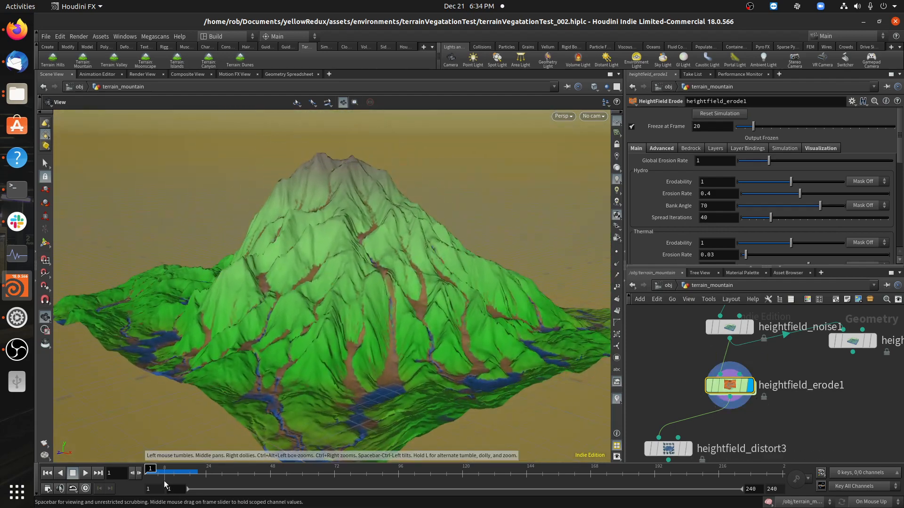
Advance the timeline to frame 15 with the erosion frozen, and compare the heightfield_noise1 and heightfield_erode1 results.
left_click(140, 473)
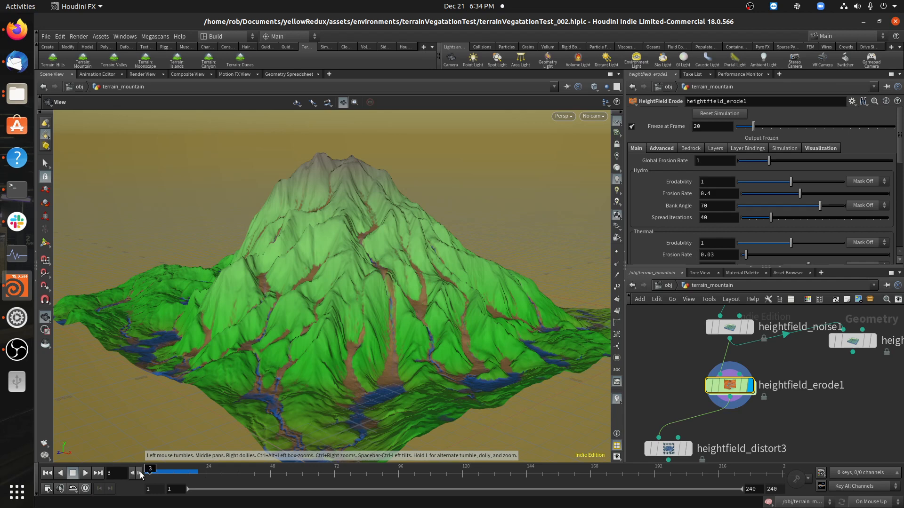
left_click(139, 474)
left_click(139, 473)
left_click(139, 473)
left_click(139, 473)
left_click(139, 473)
left_click(139, 474)
left_click(140, 473)
left_click(139, 474)
left_click(139, 474)
left_click(139, 473)
left_click(139, 473)
left_click(139, 474)
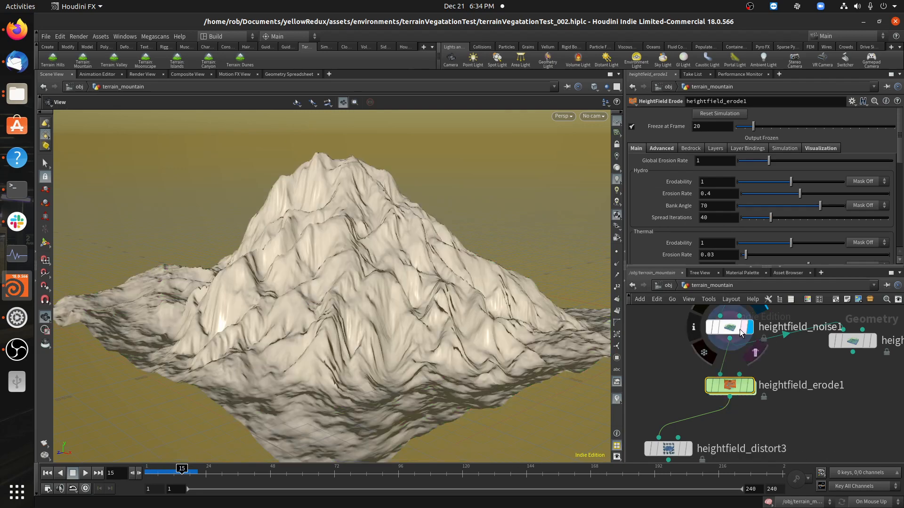
left_click(733, 327)
left_click(750, 389)
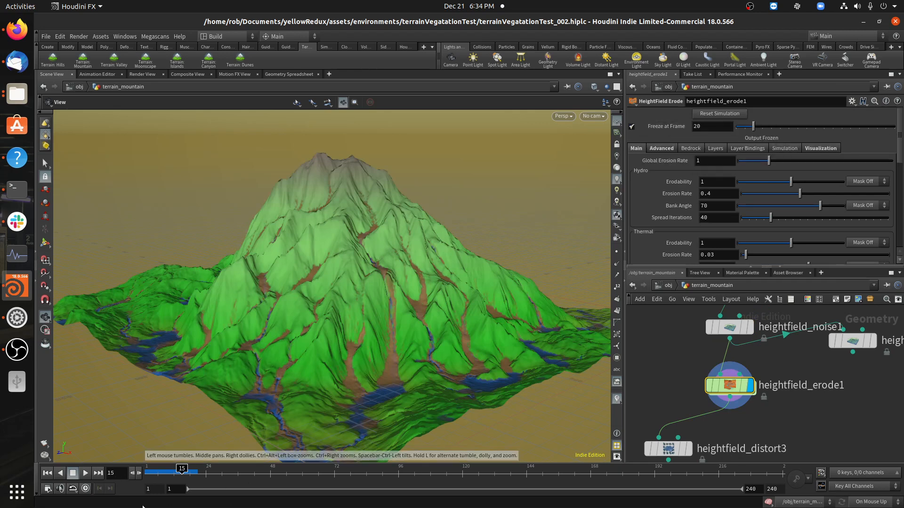
Turn off Freeze at Frame for the erosion at frame 1 and step the simulation forward to frame 20.
left_click(48, 473)
left_click(632, 126)
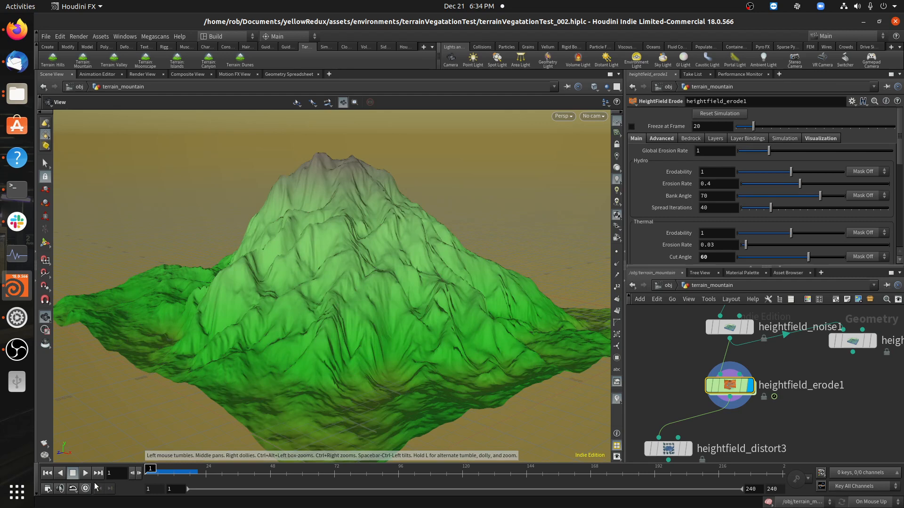
left_click(138, 474)
left_click(138, 474)
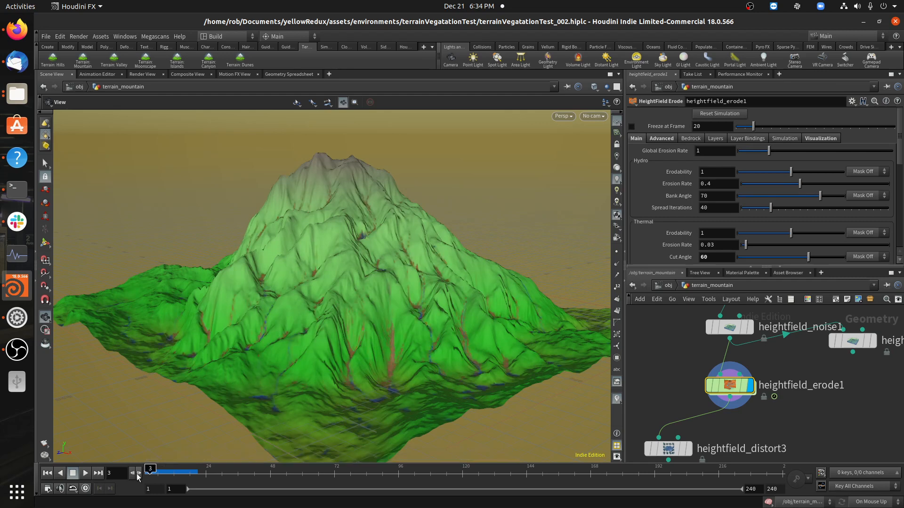
left_click(138, 475)
left_click(138, 474)
left_click(138, 475)
left_click(138, 474)
left_click(138, 474)
left_click(138, 474)
left_click(138, 474)
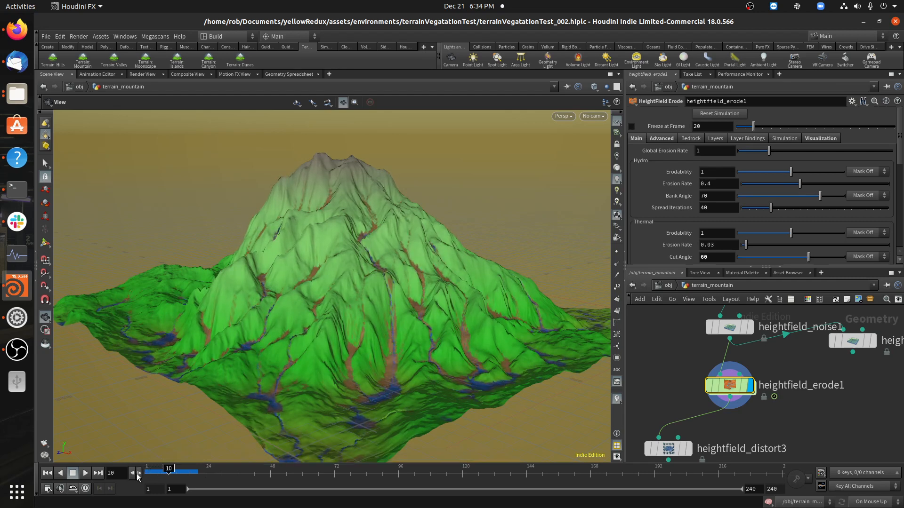
left_click(138, 474)
left_click(138, 474)
left_click(138, 474)
left_click(139, 474)
left_click(138, 475)
left_click(138, 475)
left_click(139, 475)
left_click(138, 474)
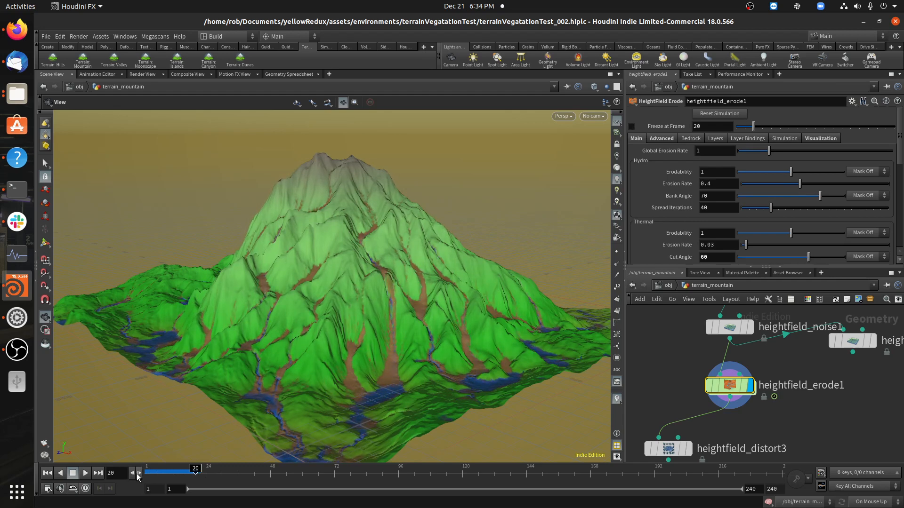
Step the erosion simulation onward to frame 34, and turn Freeze at Frame back on.
left_click(139, 475)
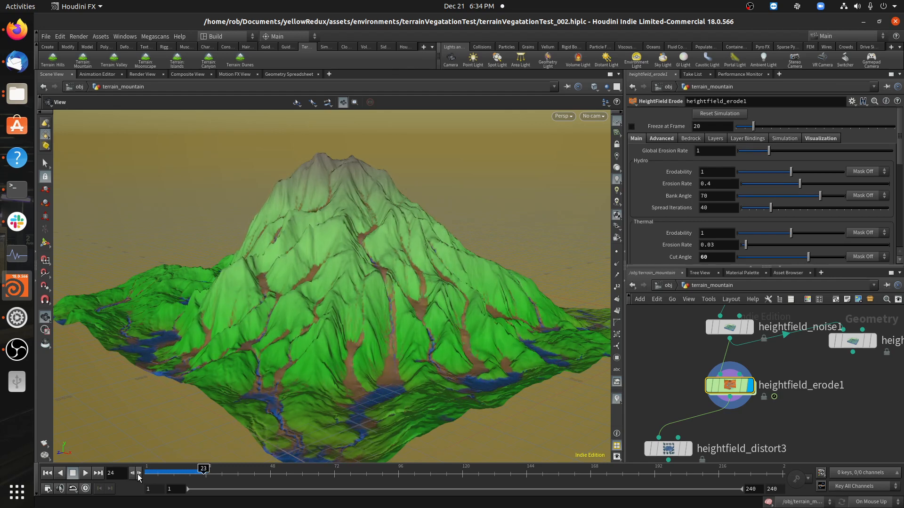
left_click(139, 474)
left_click(138, 475)
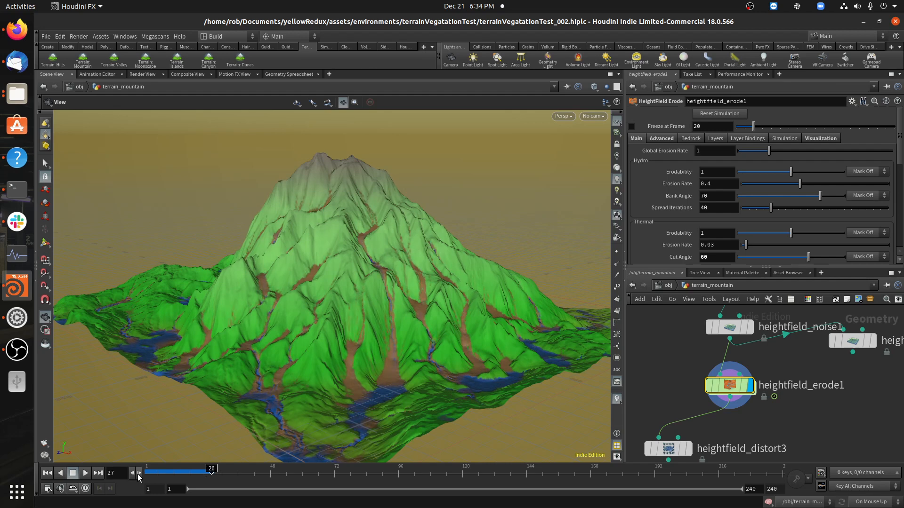
left_click(138, 475)
left_click(138, 474)
left_click(138, 475)
left_click(139, 474)
left_click(138, 474)
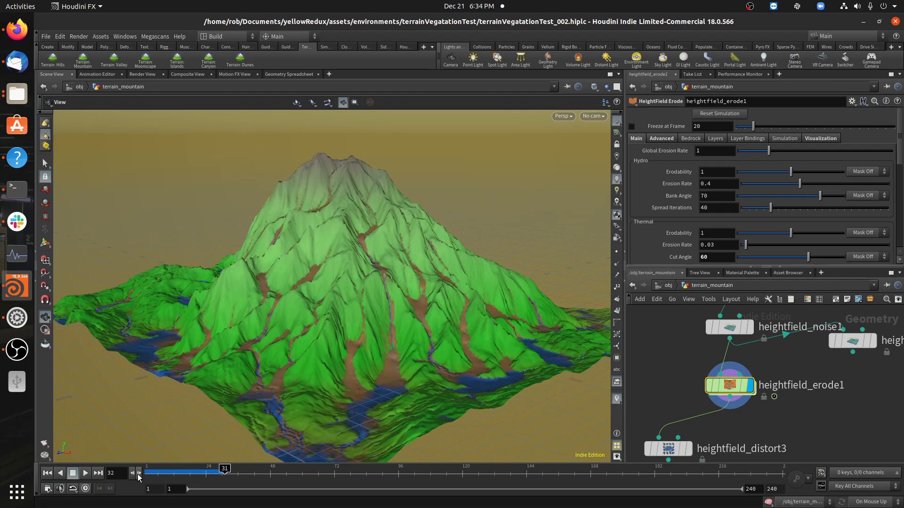
left_click(138, 475)
left_click(139, 474)
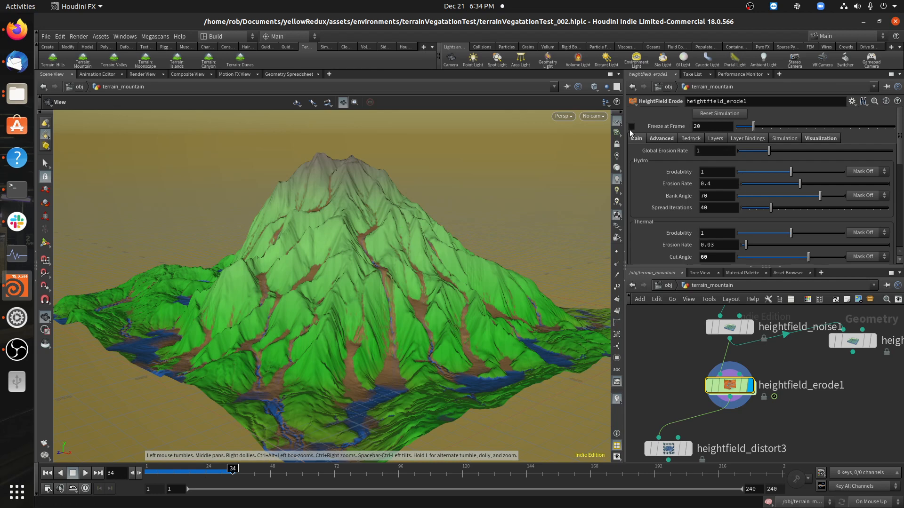
left_click(631, 127)
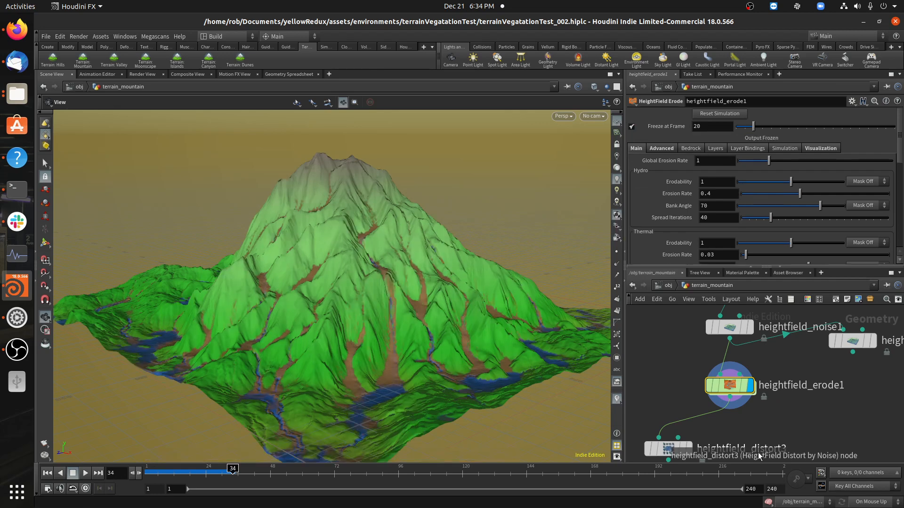
Examine the frozen erosion from another side and read the description of the Bank Angle parameter.
scroll(775, 390, "down", 4)
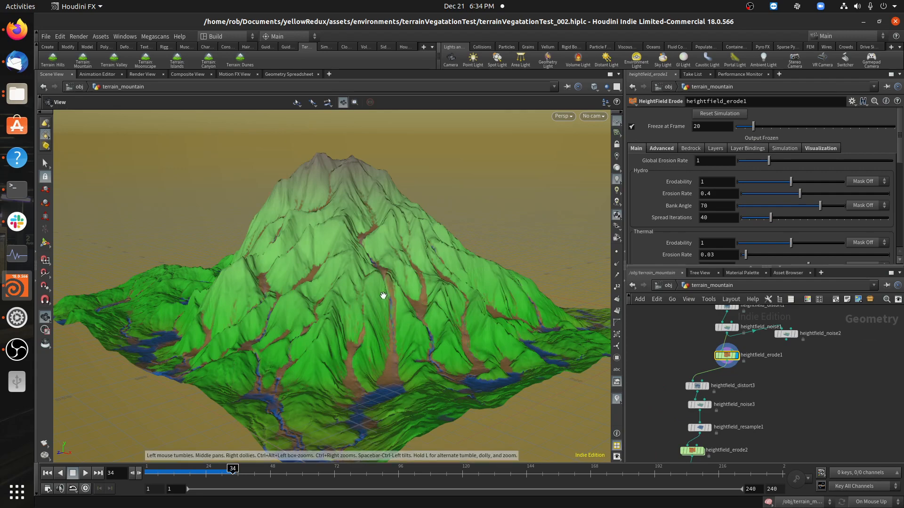
left_click_drag(363, 257, 546, 314)
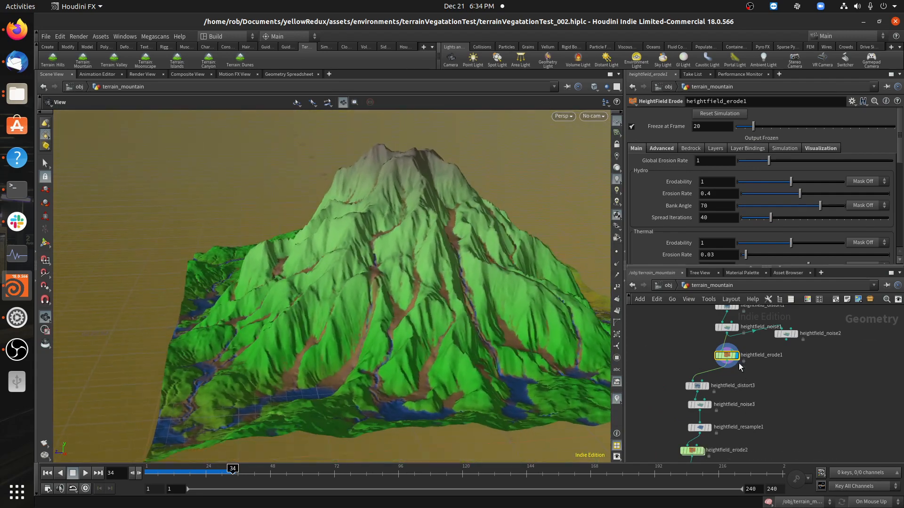
left_click_drag(747, 360, 747, 360)
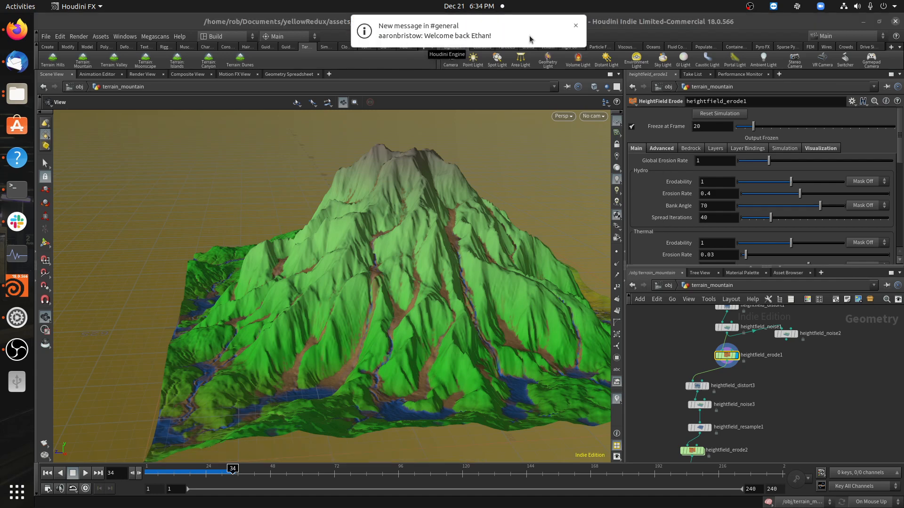
left_click(575, 27)
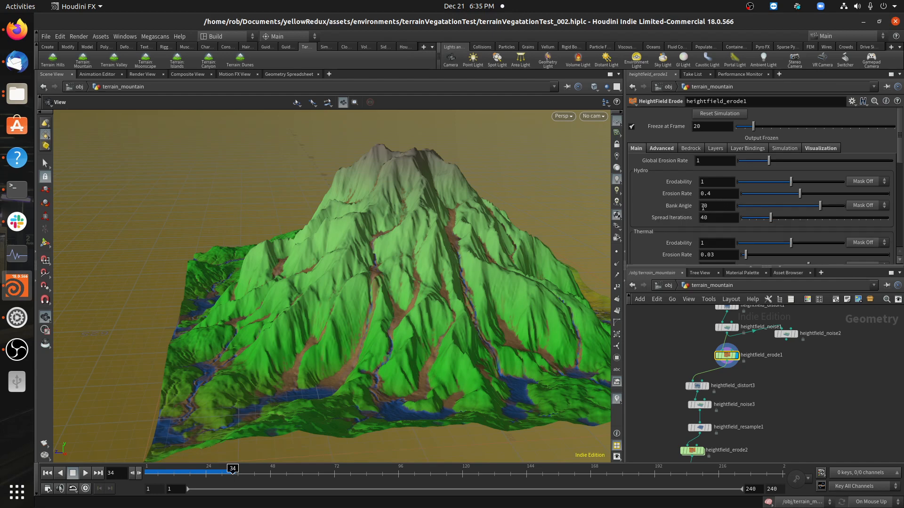
mouse_move(686, 210)
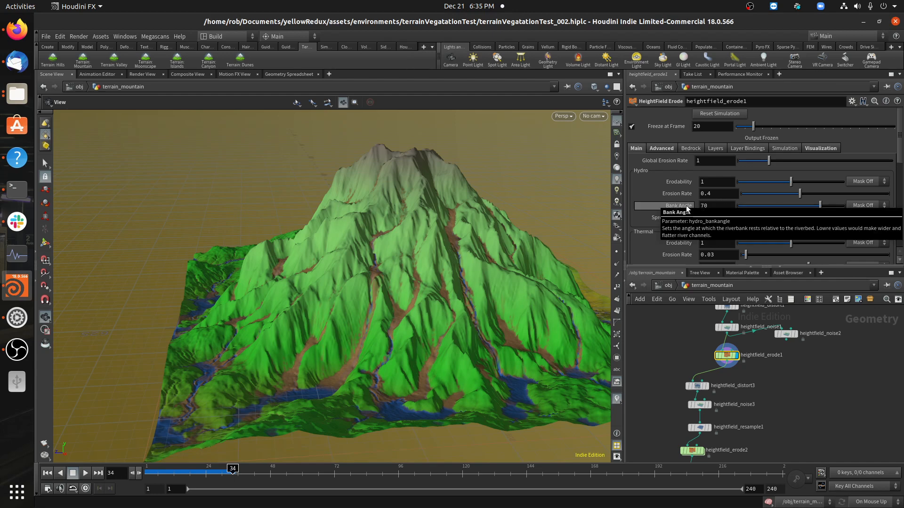
right_click(686, 207)
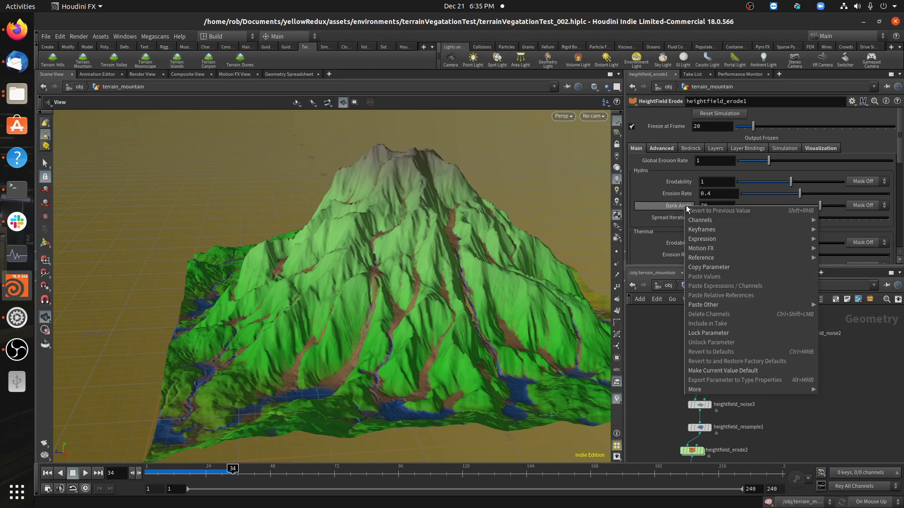
left_click(679, 202)
Display heightfield_noise1 and switch back to heightfield_erode1 to compare the terrain before and after erosion.
middle_click_drag(767, 416, 765, 363)
scroll(735, 345, "up", 2)
scroll(736, 346, "up", 1)
scroll(763, 360, "down", 2)
scroll(763, 328, "up", 1)
left_click(741, 330)
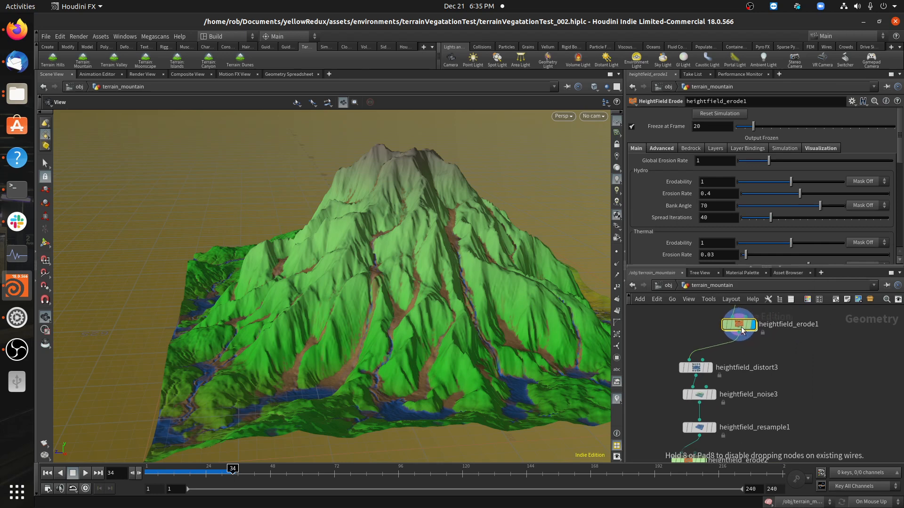
left_click_drag(741, 330, 738, 331)
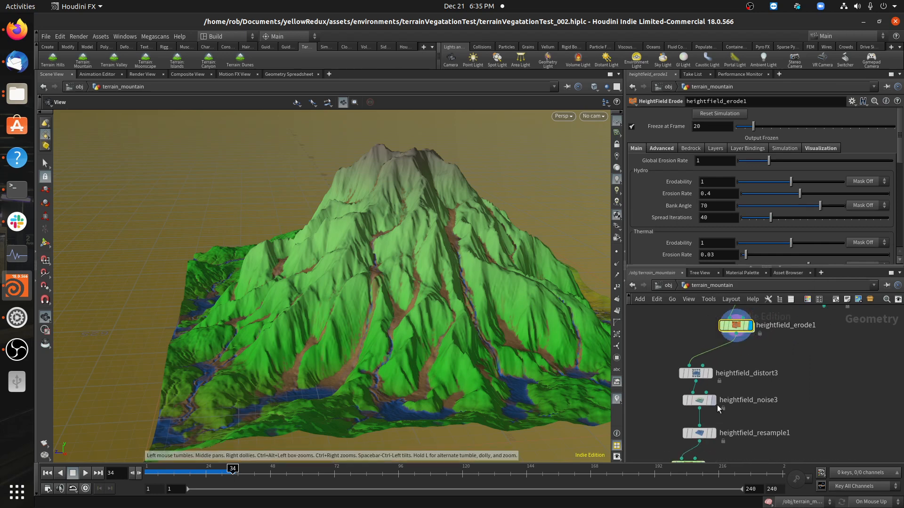
middle_click_drag(740, 388, 745, 369)
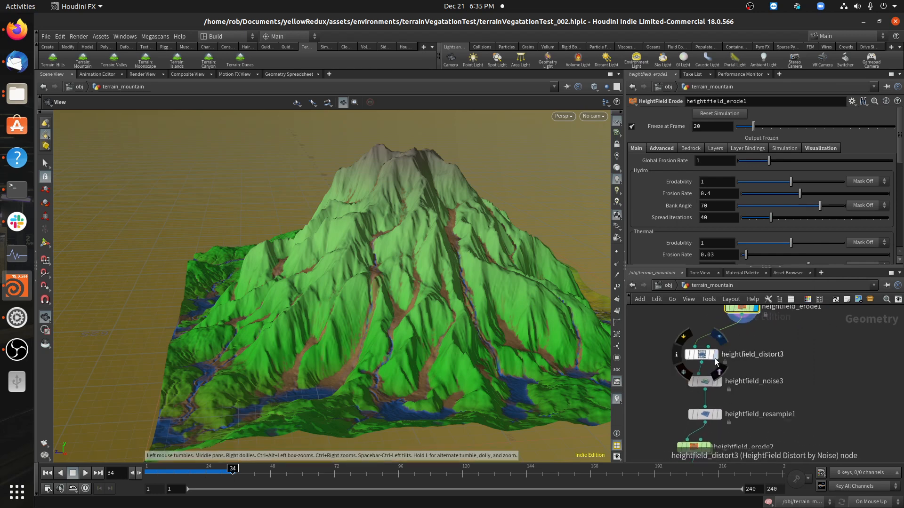
middle_click_drag(740, 313, 734, 387)
left_click(751, 345)
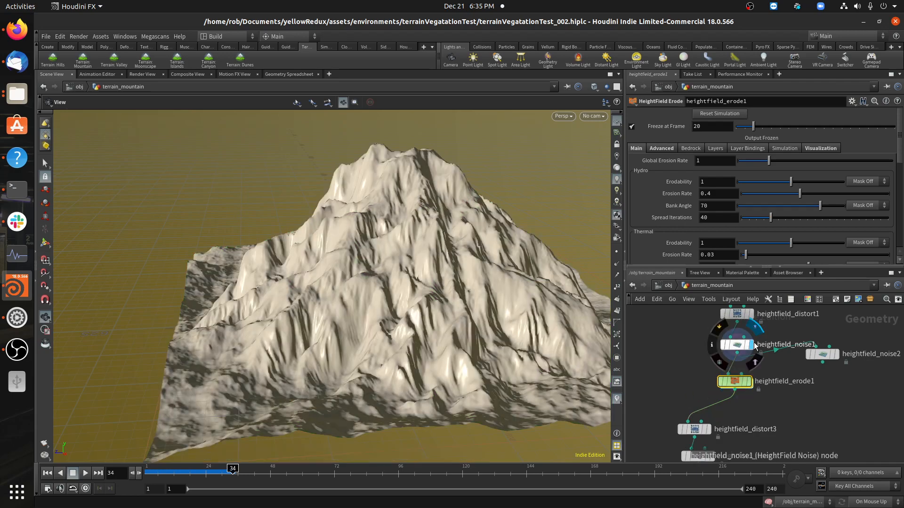
left_click(751, 381)
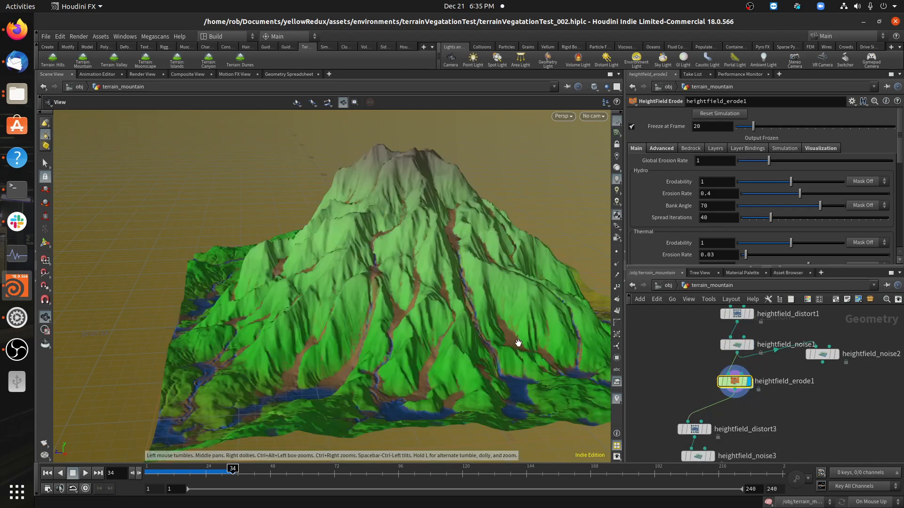
Display heightfield_distort3 on the terrain and open its noise distortion parameters.
left_click_drag(517, 343, 386, 335)
scroll(725, 391, "up", 3)
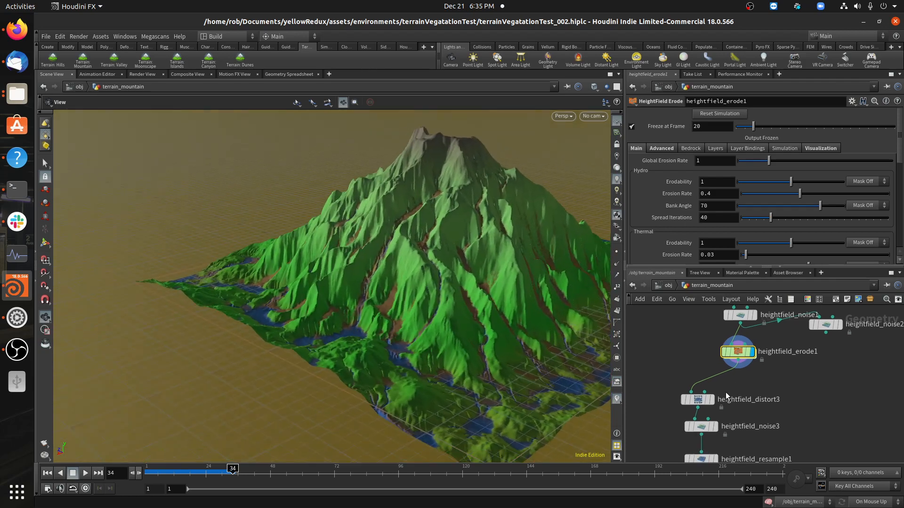
left_click(705, 406)
left_click(679, 405)
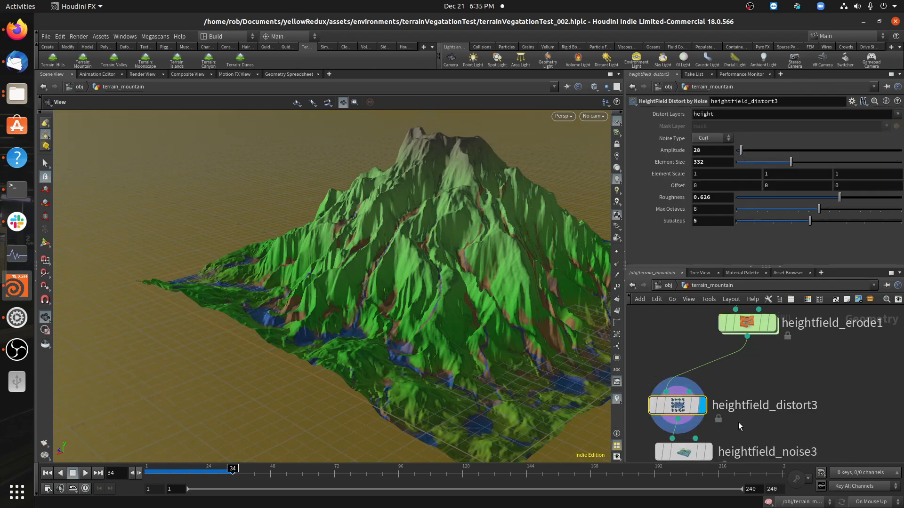
Display heightfield_noise3 and look over the added noise from another side of the mountain.
middle_click_drag(740, 428, 749, 377)
left_click(718, 402)
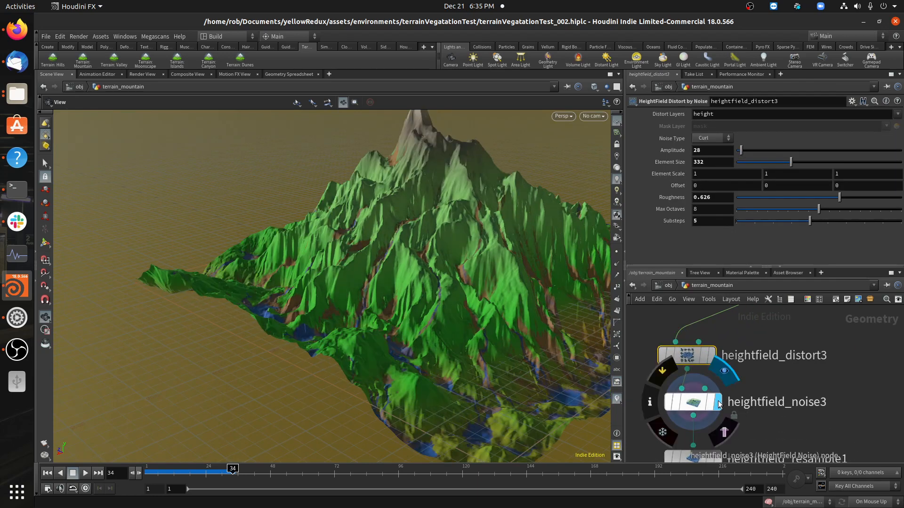
left_click_drag(426, 293, 480, 264)
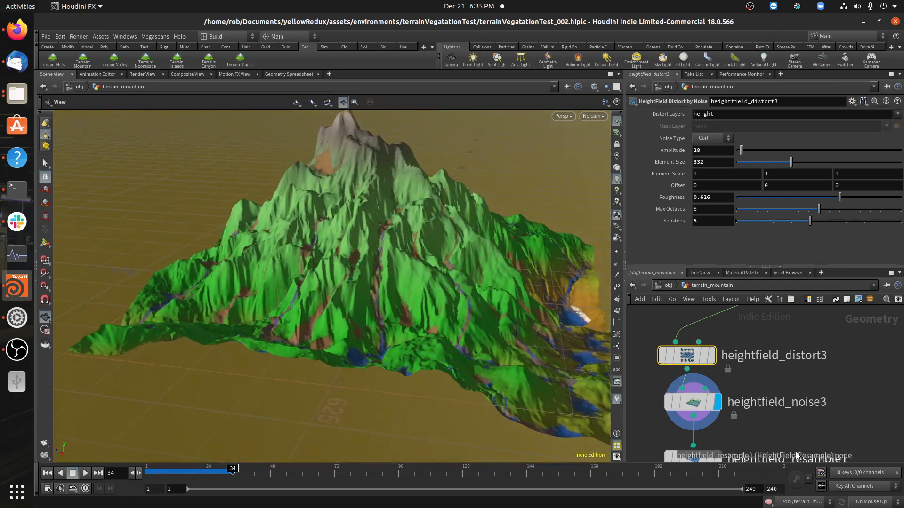
Display heightfield_resample1, open its resolution parameters and inspect the resampled slopes up close.
middle_click_drag(798, 456, 784, 386)
left_click(705, 389)
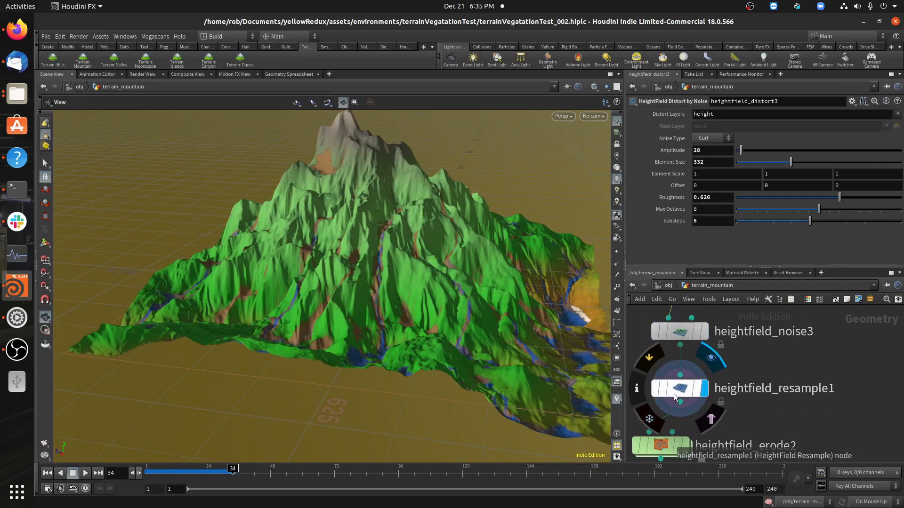
left_click(674, 394)
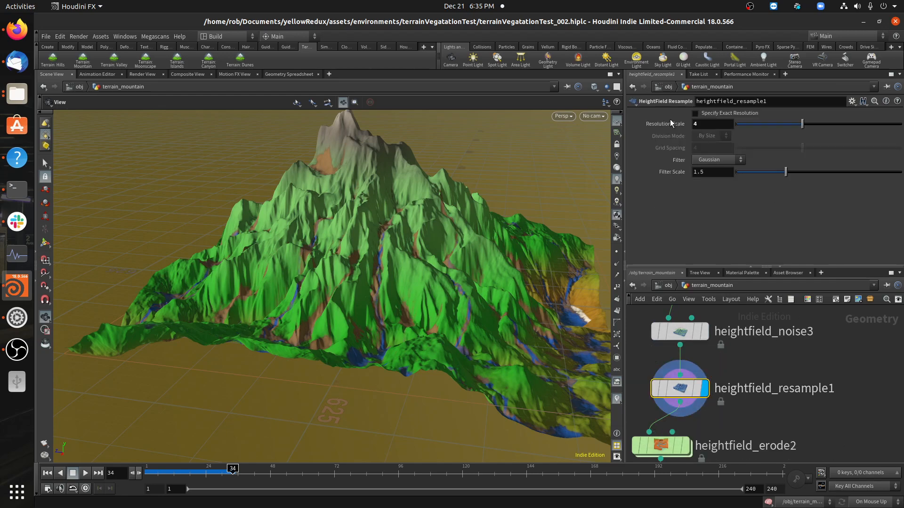
left_click_drag(327, 218, 313, 253)
right_click_drag(312, 252, 379, 244)
left_click_drag(379, 244, 395, 186)
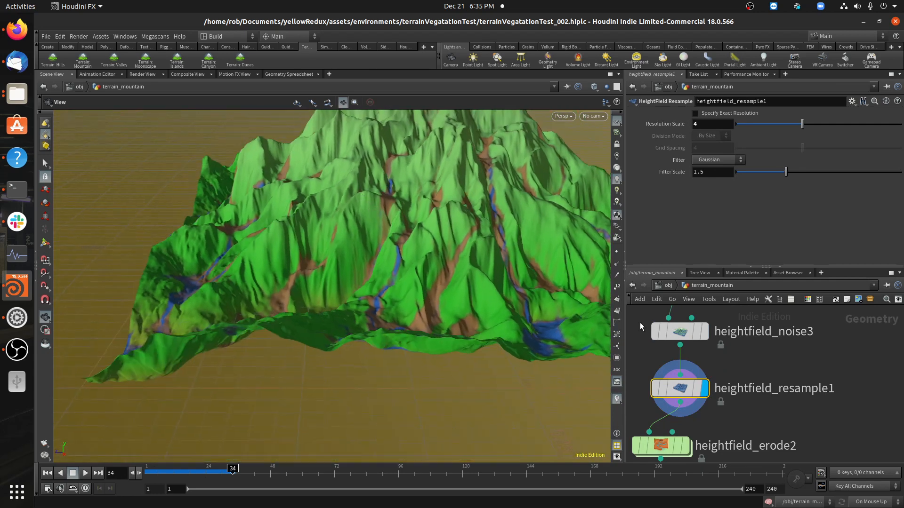
In heightfield_erode2, try enabling Add Water Layer to Final Height and turn the option off again.
middle_click_drag(734, 416, 741, 335)
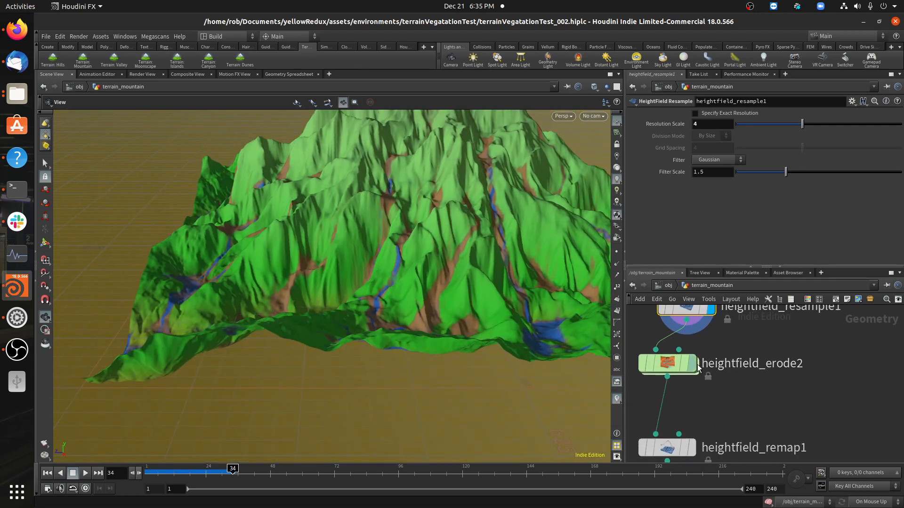
left_click(691, 365)
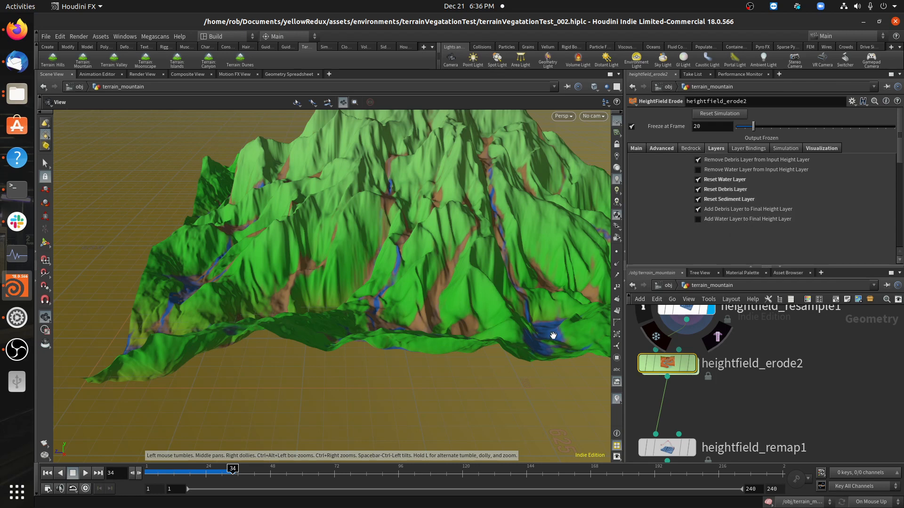
left_click(698, 219)
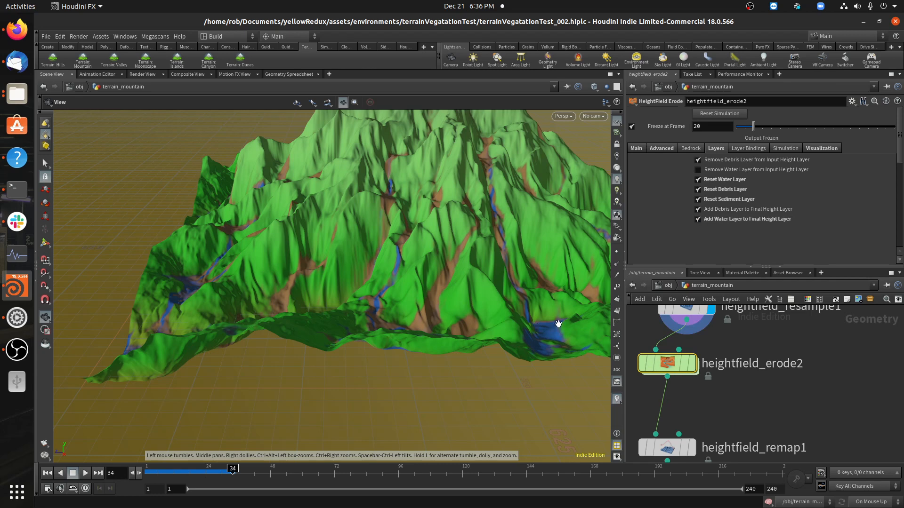
left_click(698, 220)
Review the main hydro and thermal erosion parameters of heightfield_erode2 and display its output.
left_click(637, 149)
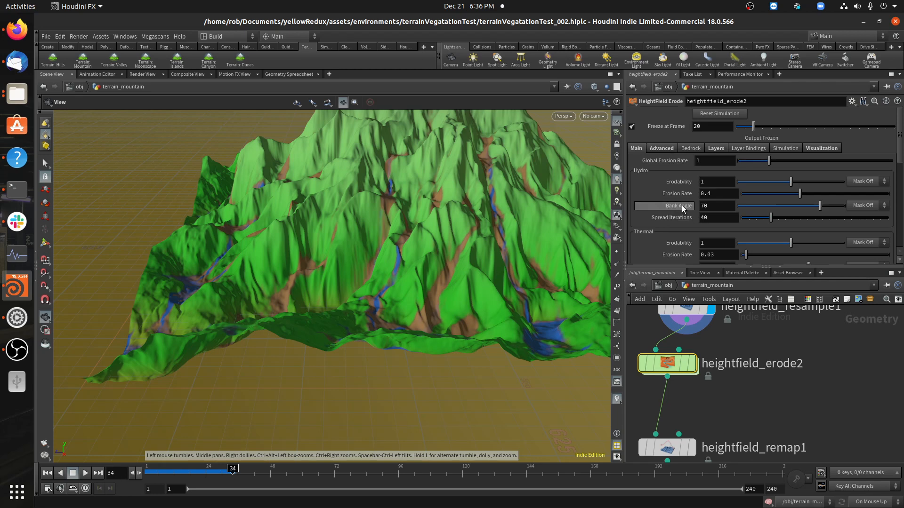
scroll(659, 213, "down", 2)
scroll(658, 213, "down", 4)
mouse_move(668, 230)
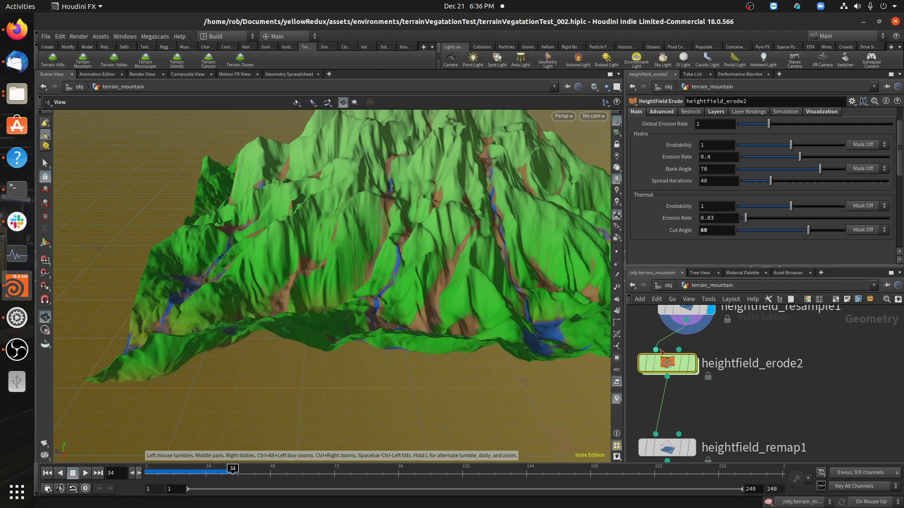
left_click(694, 366)
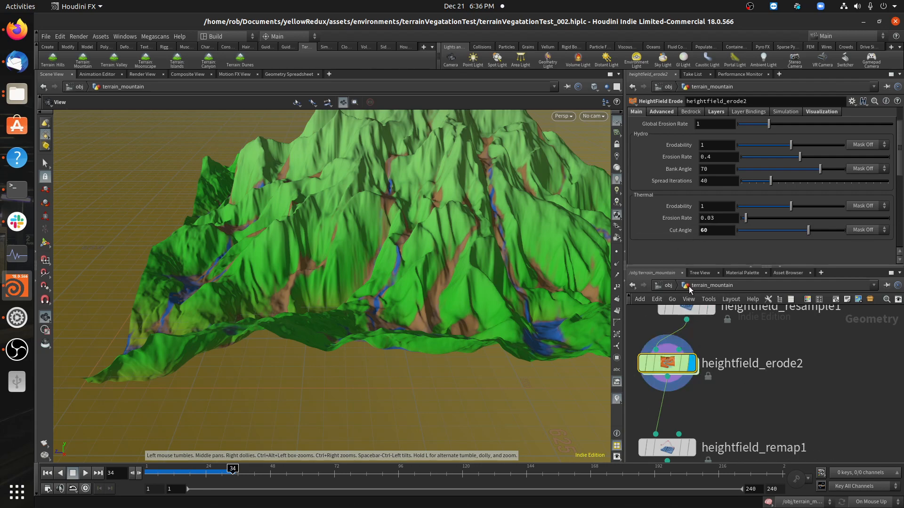
scroll(691, 230, "up", 1)
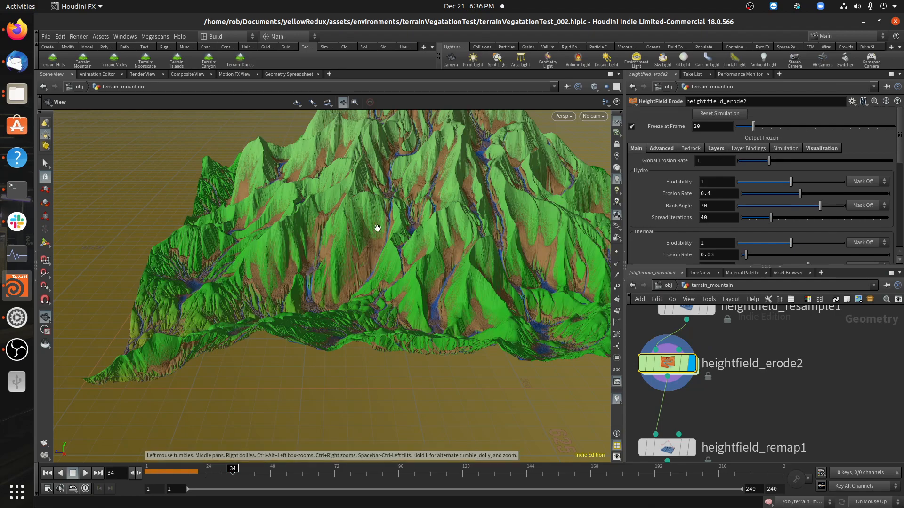
Inspect the second erosion's detail around the mountain peak and along its river channels.
left_click_drag(224, 215, 360, 206)
middle_click_drag(360, 206, 404, 221)
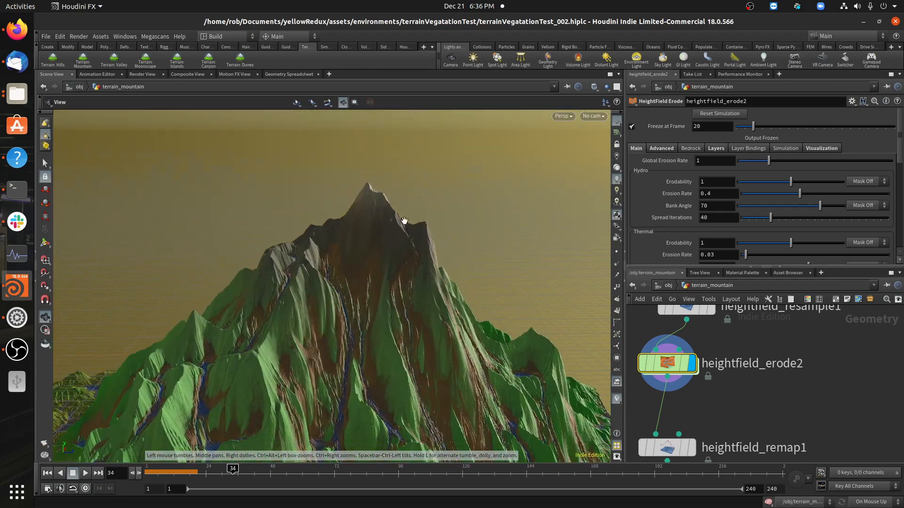
middle_click_drag(339, 300, 441, 276)
mouse_move(441, 276)
left_mouse_down()
mouse_move(234, 285)
mouse_move(452, 273)
left_mouse_up()
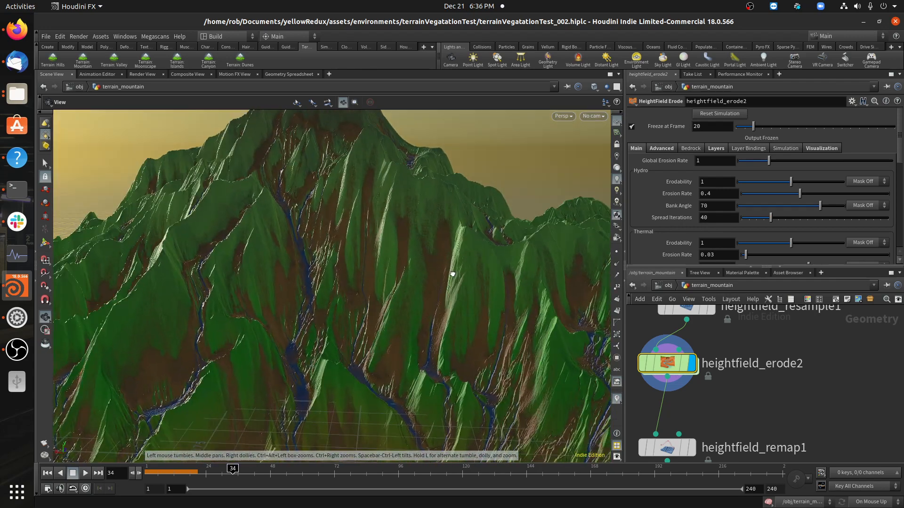
Open heightfield_remap1, move the node slightly closer to heightfield_erode2, and compute the input range of its height layer.
scroll(732, 432, "down", 3)
middle_click_drag(728, 434, 740, 375)
middle_click_drag(723, 409, 769, 398)
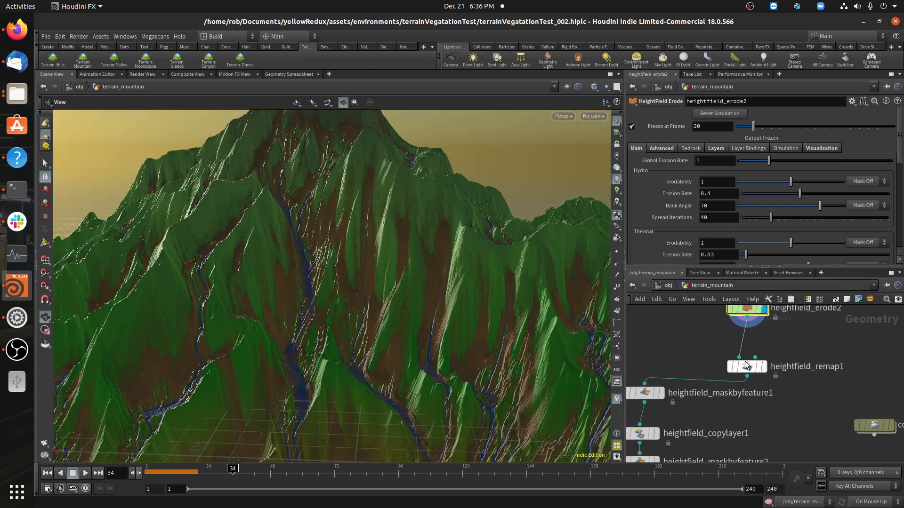
left_click_drag(750, 372, 749, 364)
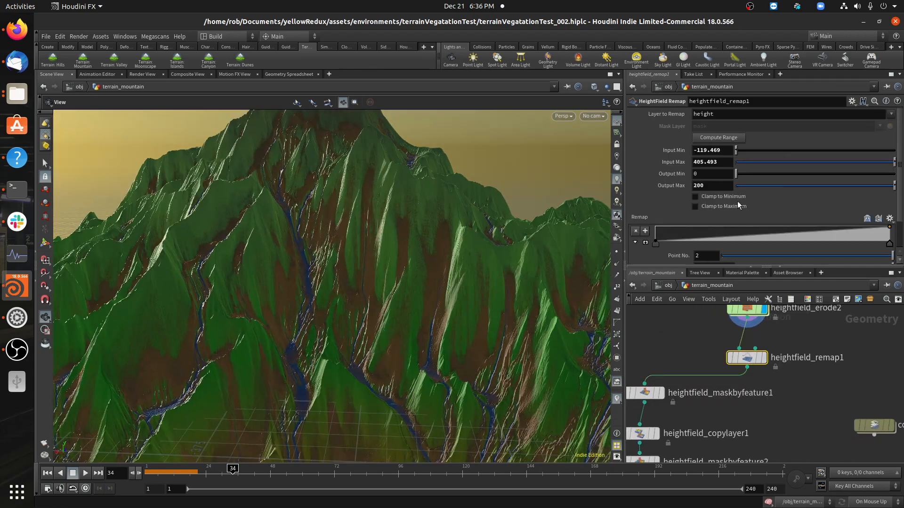
left_click(710, 137)
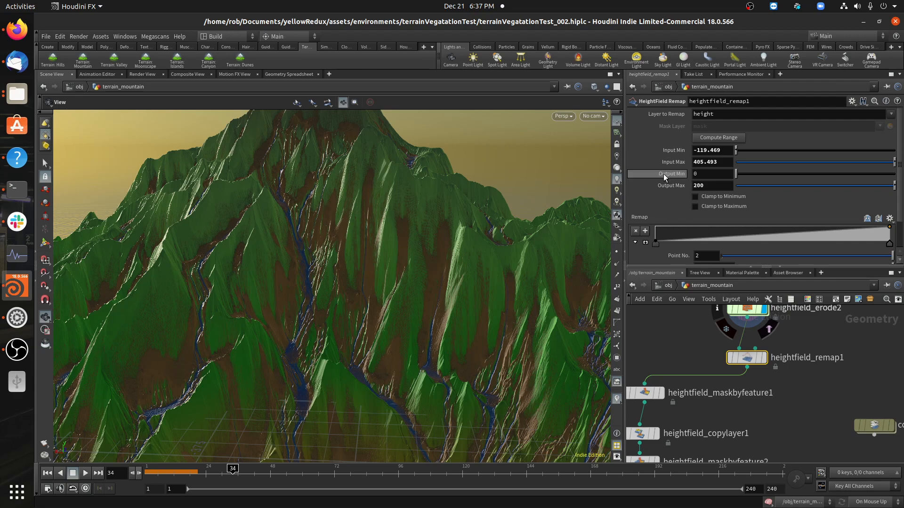
Display heightfield_remap1 and examine the remapped terrain's profile and the mask and copy-layer nodes below it.
left_click(764, 359)
left_click_drag(515, 293, 431, 256)
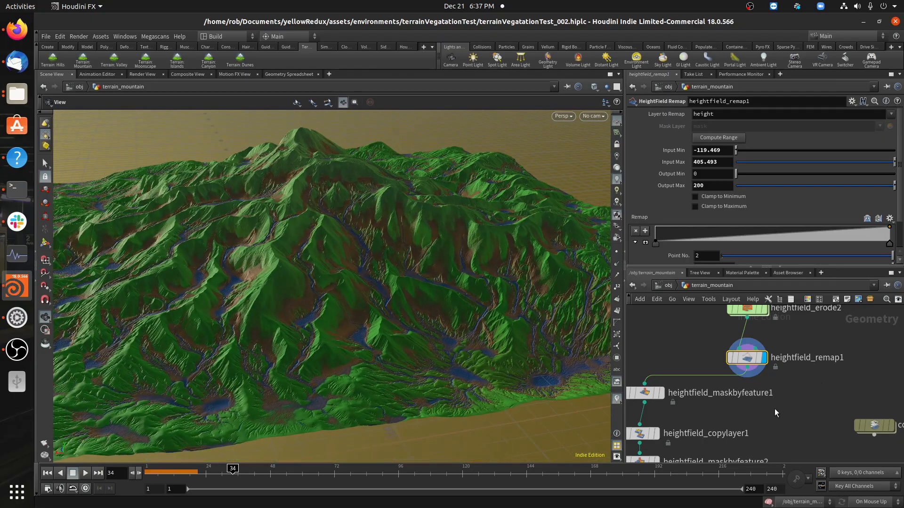
middle_click_drag(775, 409, 800, 375)
scroll(801, 374, "down", 2)
scroll(730, 372, "up", 2)
middle_click_drag(734, 373, 732, 349)
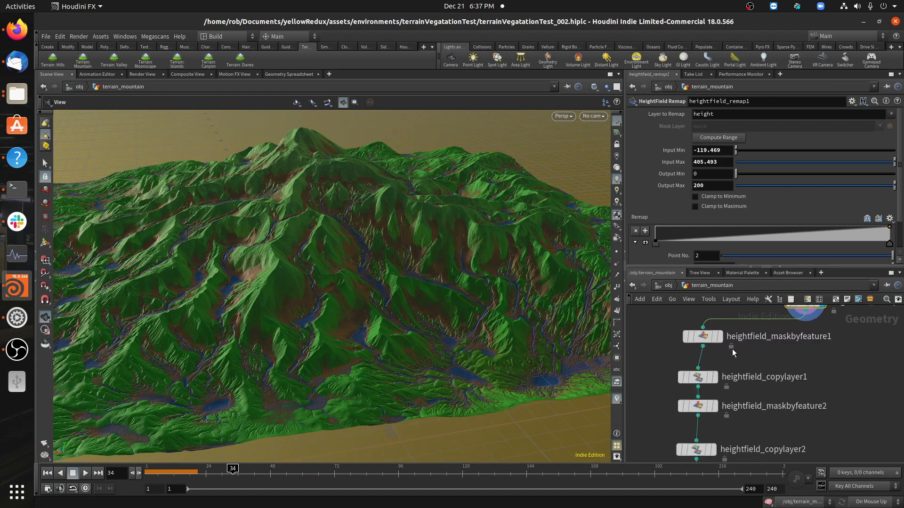
scroll(733, 349, "down", 1)
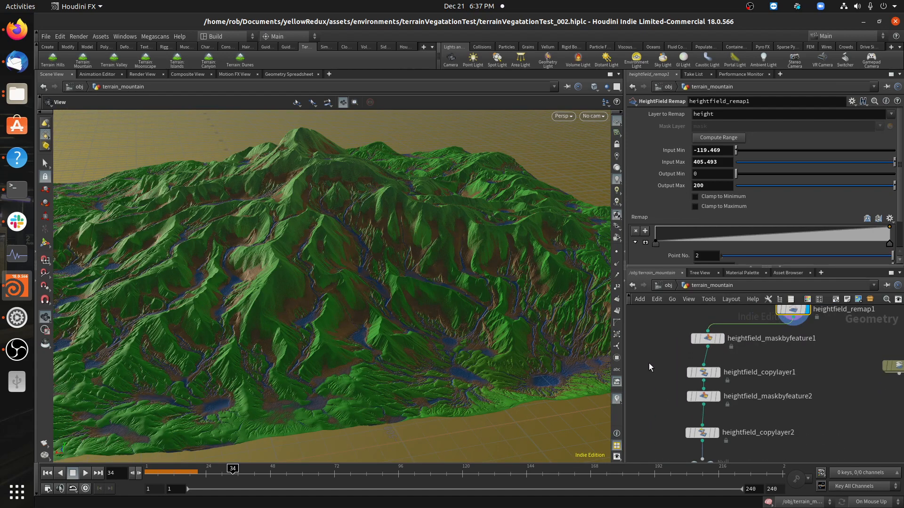
left_click_drag(309, 307, 181, 260)
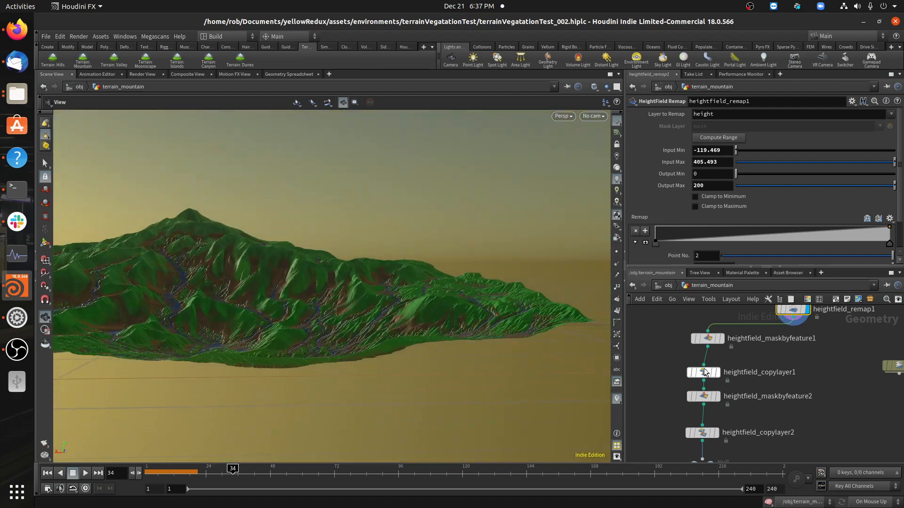
Display heightfield_maskbyfeature1 and review its masking options, including the occlusion range and ramp.
left_click(713, 341)
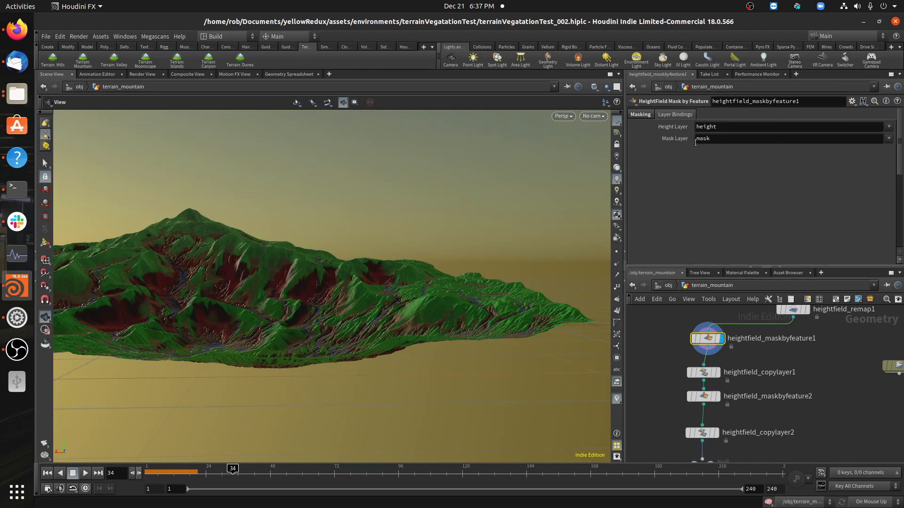
left_click(648, 116)
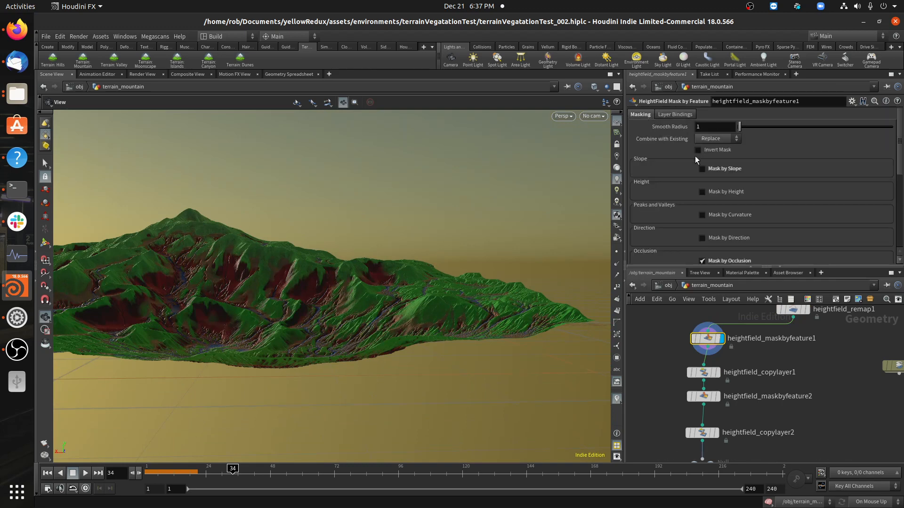
scroll(677, 233, "down", 1)
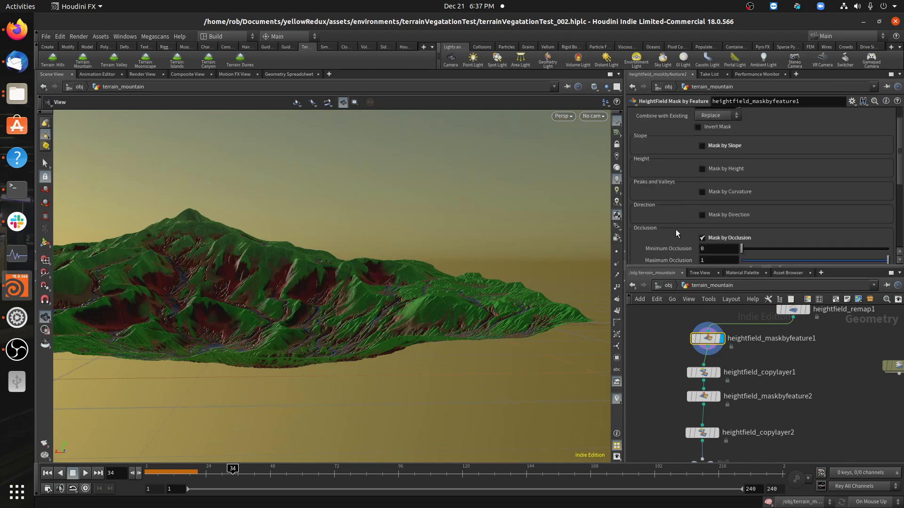
scroll(677, 234, "down", 1)
scroll(677, 233, "up", 3)
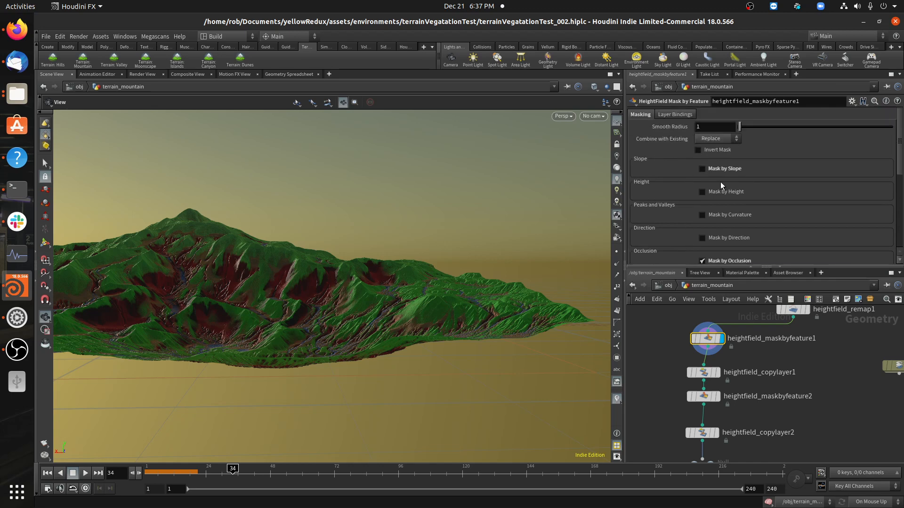
scroll(697, 241, "down", 1)
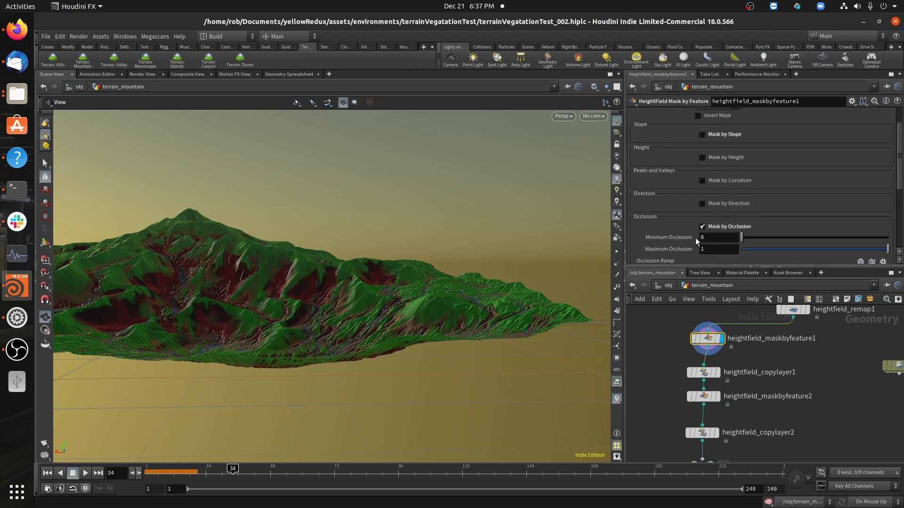
scroll(701, 234, "down", 2)
Inspect close up which valleys and slopes of the terrain the occlusion mask covers.
left_click_drag(235, 276, 223, 267)
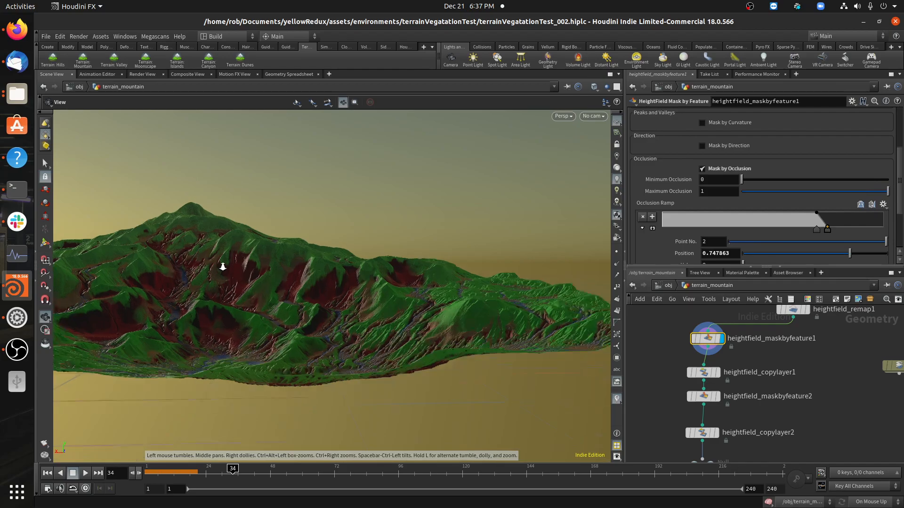
right_click_drag(223, 267, 355, 252)
left_click_drag(355, 253, 311, 282)
middle_click_drag(310, 281, 347, 278)
left_click_drag(310, 263, 400, 254)
Move heightfield_copylayer1 closer to heightfield_maskbyfeature1 and read its source and destination layers.
mouse_move(704, 374)
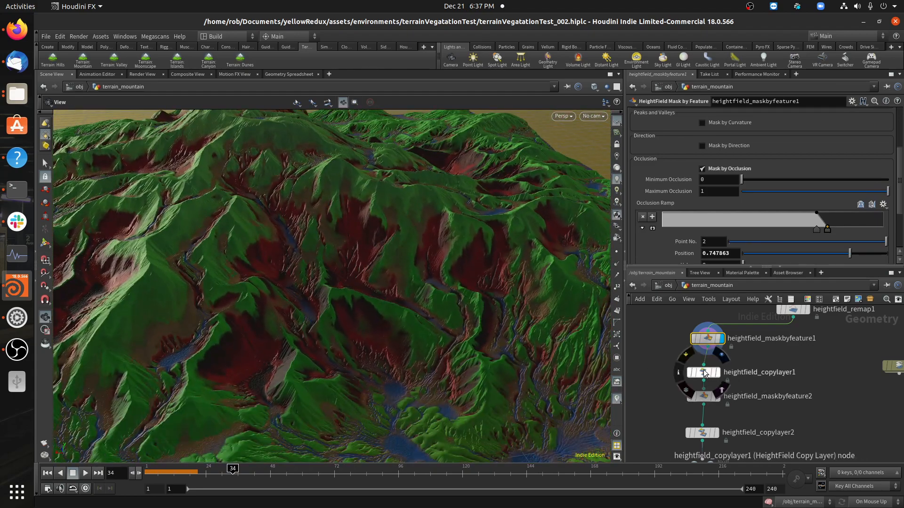
left_click_drag(705, 373, 709, 366)
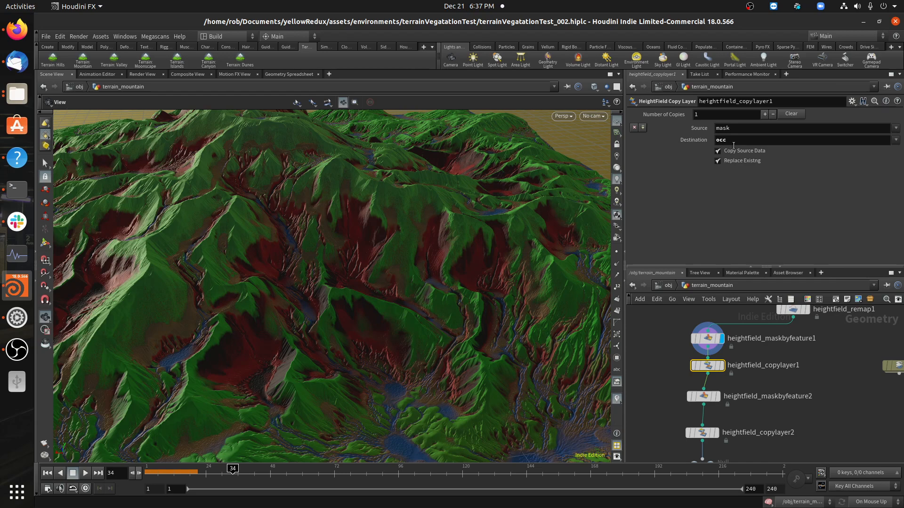
Display heightfield_maskbyfeature2 and review its slope mask angles, slope ramp and remaining mask options.
middle_click_drag(732, 413, 737, 379)
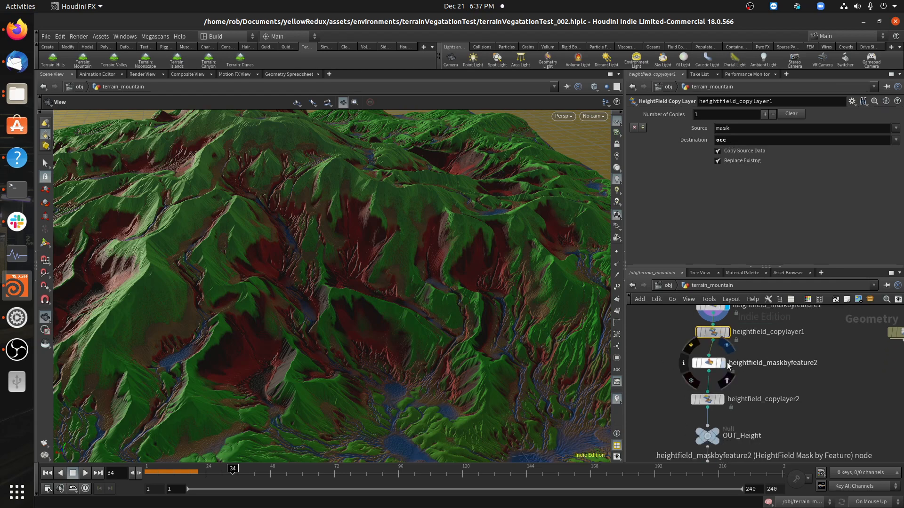
left_click(722, 363)
left_click(711, 365)
scroll(701, 177, "up", 2)
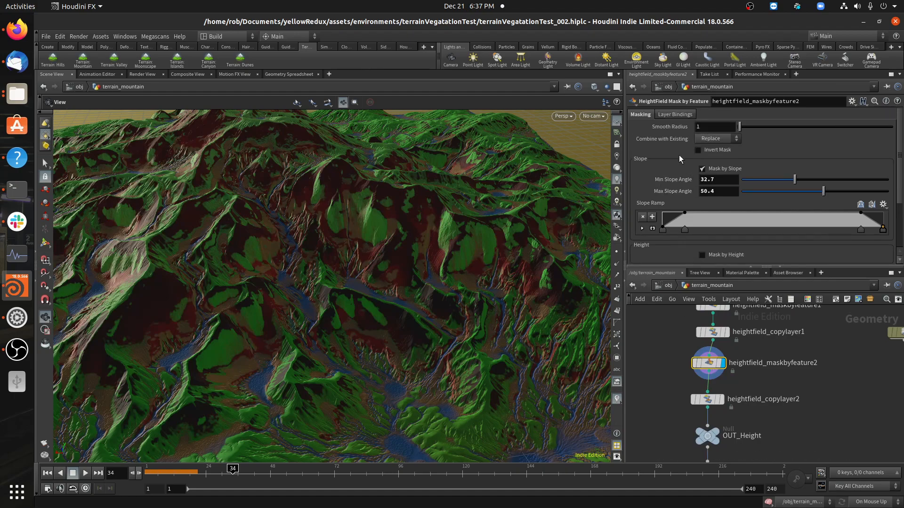
left_click_drag(345, 203, 499, 214)
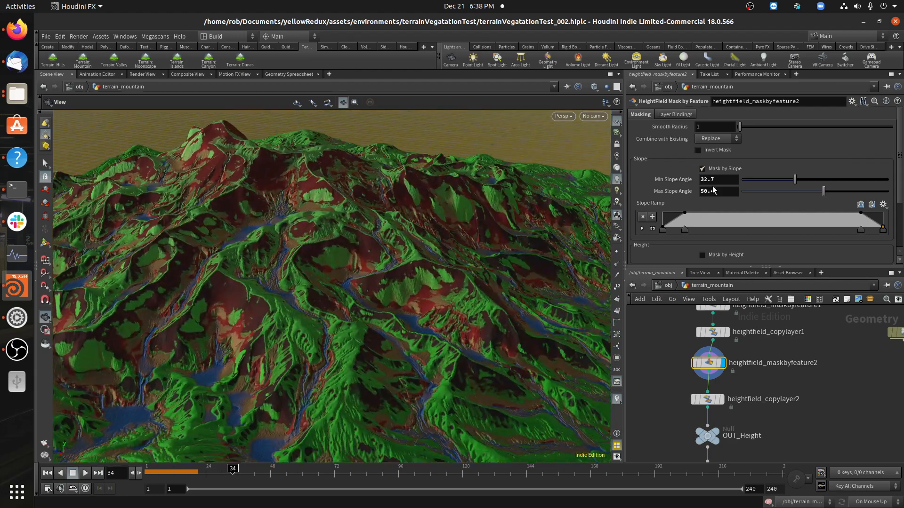
scroll(702, 209, "down", 4)
scroll(693, 219, "down", 1)
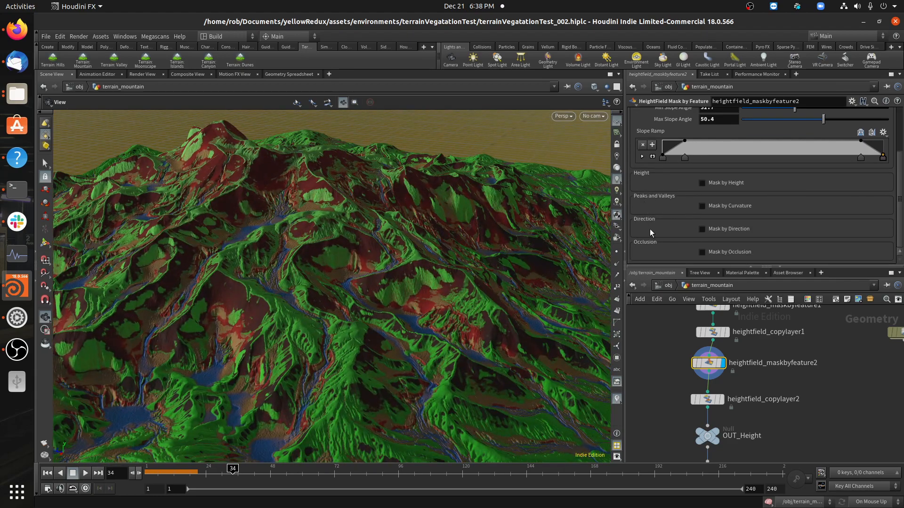
Display heightfield_copylayer2 and read its source and destination layers.
left_click_drag(369, 232, 410, 258)
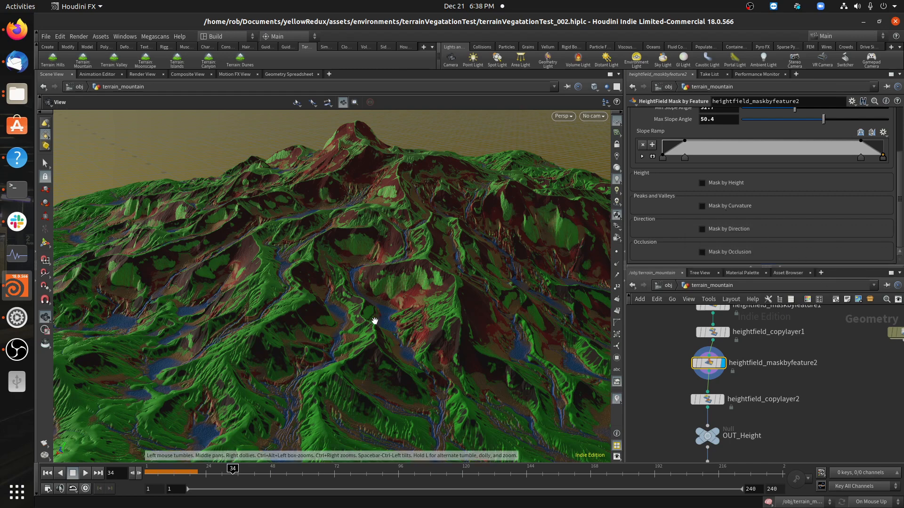
left_click_drag(377, 272, 580, 324)
left_click(714, 402)
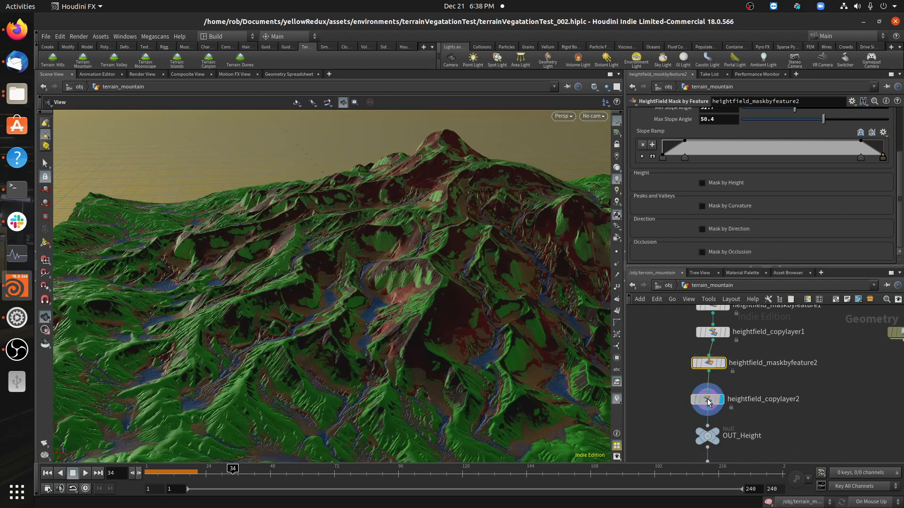
scroll(652, 389, "down", 5)
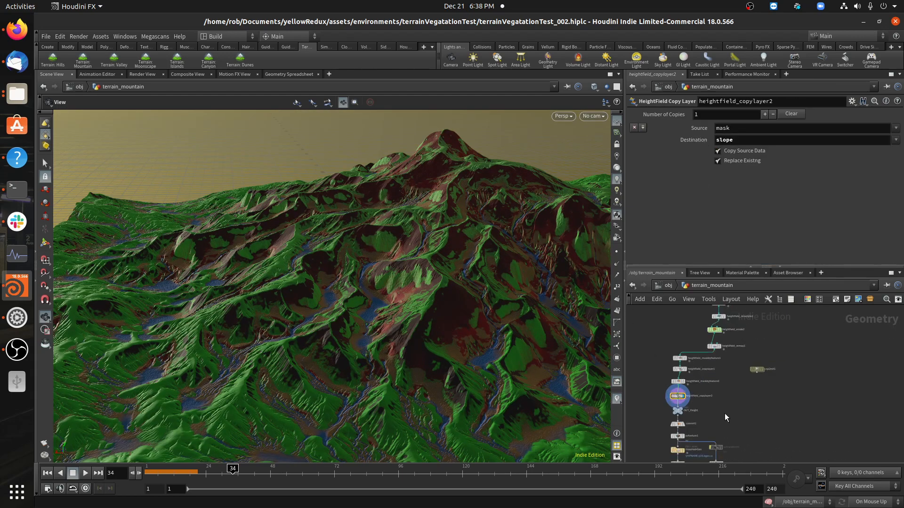
Display convert1 and examine the polygon version of the terrain together with its conversion settings.
middle_click_drag(726, 417, 726, 354)
scroll(668, 368, "up", 4)
mouse_move(690, 358)
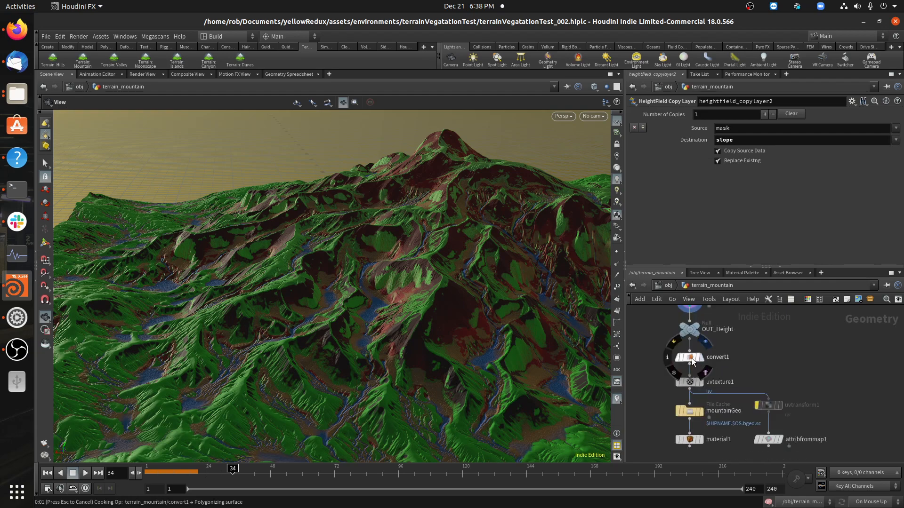
left_click(691, 362)
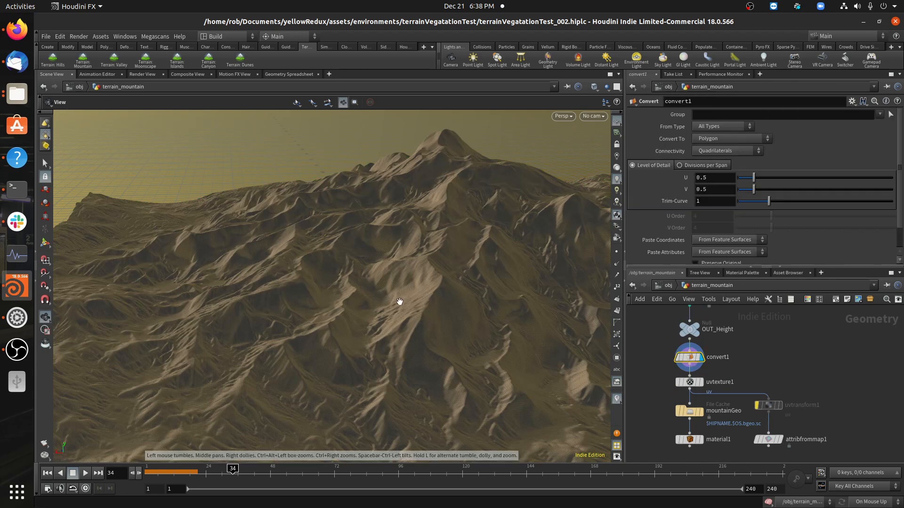
right_click_drag(400, 302, 486, 282)
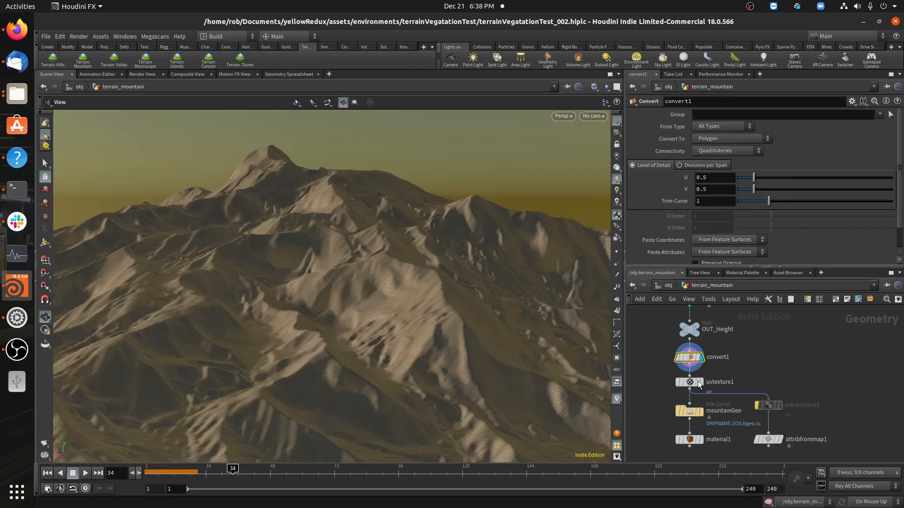
Display uvtexture1 and the mountainGeo file cache in turn, reviewing the projection and cache settings.
left_click(701, 383)
left_click(689, 382)
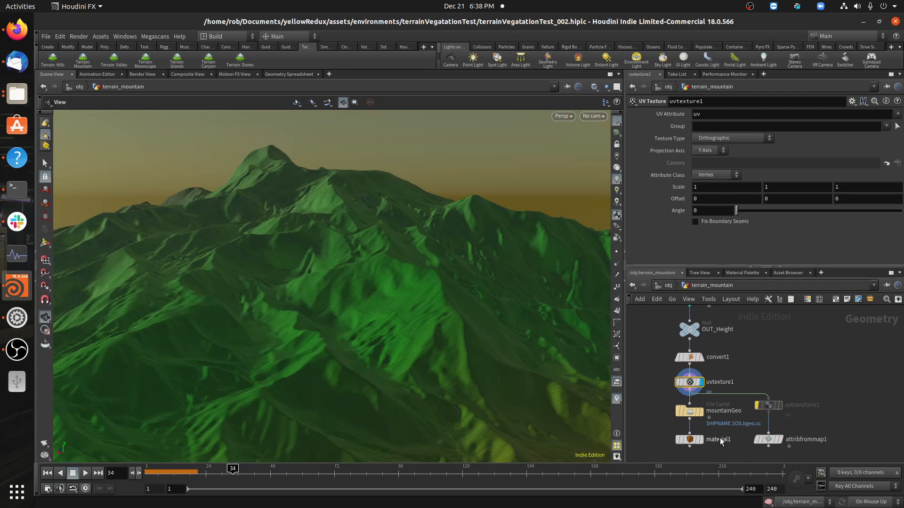
middle_click_drag(720, 440, 704, 416)
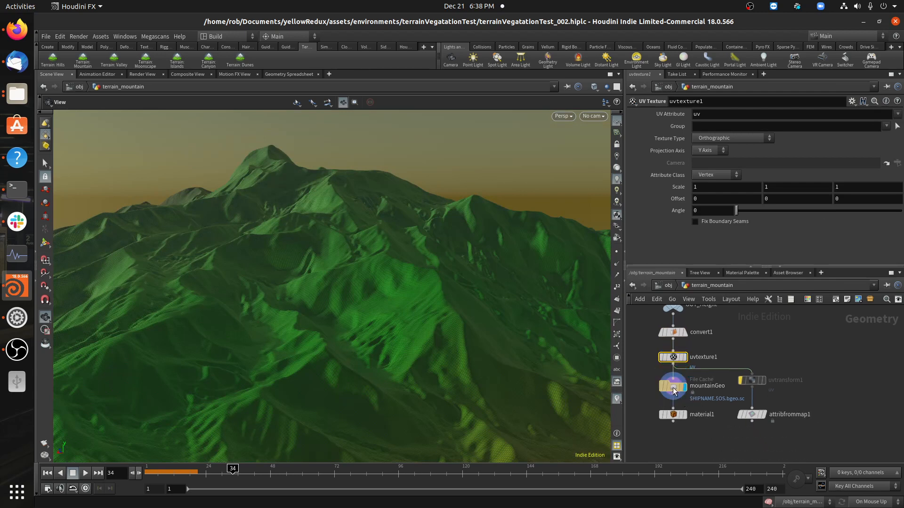
left_click(673, 390)
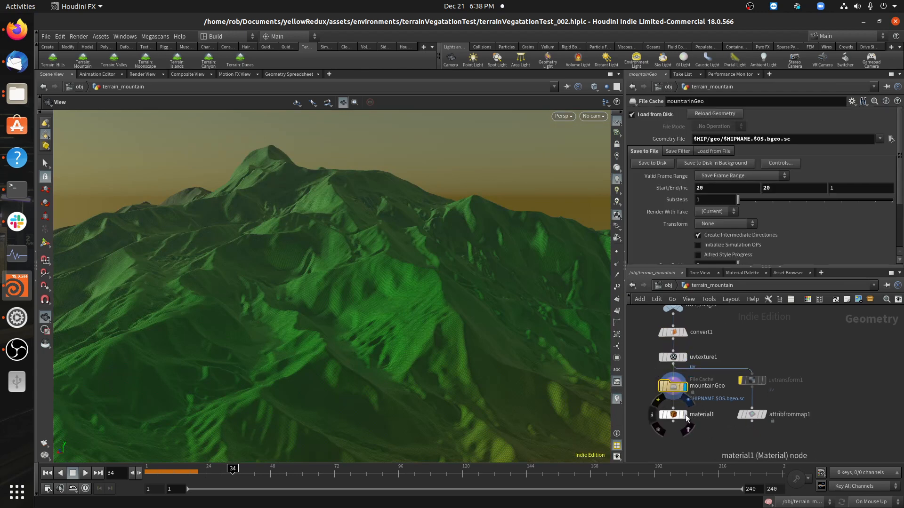
Display material1 and read which material it assigns to the terrain.
left_click(686, 416)
left_click(674, 415)
scroll(738, 408, "down", 3)
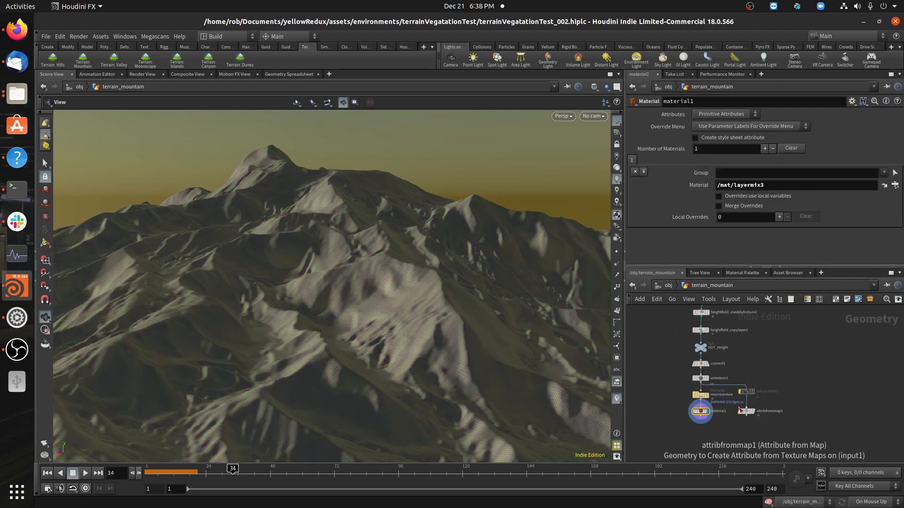
scroll(741, 409, "up", 3)
scroll(776, 353, "down", 3)
Open the cop2net1 compositing network beside the heightfield chain.
middle_click_drag(785, 338, 767, 455)
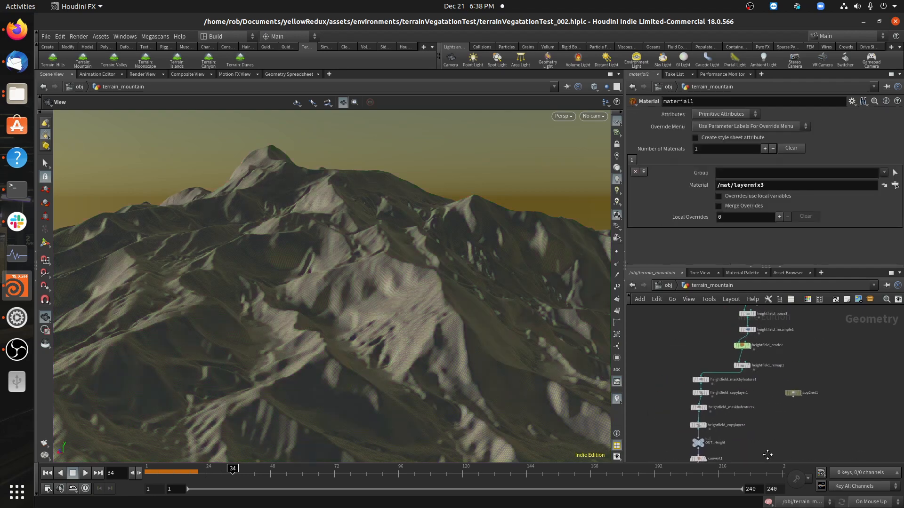
scroll(808, 419, "up", 2)
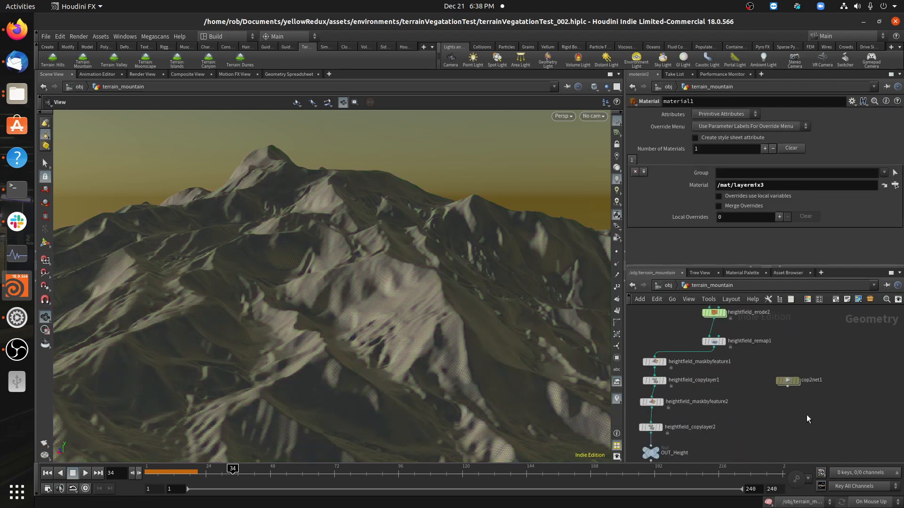
mouse_move(788, 383)
left_mouse_down()
mouse_move(793, 398)
mouse_move(791, 386)
left_mouse_up()
double_click(791, 384)
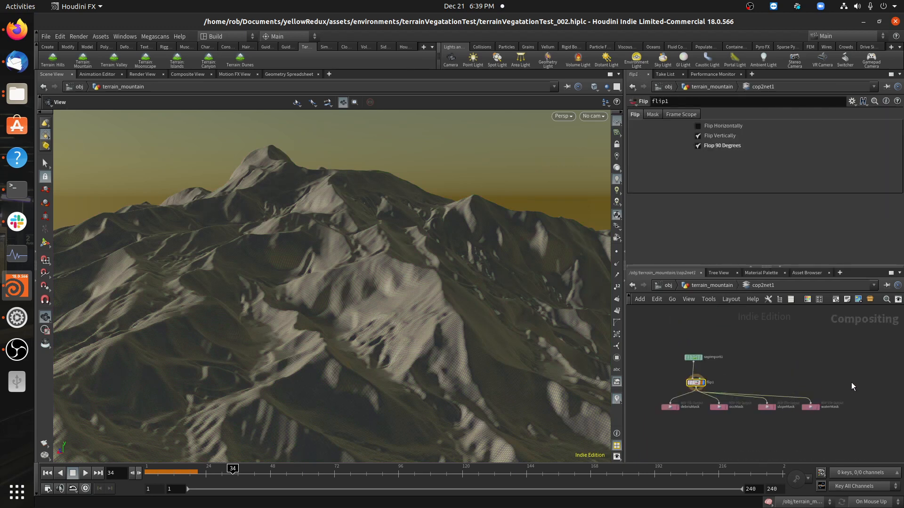
scroll(695, 347, "up", 4)
Find the SOP Import node among the import nodes and check which SOP sopimport1 reads.
mouse_move(696, 347)
left_mouse_down()
mouse_move(721, 333)
mouse_move(695, 357)
left_mouse_up()
key("Tab")
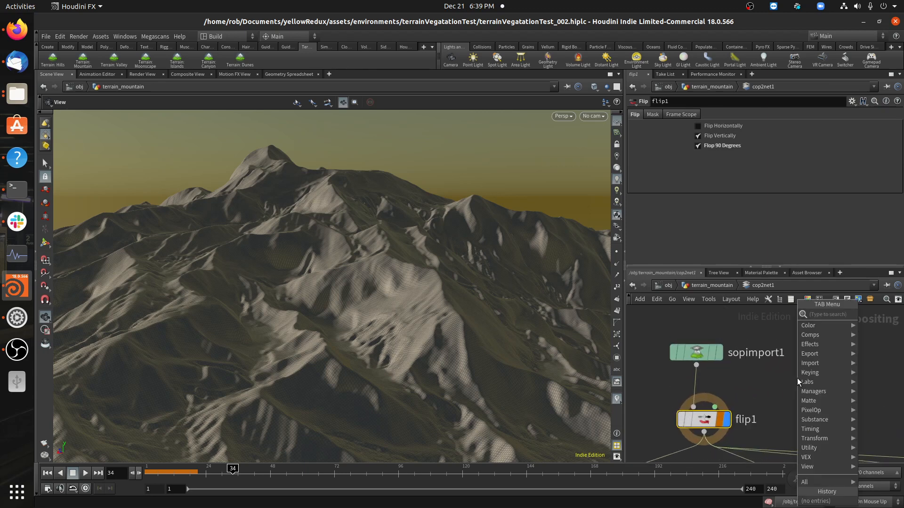
mouse_move(796, 368)
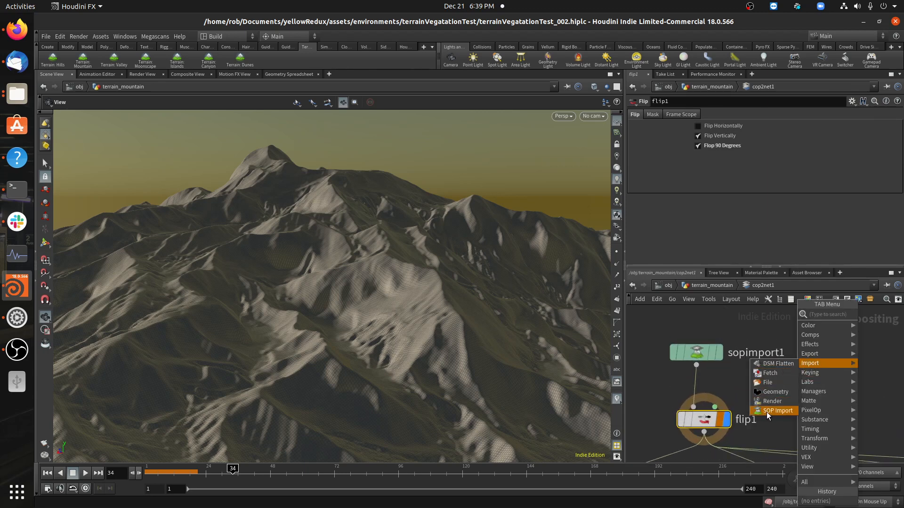
left_click(695, 353)
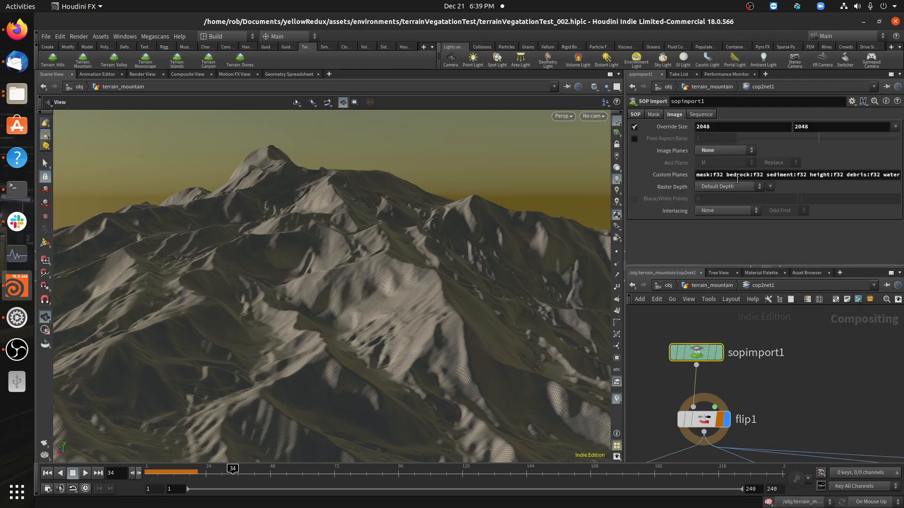
left_click(636, 115)
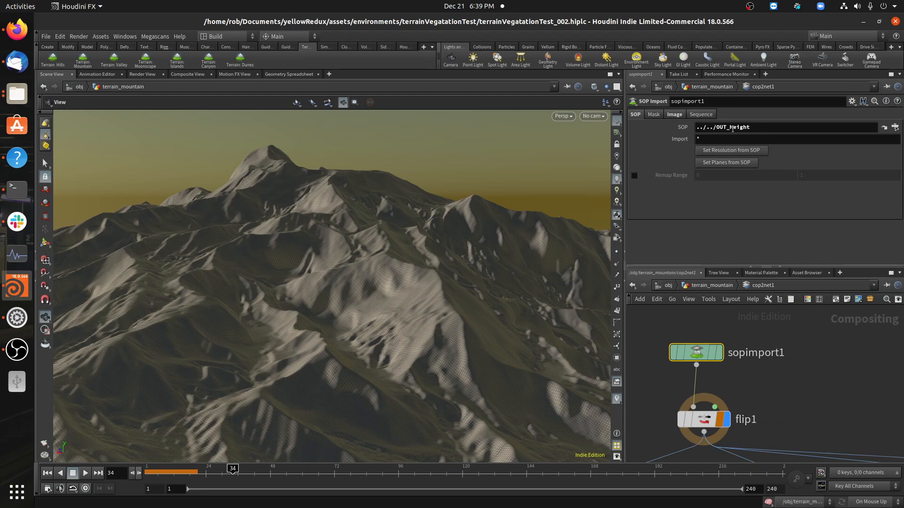
Locate the OUT_Height null in the terrain_mountain network and return inside cop2net1.
left_click(685, 289)
middle_click_drag(685, 403, 718, 356)
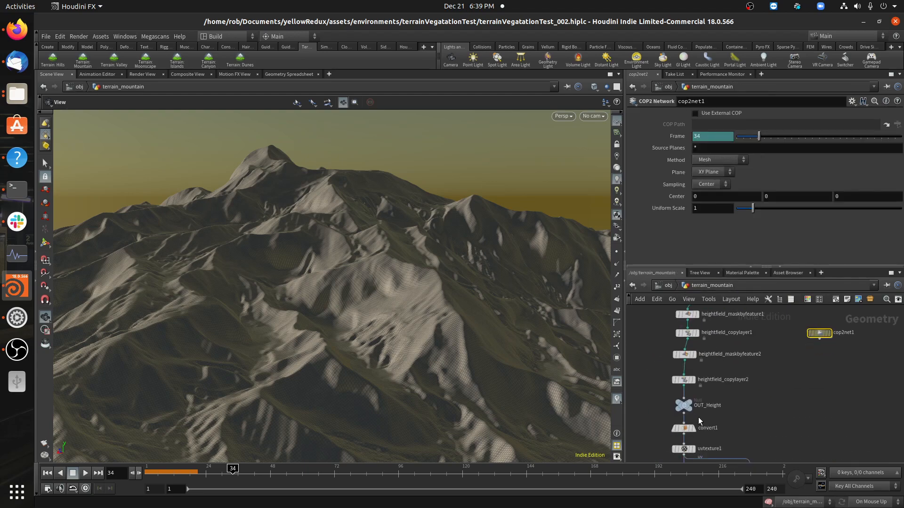
double_click(822, 334)
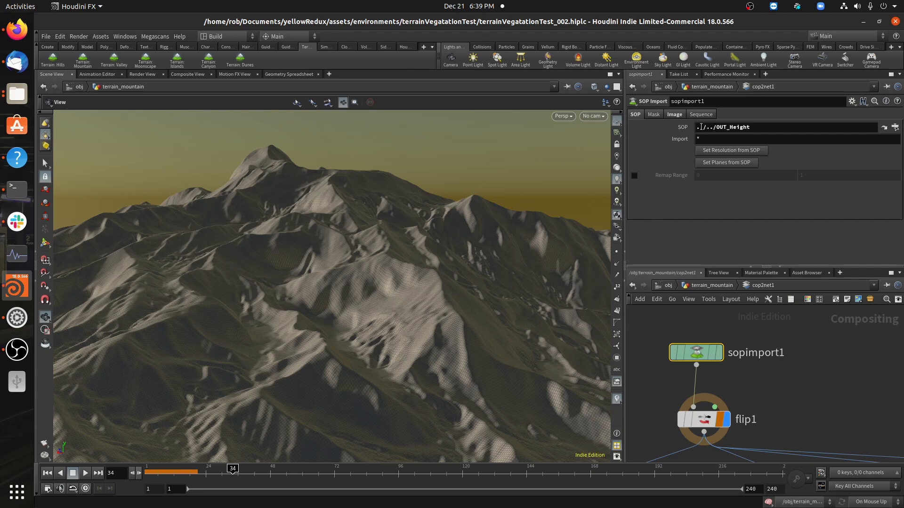
Break the SOP path of sopimport1 and restore it to ../../OUT_Height.
left_click(702, 127)
key("BackSpace")
key("Return")
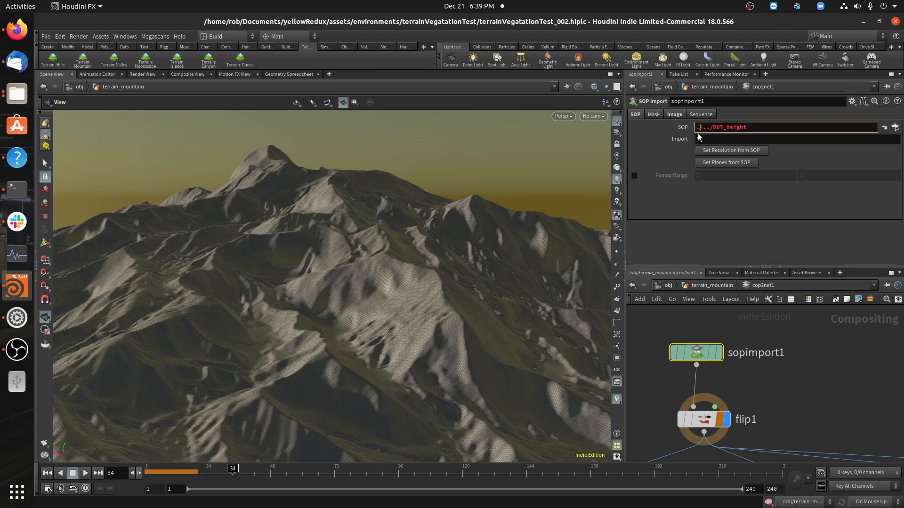
type(".")
key("Return")
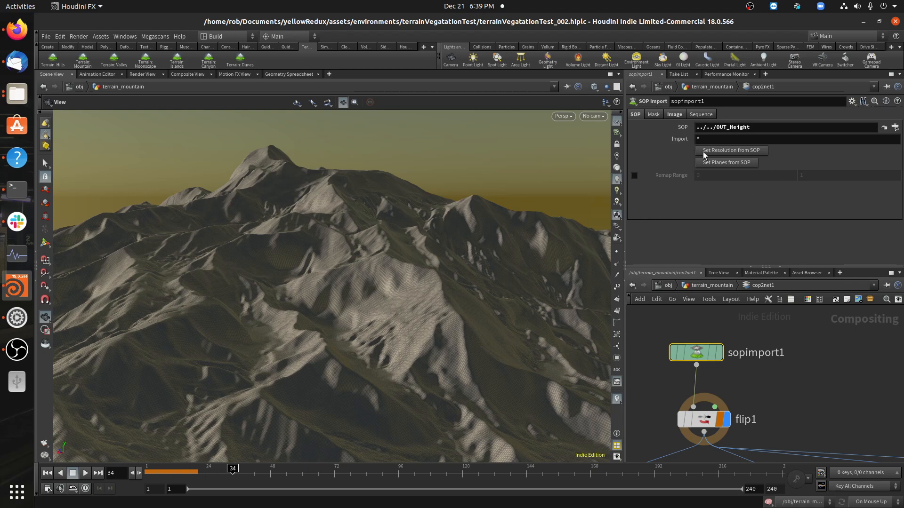
Show cop2net1 in the Composite View and read the full Custom Planes list of sopimport1 to its end.
left_click(187, 75)
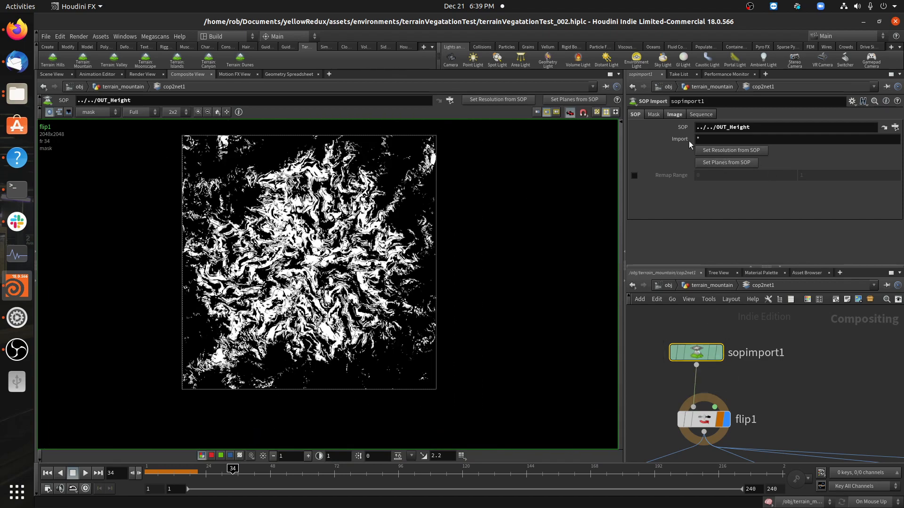
left_click(668, 116)
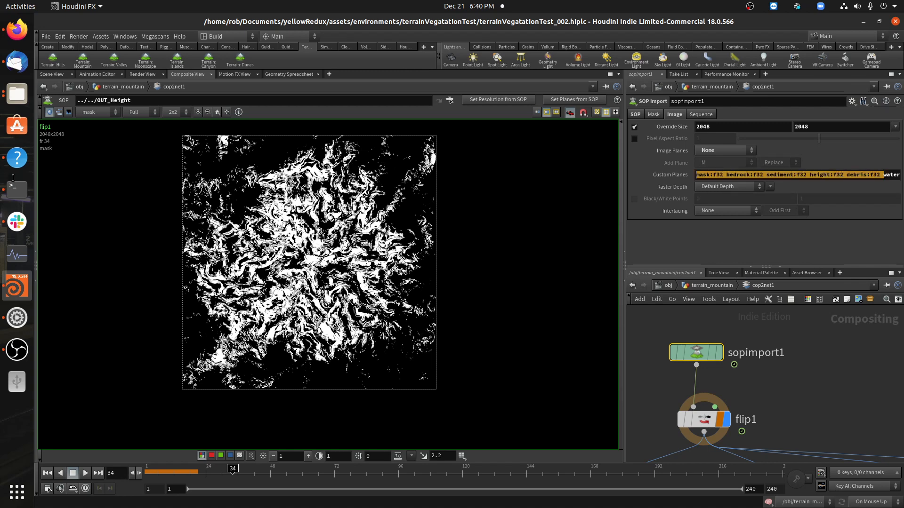
left_click_drag(882, 176, 893, 177)
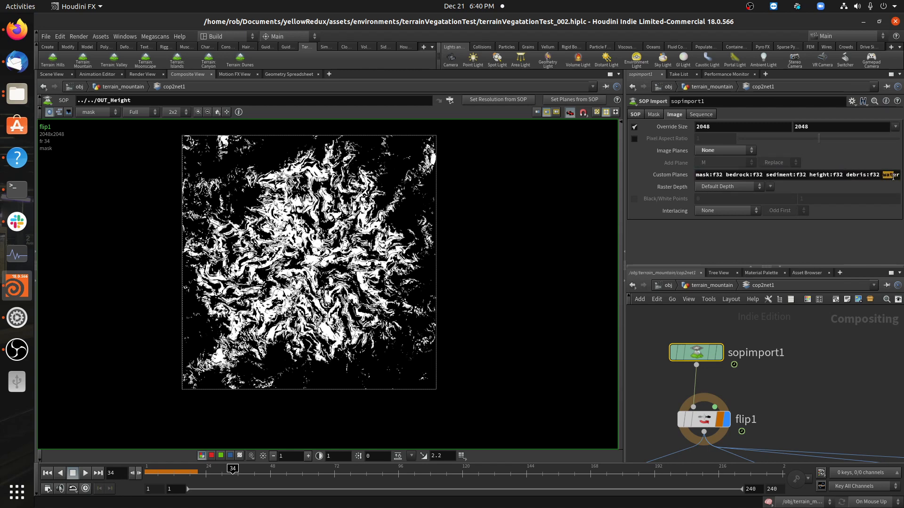
key("Right")
key("Right")
key("Right")
key("Right")
key("Right")
key("Right")
key("Right")
key("Right")
key("Right")
key("Right")
key("Right")
key("Right")
key("Right")
key("Right")
key("Right")
key("Right")
key("Right")
key("Right")
key("Right")
key("Right")
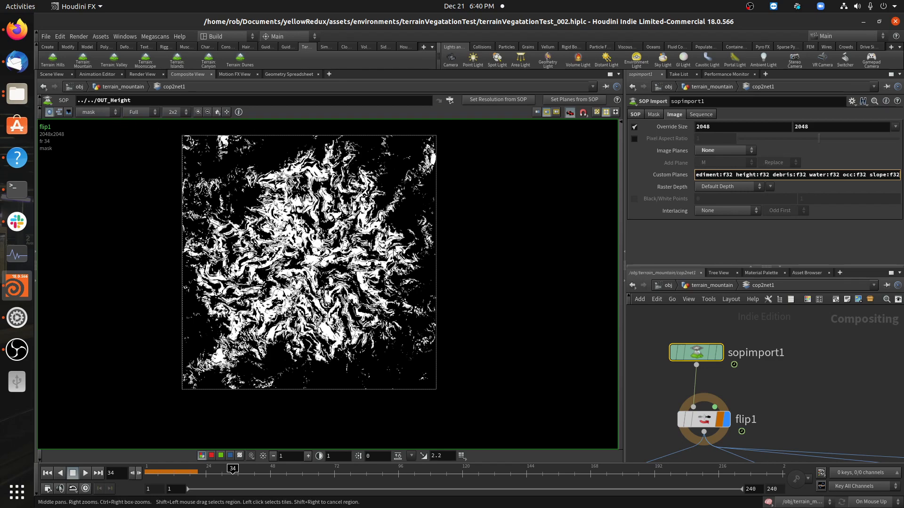
Inspect the mask plane image close up and as a whole in the Composite View.
scroll(377, 224, "up", 6)
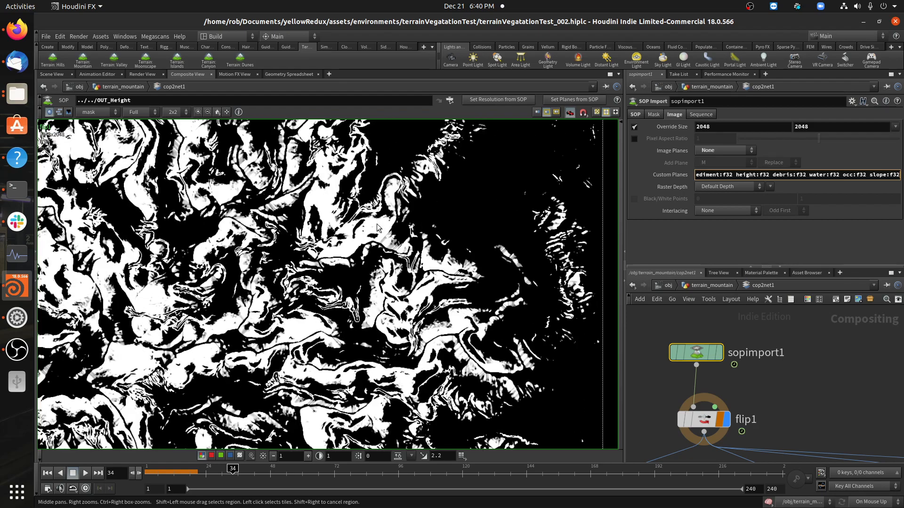
scroll(376, 224, "down", 6)
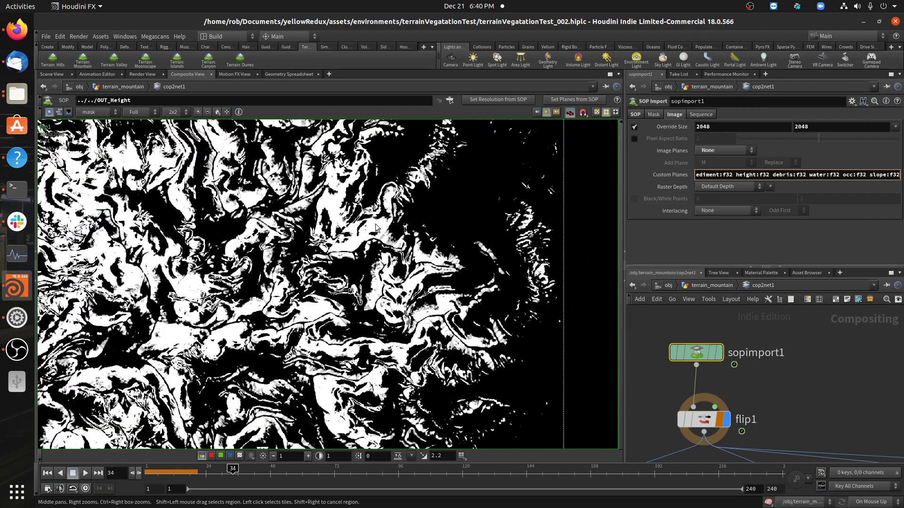
scroll(405, 267, "up", 3)
scroll(406, 267, "down", 4)
scroll(406, 267, "up", 4)
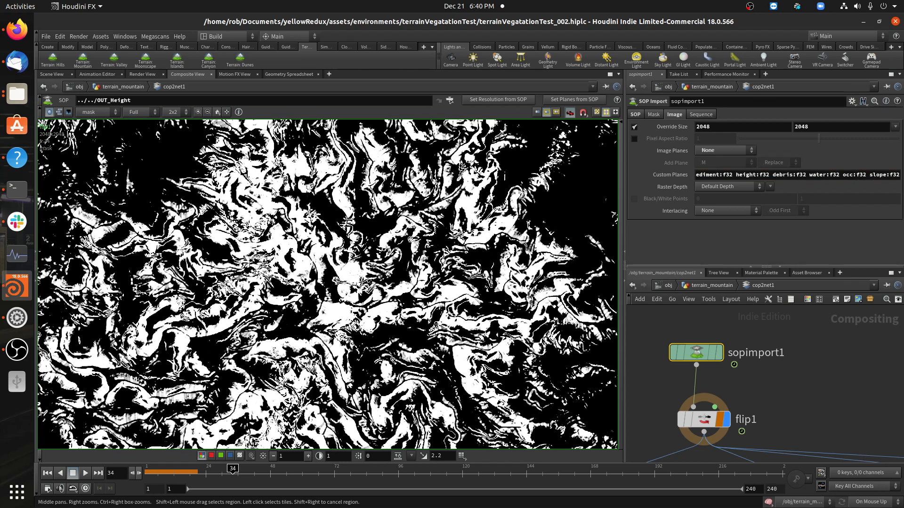
scroll(423, 227, "down", 5)
middle_click_drag(420, 228, 332, 223)
scroll(386, 224, "down", 3)
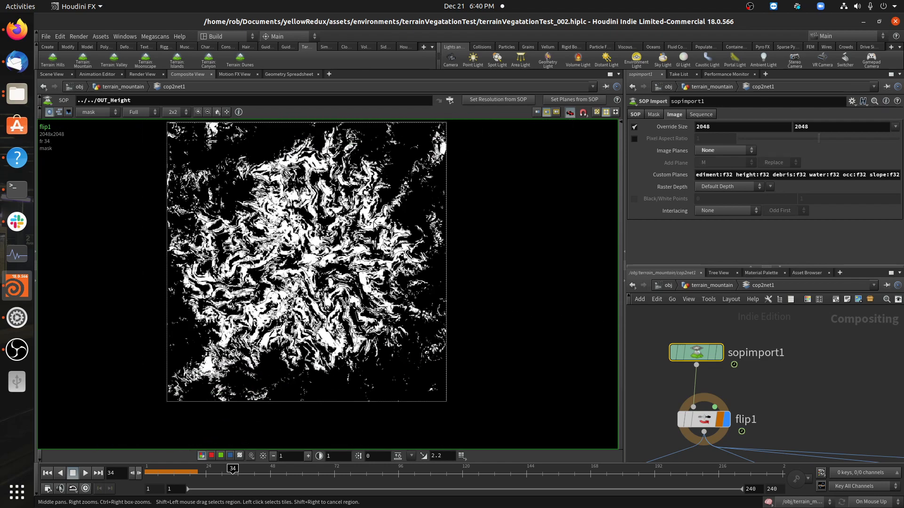
scroll(373, 221, "up", 2)
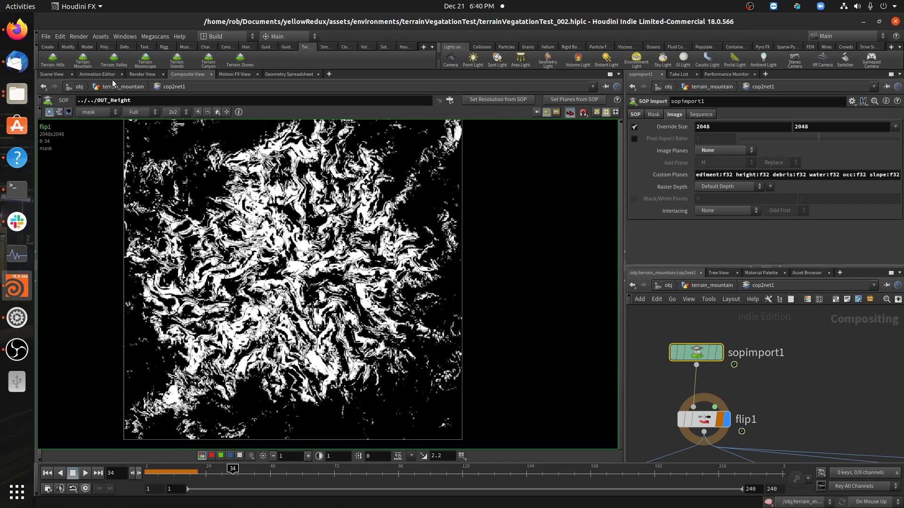
Preview the bedrock, sediment, height, debris, water and occ planes one after another.
left_click(100, 113)
left_click(96, 135)
left_click(92, 113)
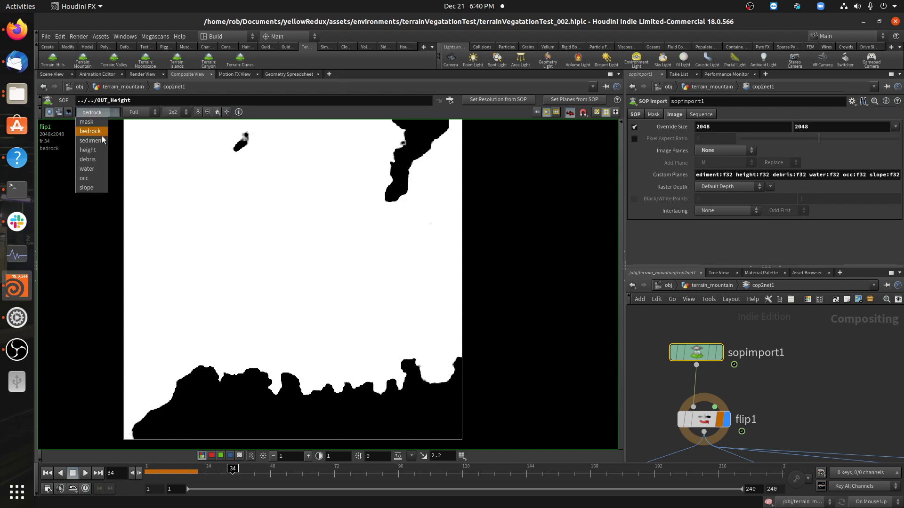
left_click(98, 139)
left_click(92, 112)
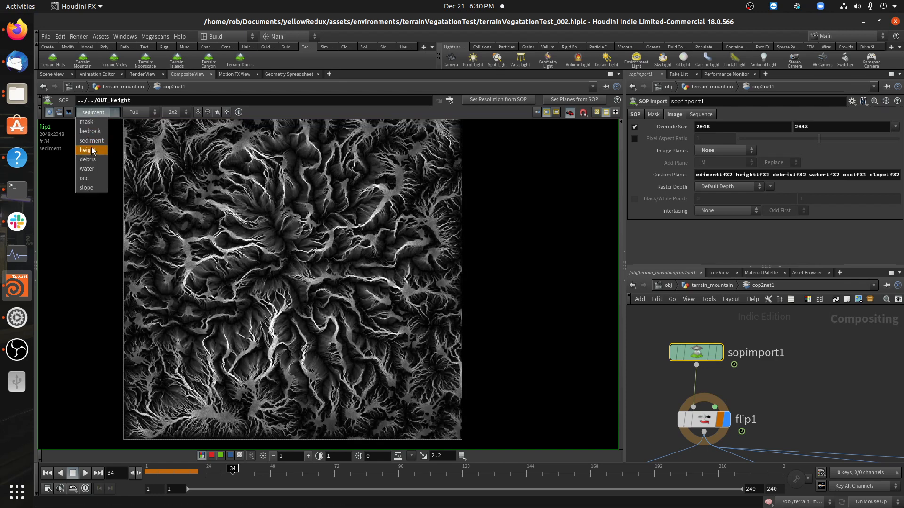
left_click(88, 149)
left_click(98, 116)
left_click(95, 158)
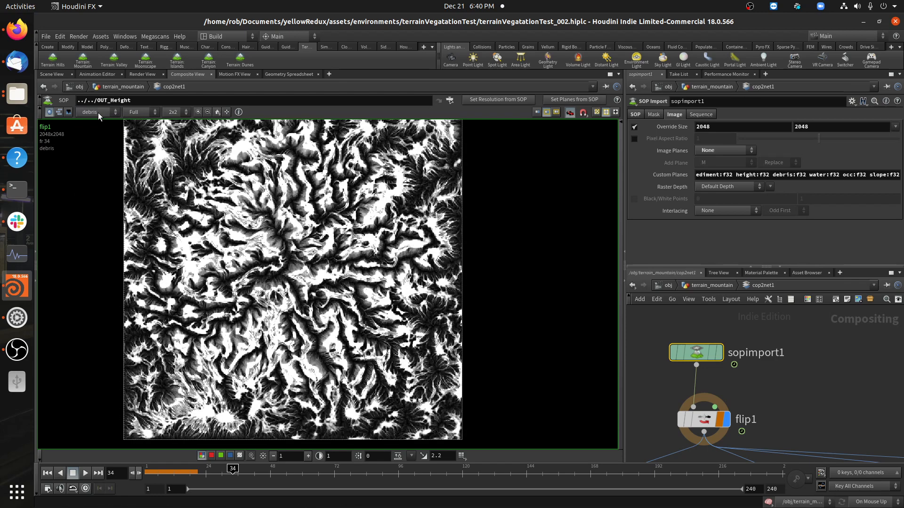
left_click(98, 112)
left_click(94, 169)
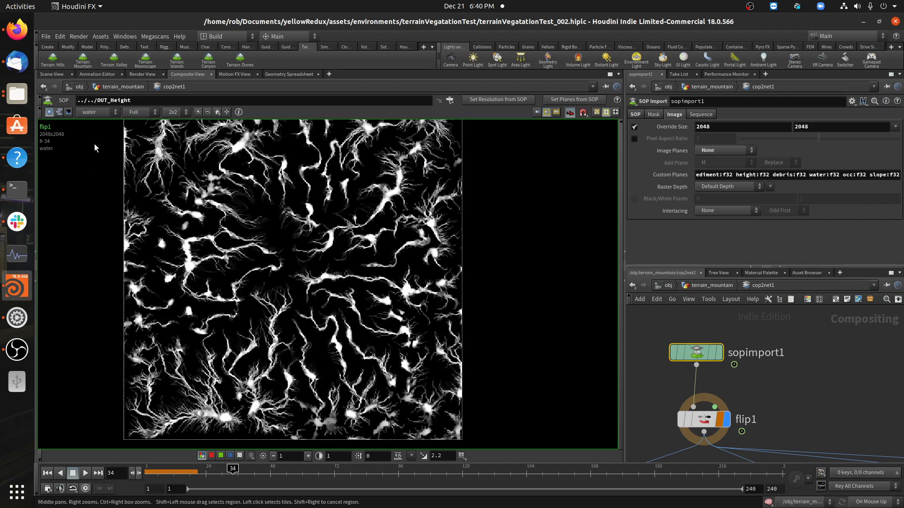
left_click(94, 112)
left_click(92, 178)
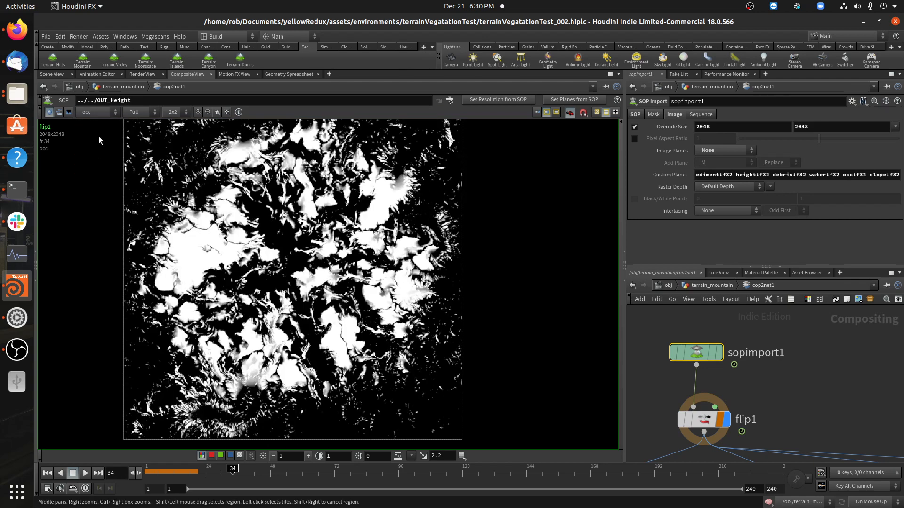
Preview the slope plane of flip1 in the Composite View, then switch back to the mask plane.
left_click(97, 112)
left_click(96, 187)
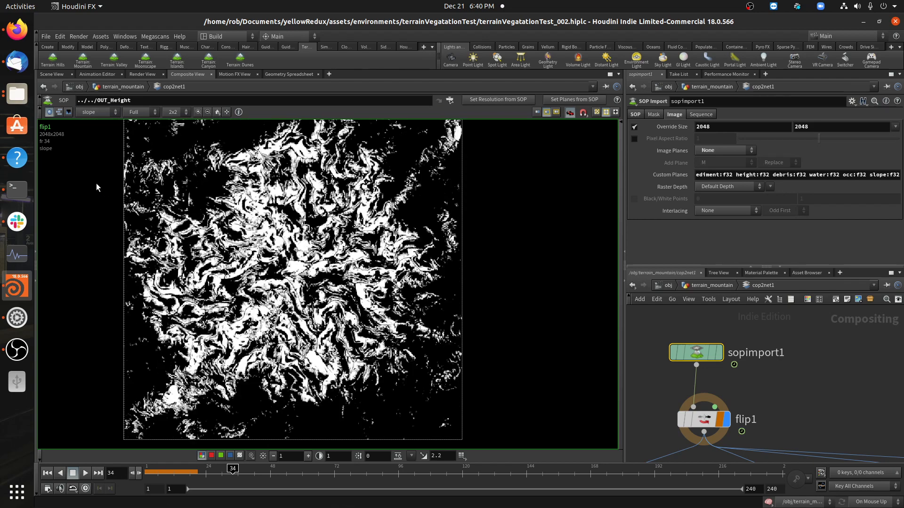
left_click(92, 112)
left_click(90, 122)
Show the settings of the debrisMask output node and locate ROP File Output among the Export nodes without adding one.
scroll(662, 405, "down", 4)
middle_click_drag(661, 404, 702, 347)
scroll(712, 385, "up", 2)
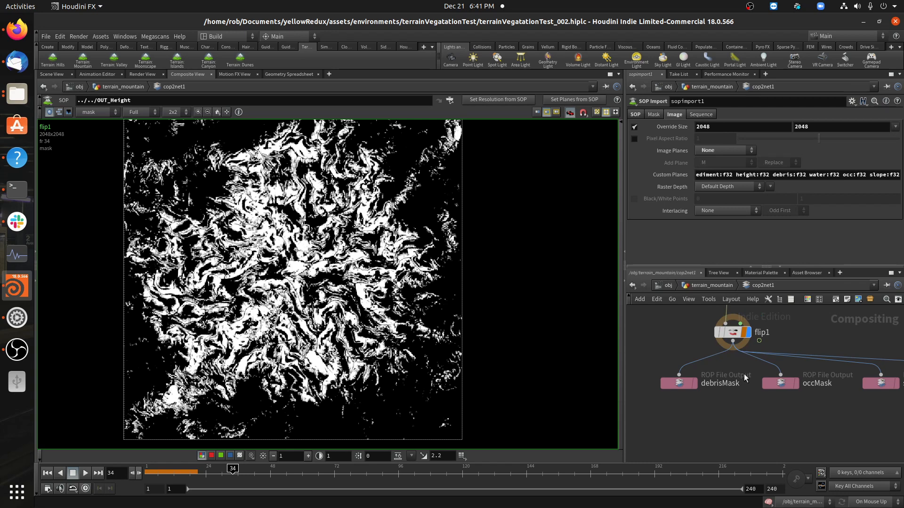
scroll(739, 411, "down", 3)
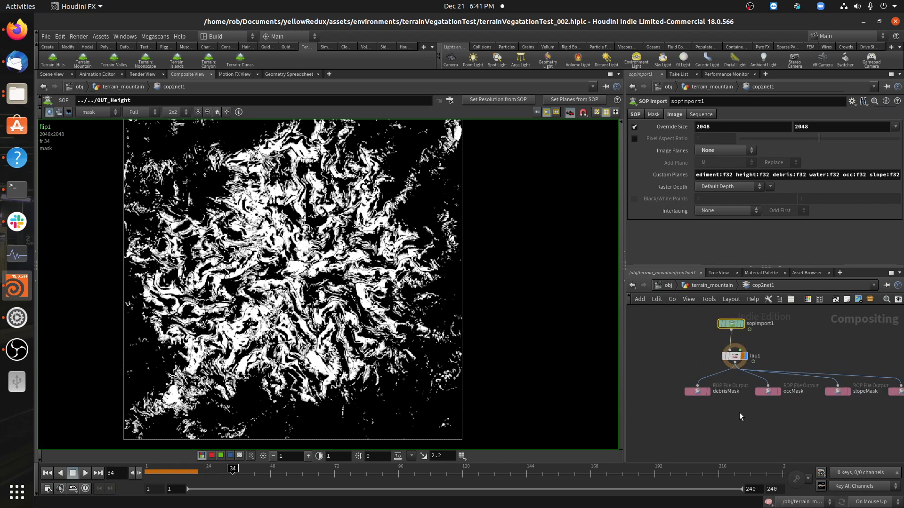
middle_click_drag(755, 413, 729, 407)
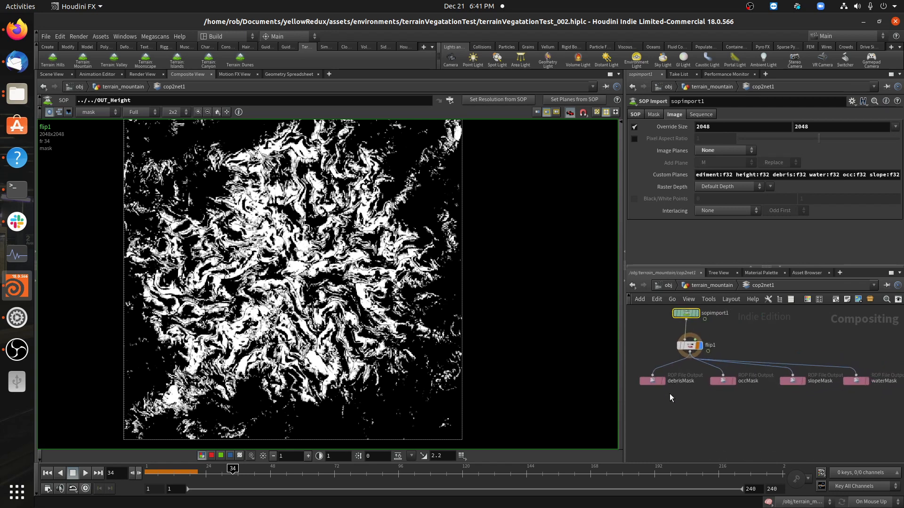
left_click(658, 382)
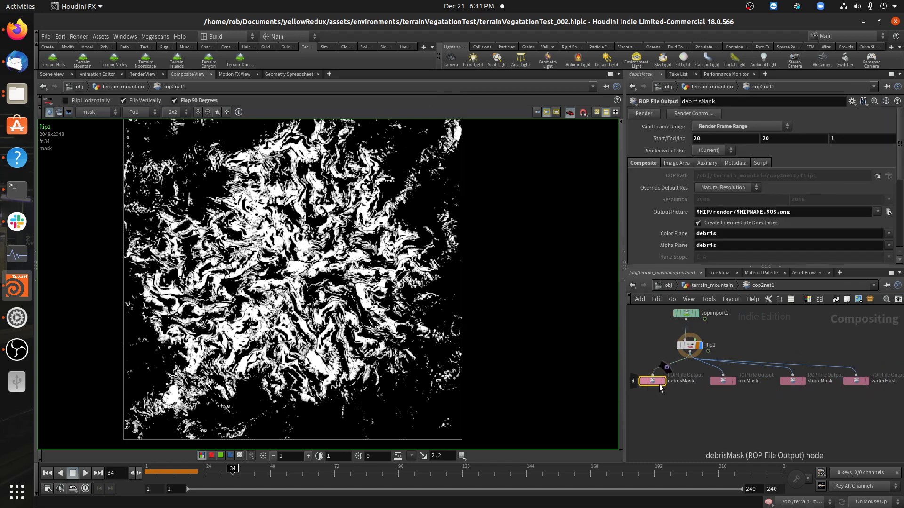
key("Tab")
mouse_move(691, 355)
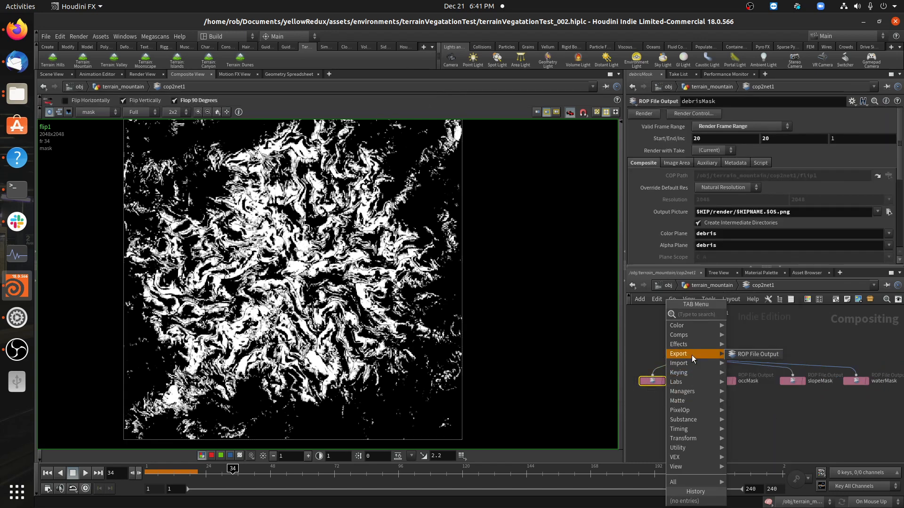
left_click(648, 334)
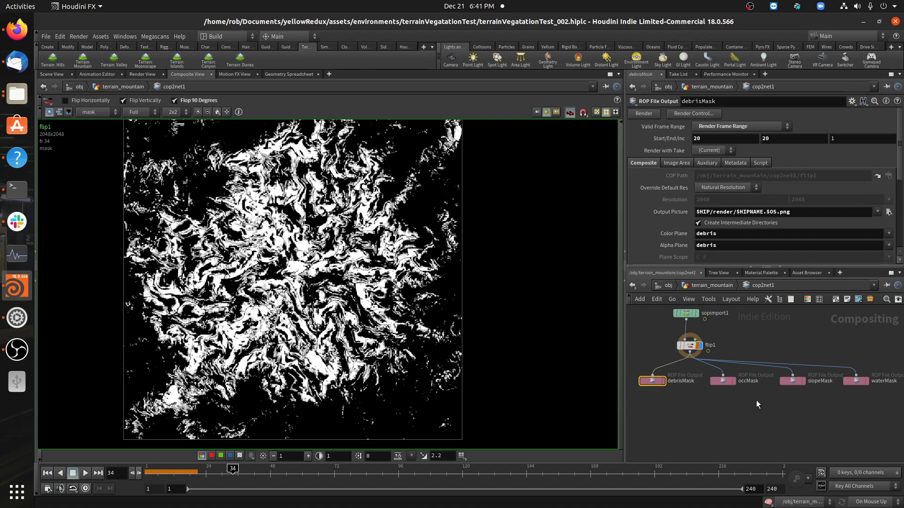
Review the output format choices and the available Color Plane choices of debrisMask, leaving both settings as they are.
scroll(721, 391, "up", 2)
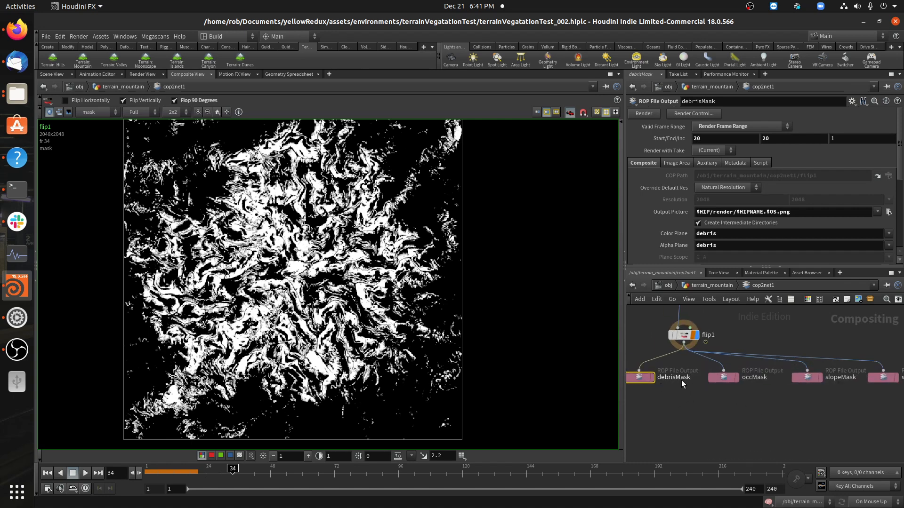
scroll(763, 394, "down", 2)
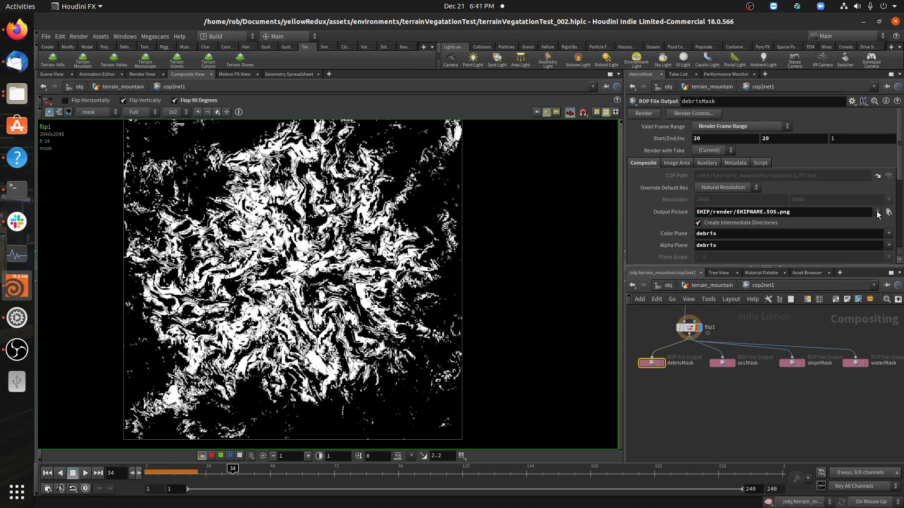
left_click(877, 211)
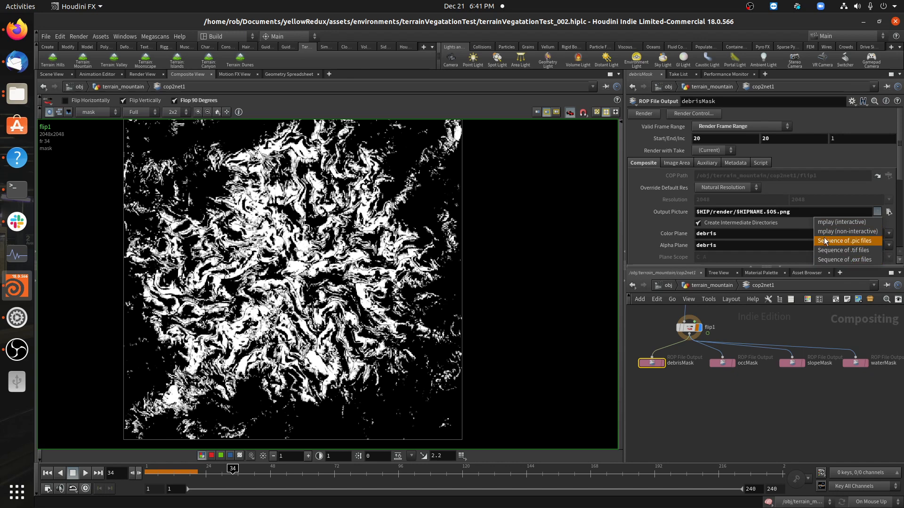
left_click(662, 249)
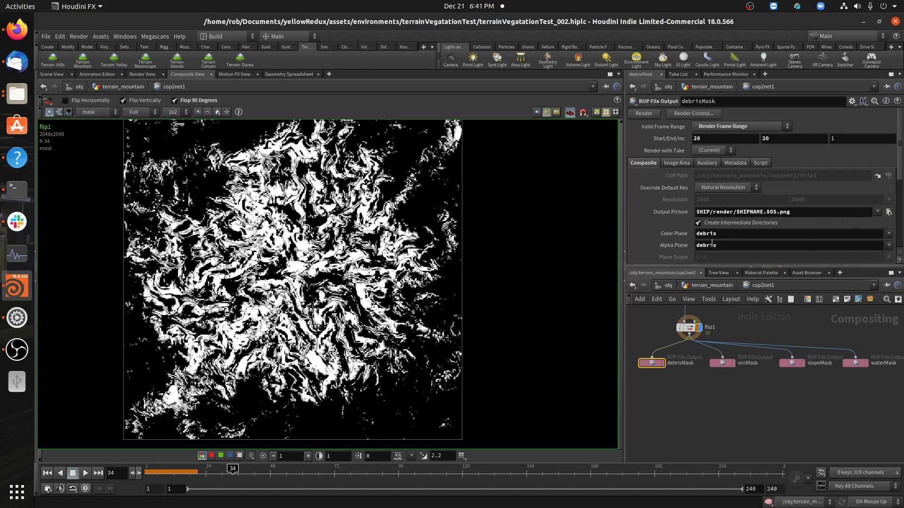
left_click(888, 233)
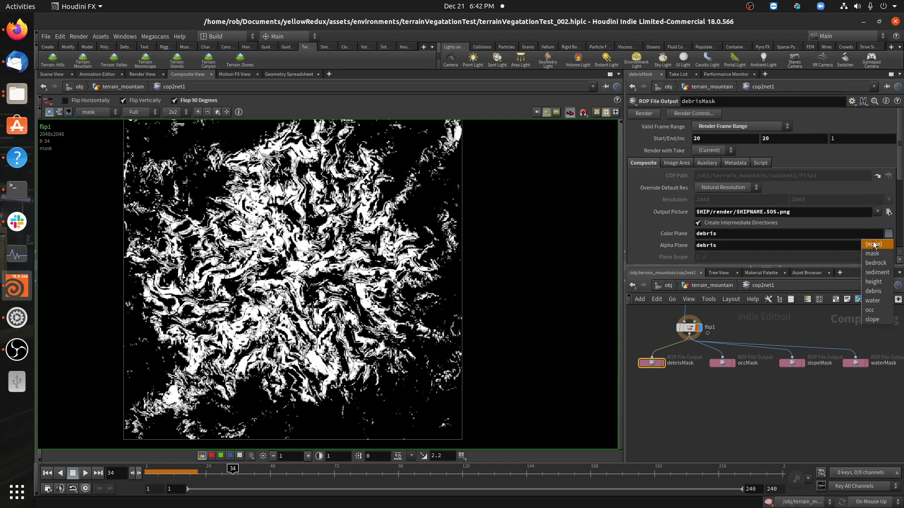
left_click(755, 391)
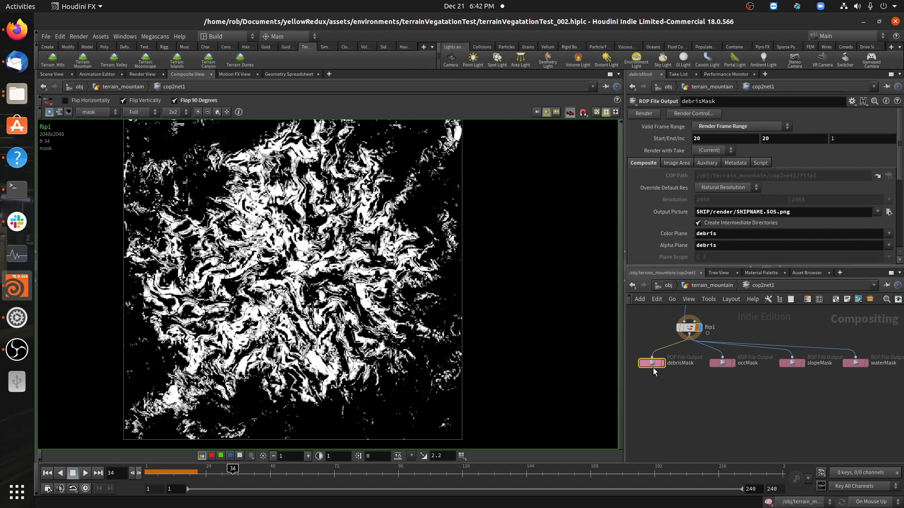
Return from cop2net1 to the terrain_mountain network and show the terrain in the Scene View.
scroll(837, 382, "down", 3)
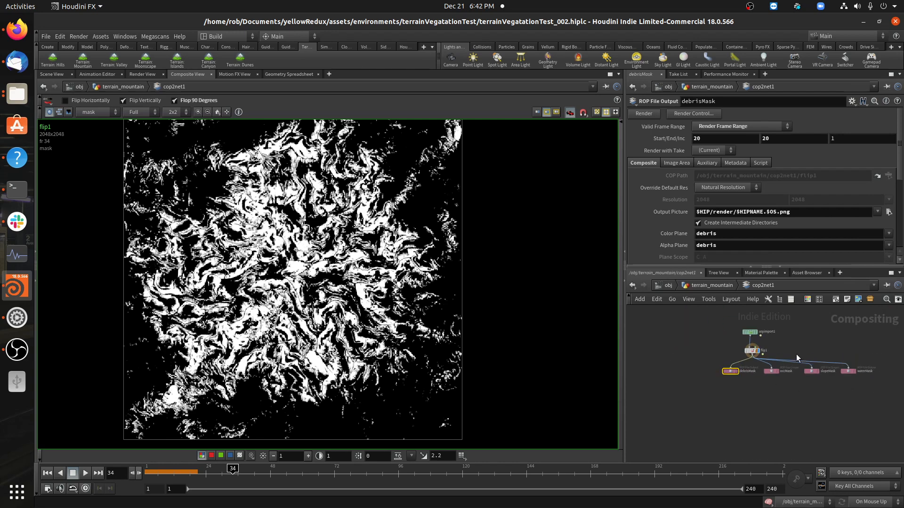
left_click(703, 285)
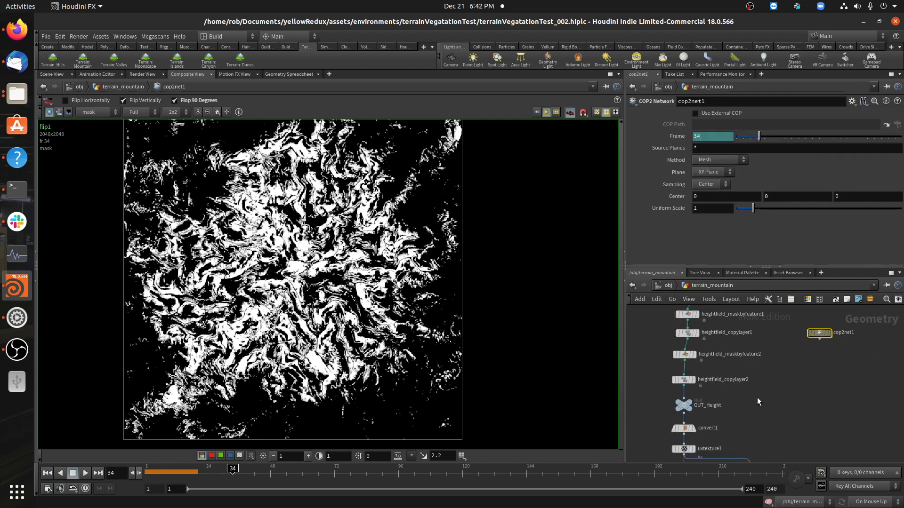
scroll(757, 397, "down", 3)
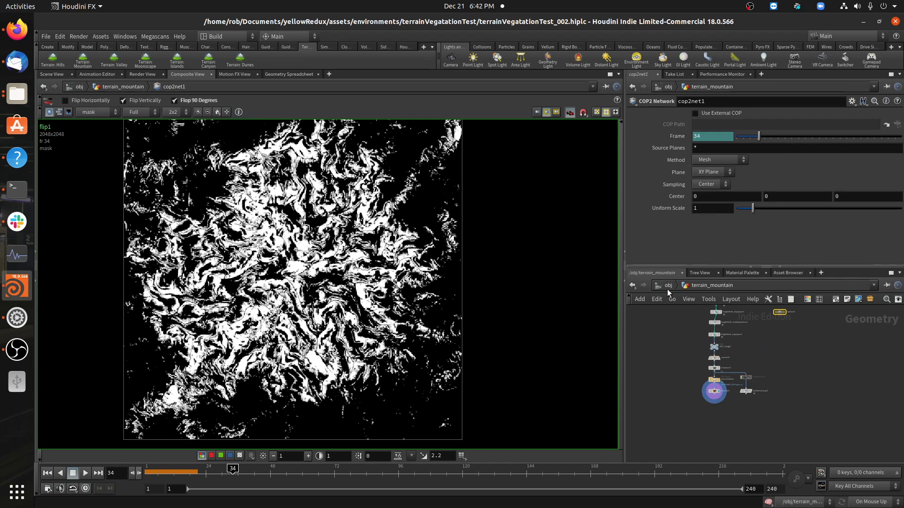
left_click(51, 74)
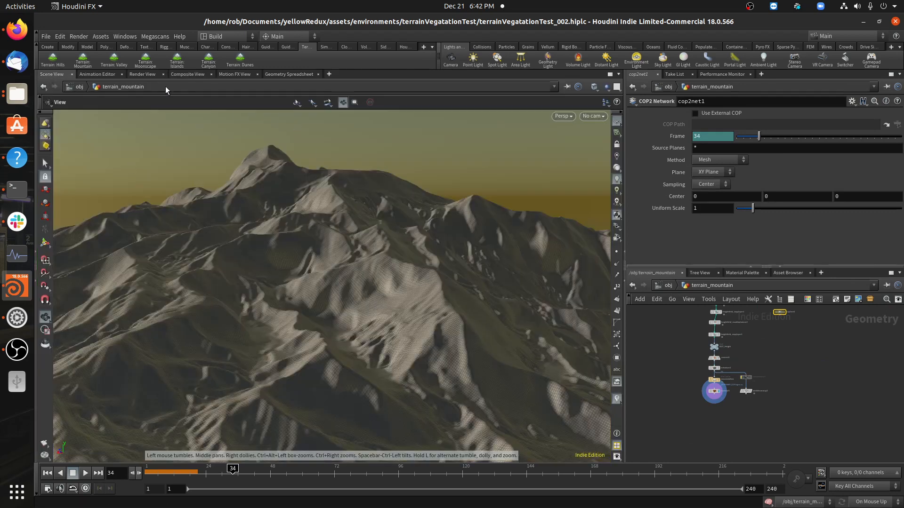
left_click(142, 74)
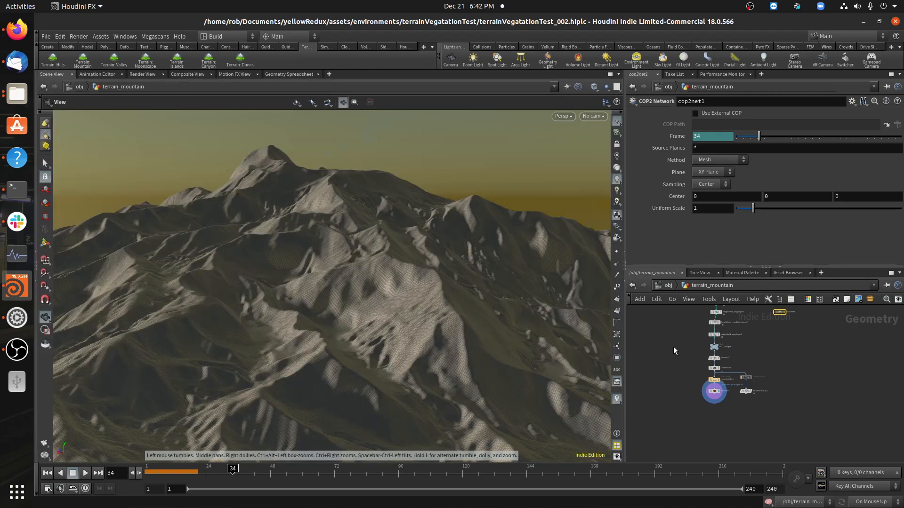
Go up to the object level, switch to the mat network and bring the Icelandic_Cracked_Rock material into view.
middle_click_drag(673, 347, 674, 391)
scroll(687, 389, "down", 3)
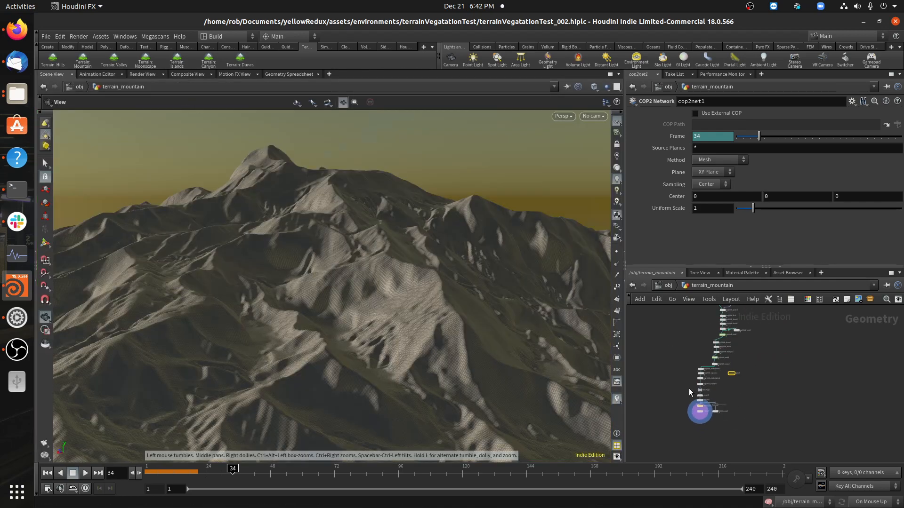
scroll(747, 373, "up", 3)
left_click(663, 285)
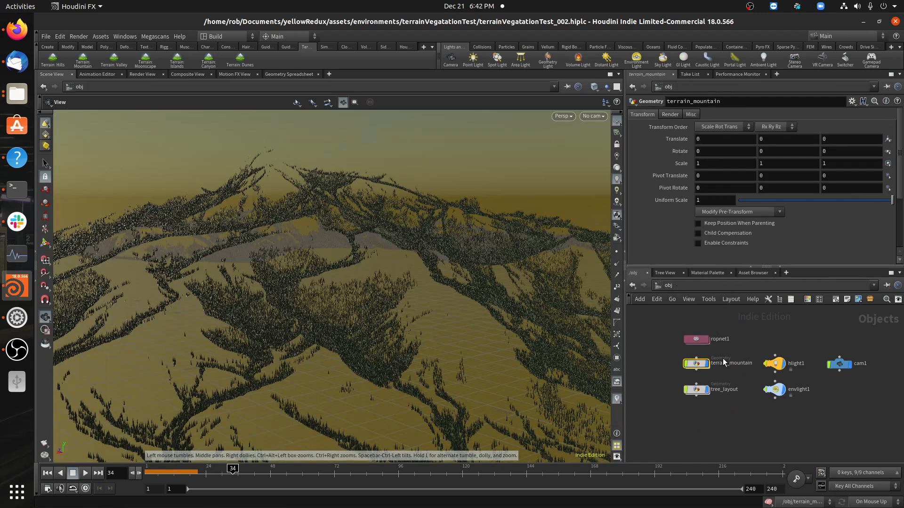
left_click(668, 286)
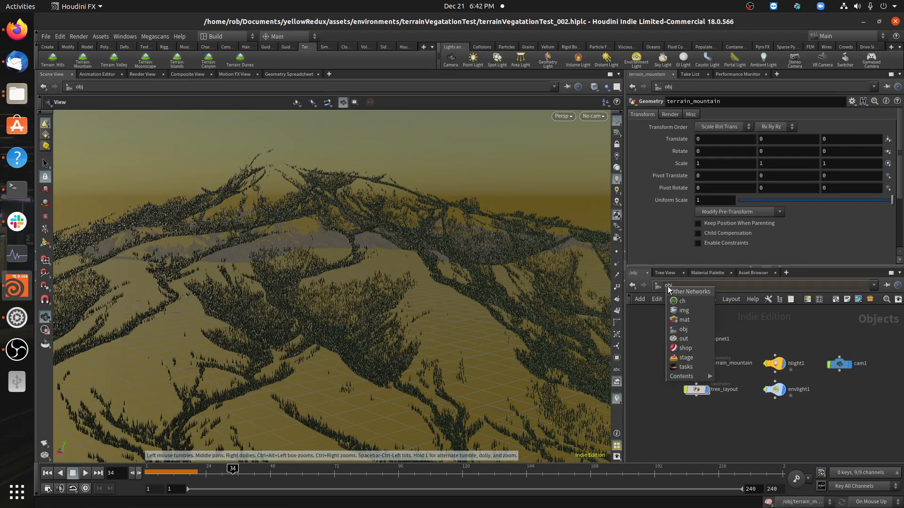
left_click(681, 321)
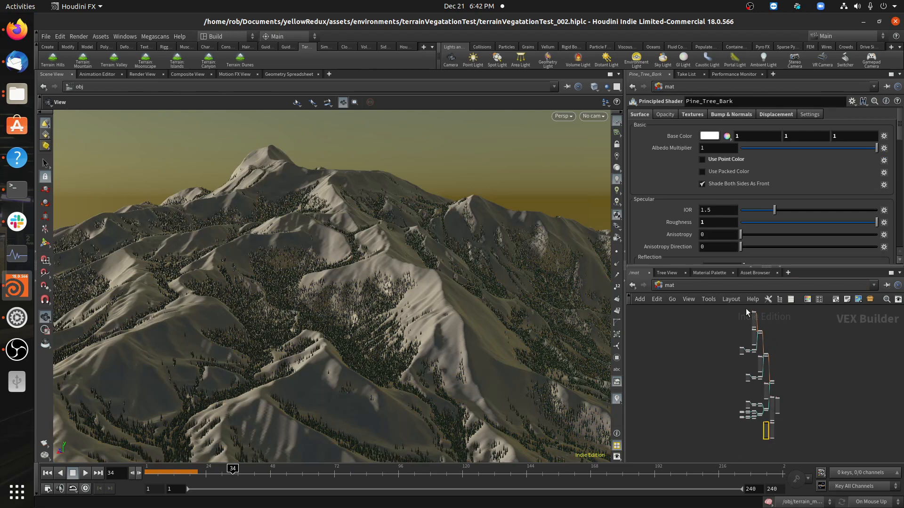
scroll(766, 317, "up", 5)
scroll(699, 358, "up", 3)
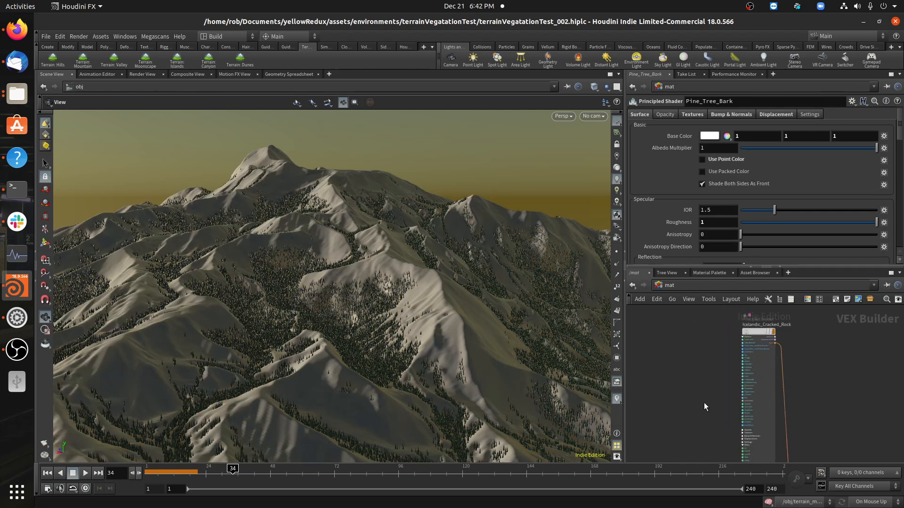
Reduce Houdini to a floating window and minimize the browser, Slack, mail and front file manager windows behind it.
left_click_drag(122, 22, 177, 42)
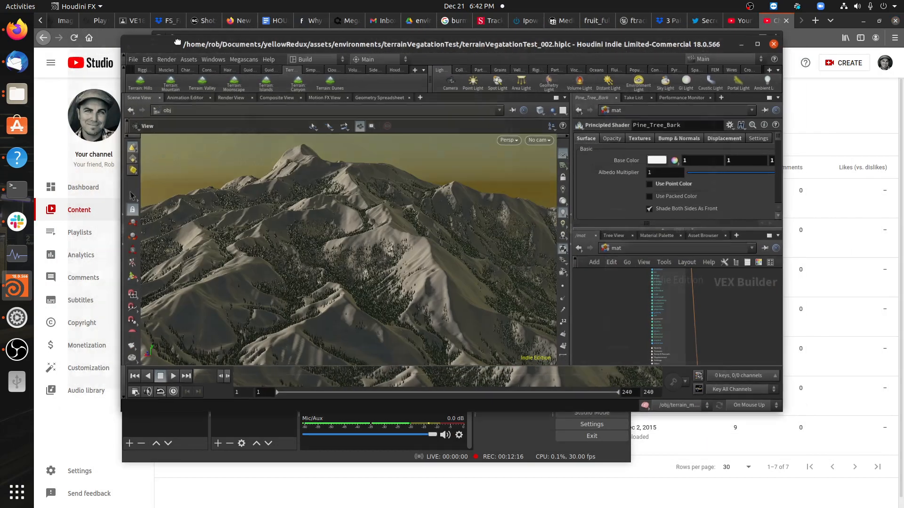
left_click(863, 21)
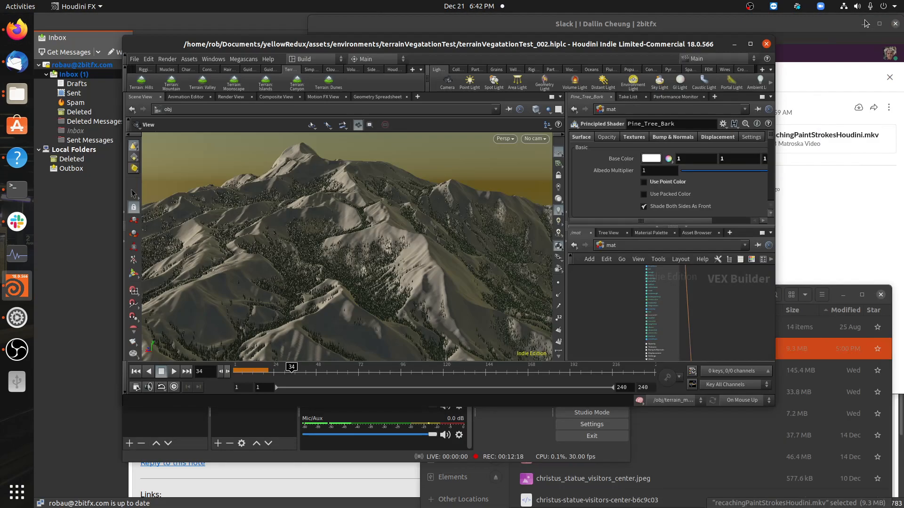
left_click(864, 22)
left_click(864, 24)
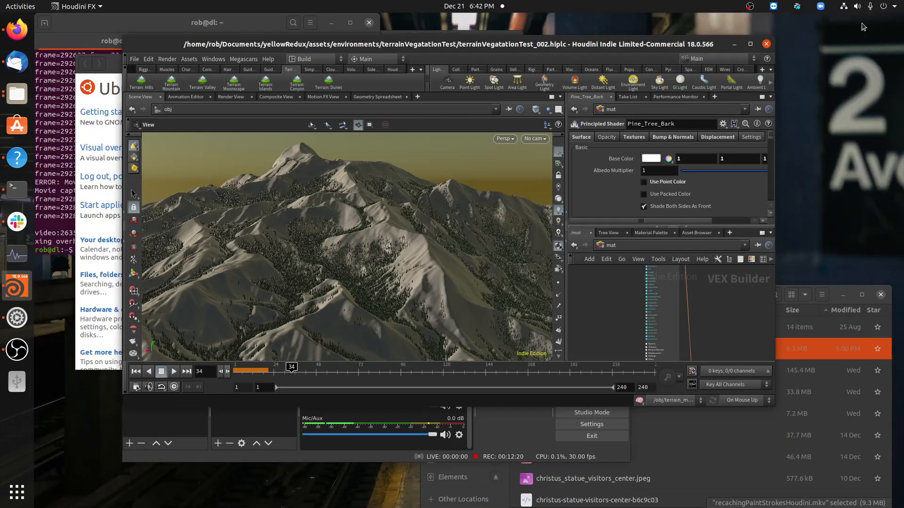
left_click(843, 295)
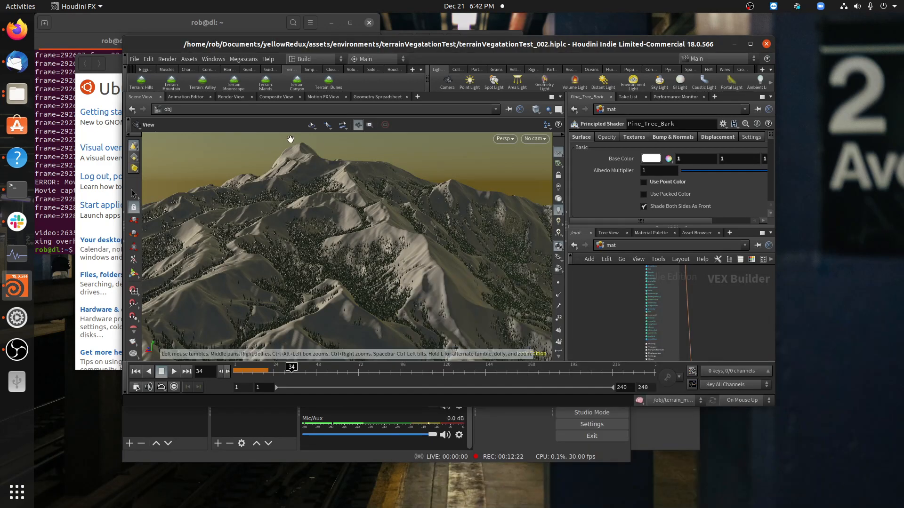
Minimize the Ubuntu Desktop Guide, terminal, terrainVegatationTest folder and Settings windows to clear the desktop.
left_click(104, 69)
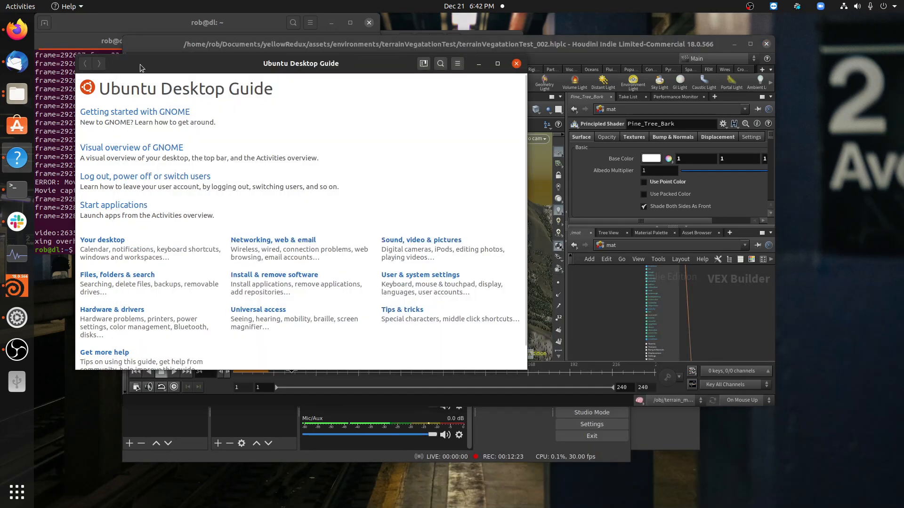
left_click(480, 61)
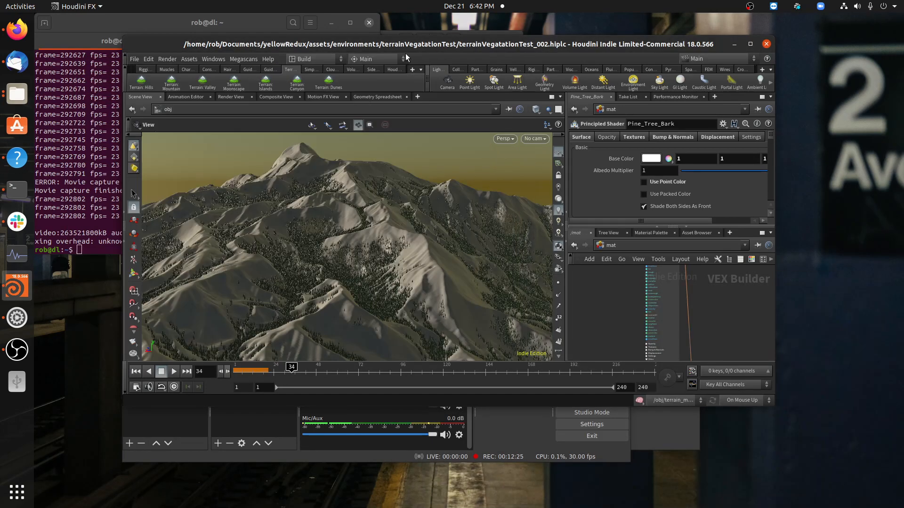
left_click(331, 22)
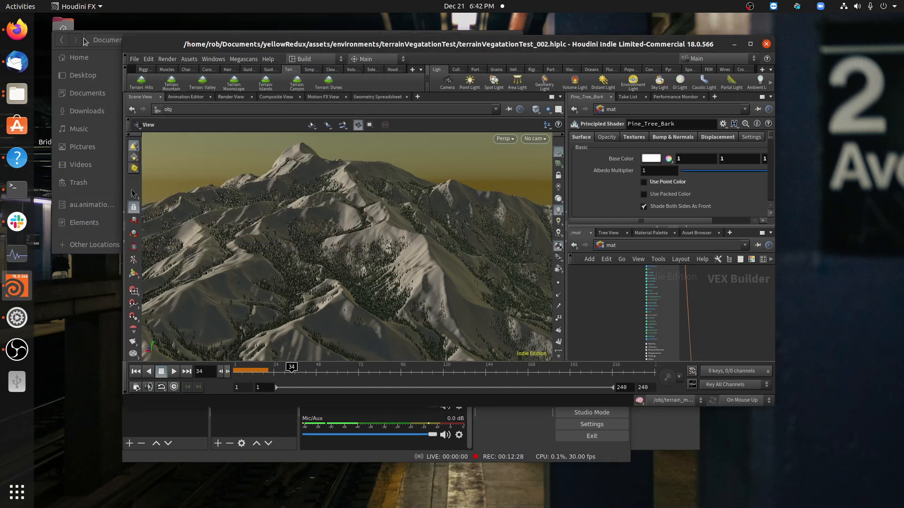
left_click_drag(400, 44, 426, 103)
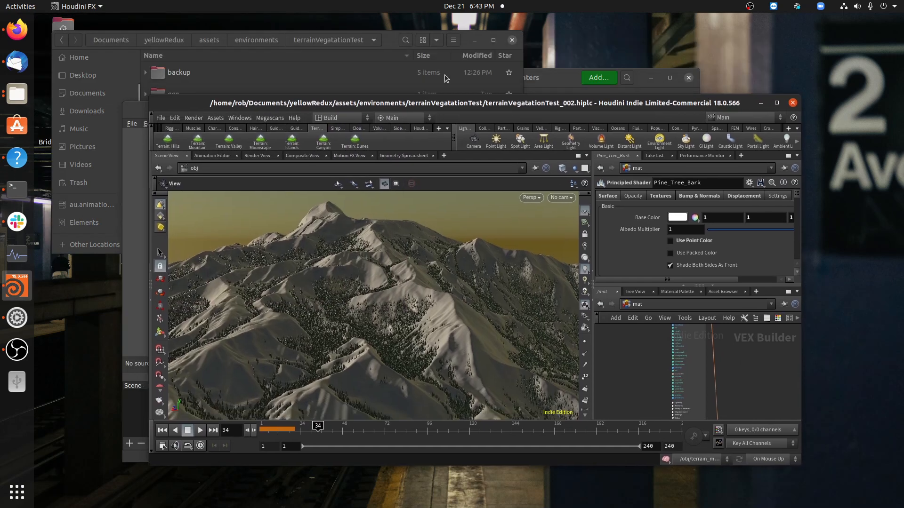
left_click(474, 41)
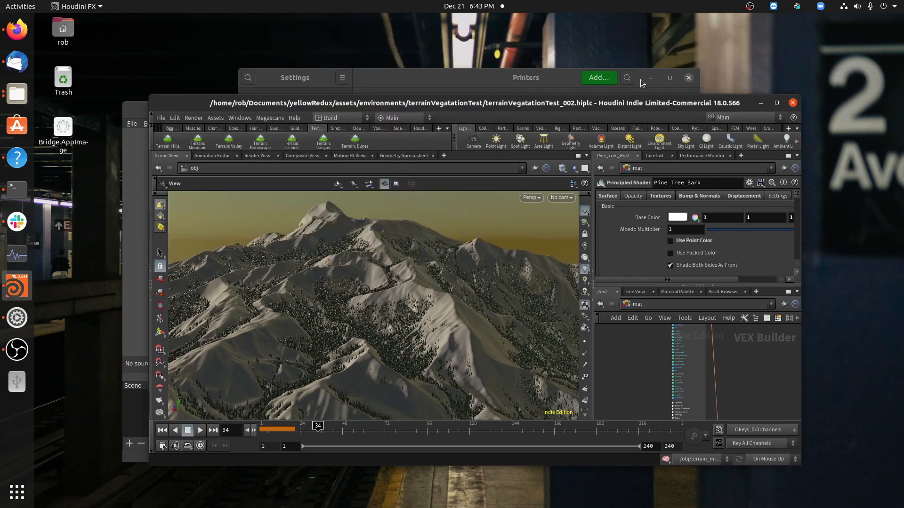
left_click(652, 78)
Move the Houdini window aside and launch Quixel Bridge from Bridge.AppImage on the desktop.
left_click_drag(372, 103, 453, 63)
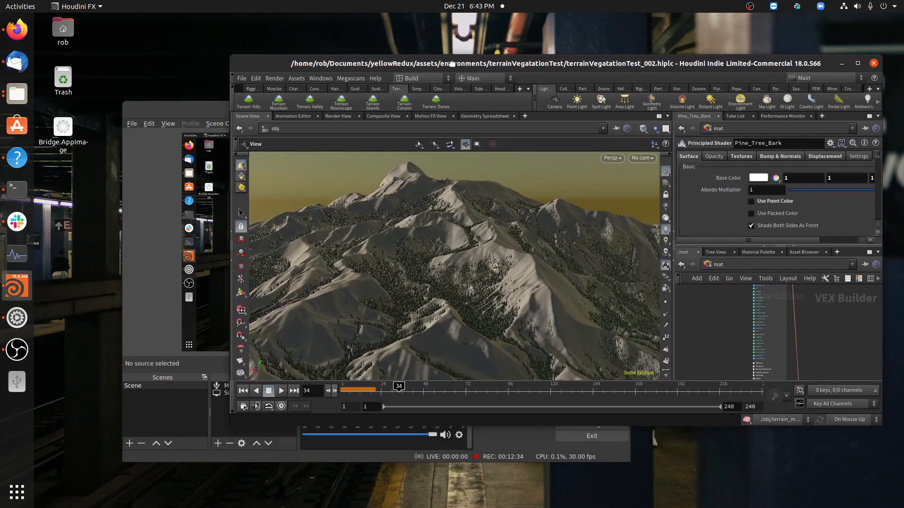
left_click(60, 128)
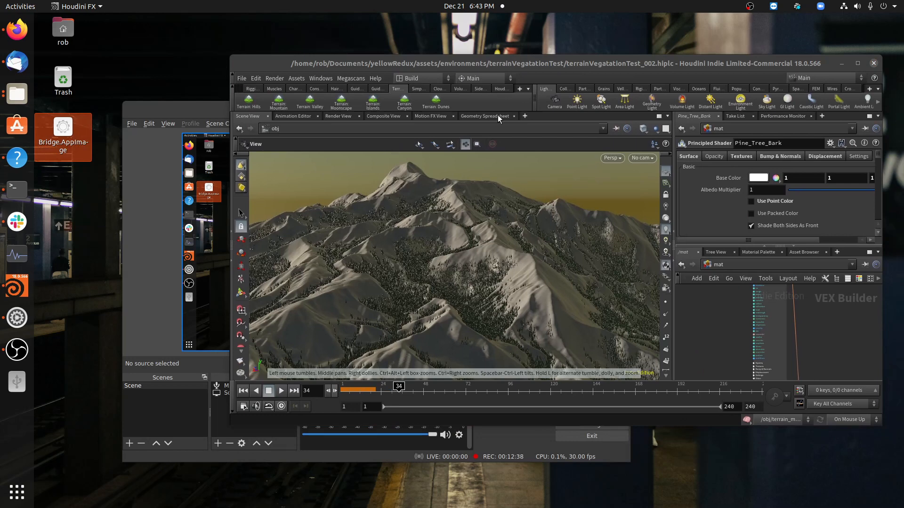
left_click(522, 278)
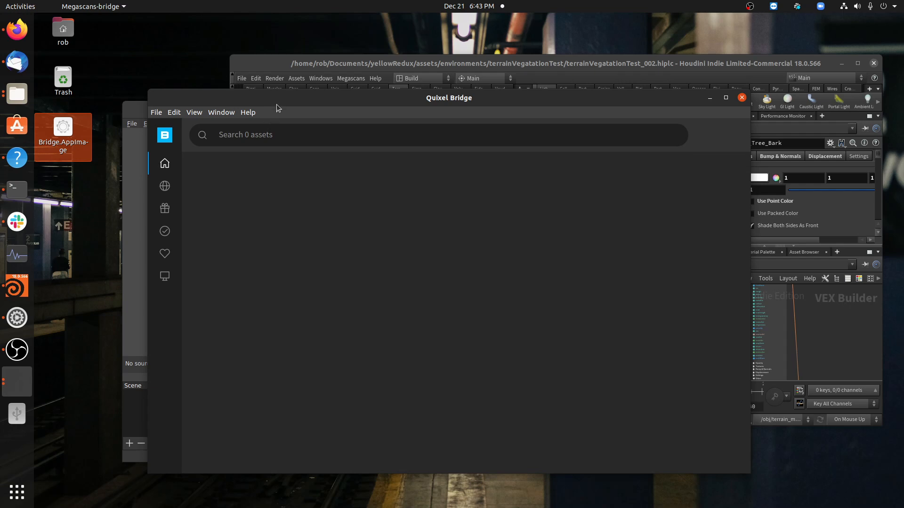
Move the Quixel Bridge window aside and browse its Surfaces library down to the Cliff category under Rock.
left_click_drag(276, 104, 222, 55)
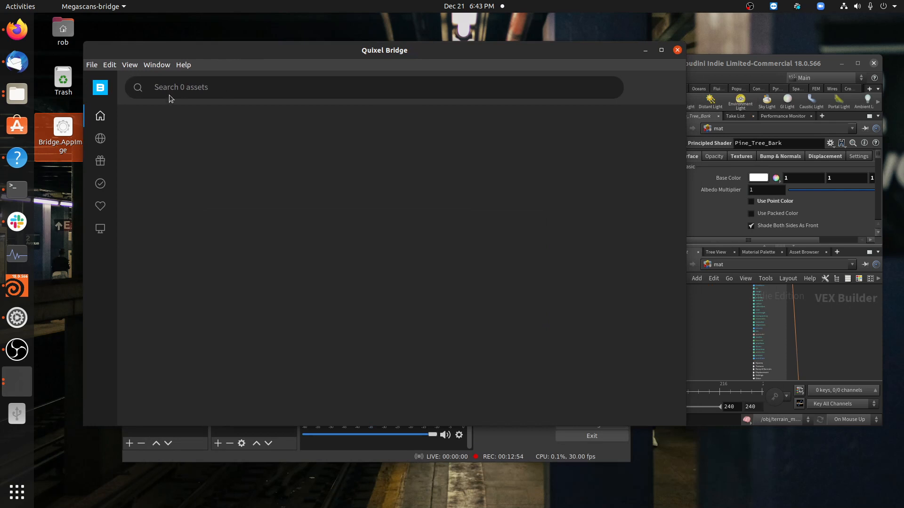
mouse_move(152, 54)
left_mouse_down()
mouse_move(223, 41)
mouse_move(152, 54)
left_mouse_up()
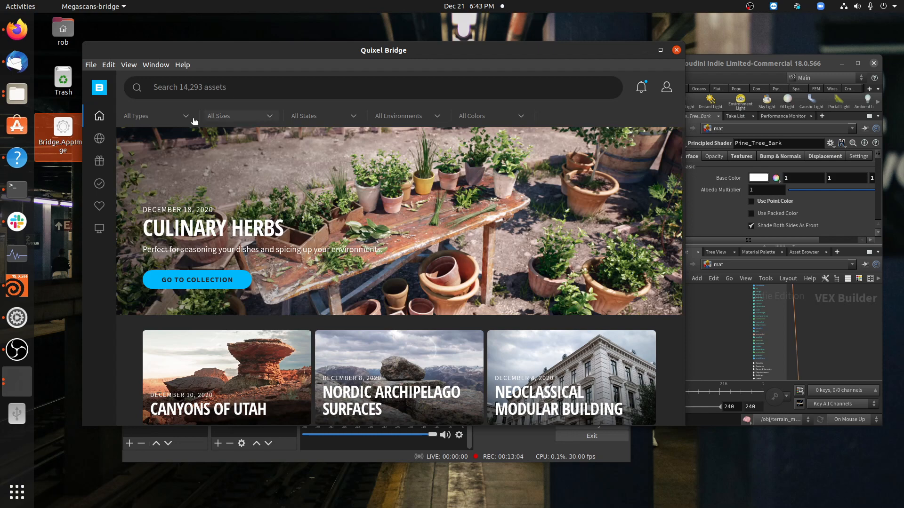
mouse_move(98, 138)
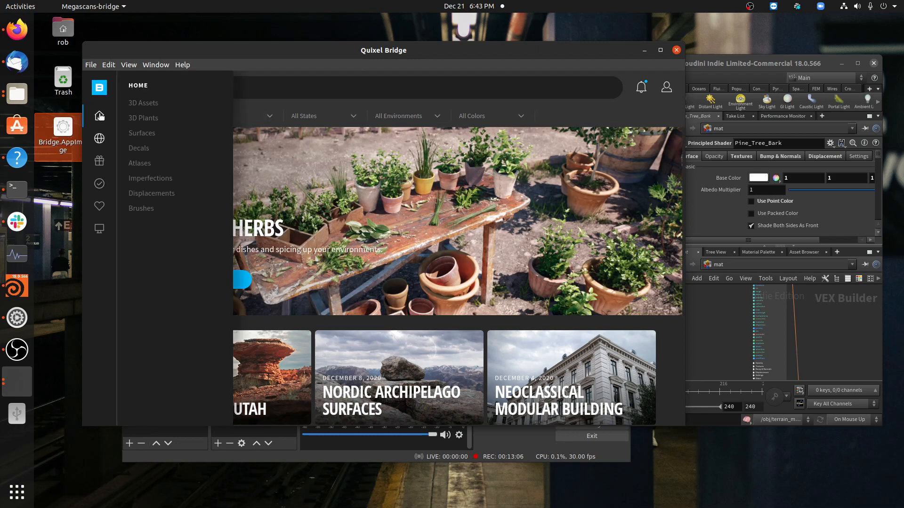
left_click(145, 134)
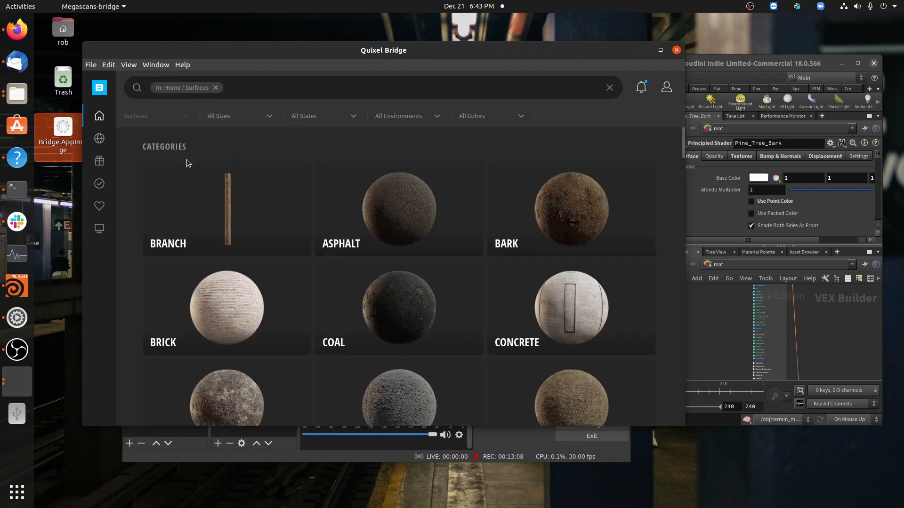
scroll(501, 288, "down", 7)
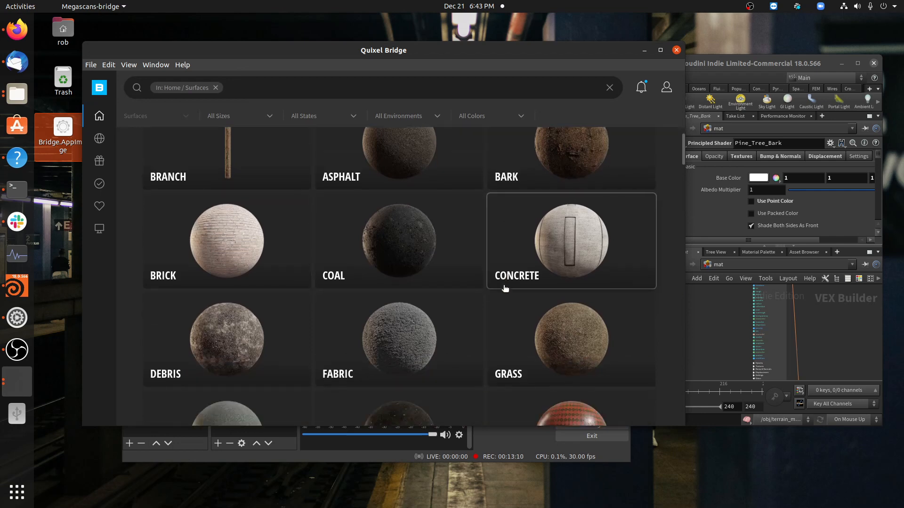
scroll(500, 288, "down", 3)
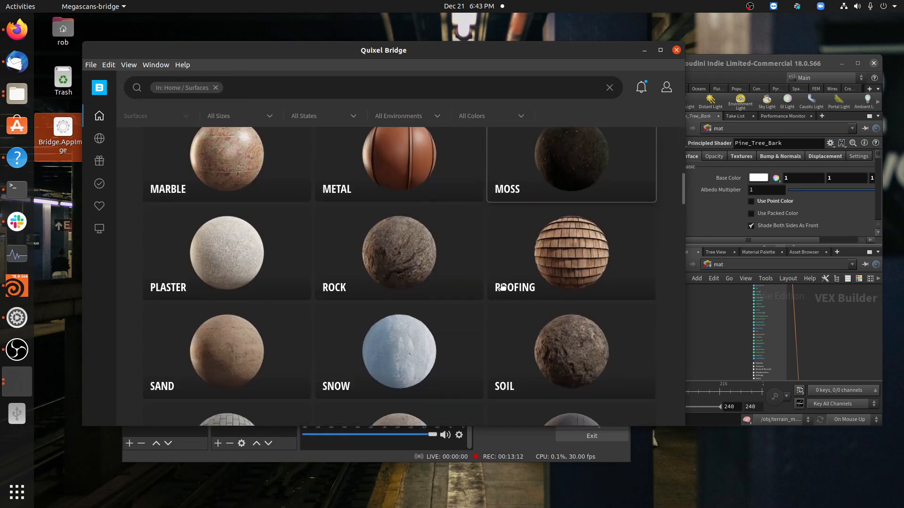
left_click(407, 271)
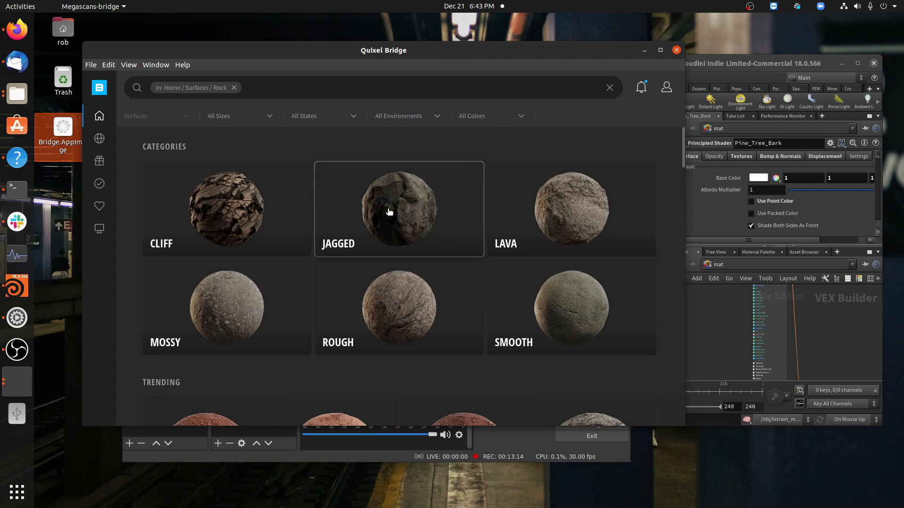
left_click(254, 214)
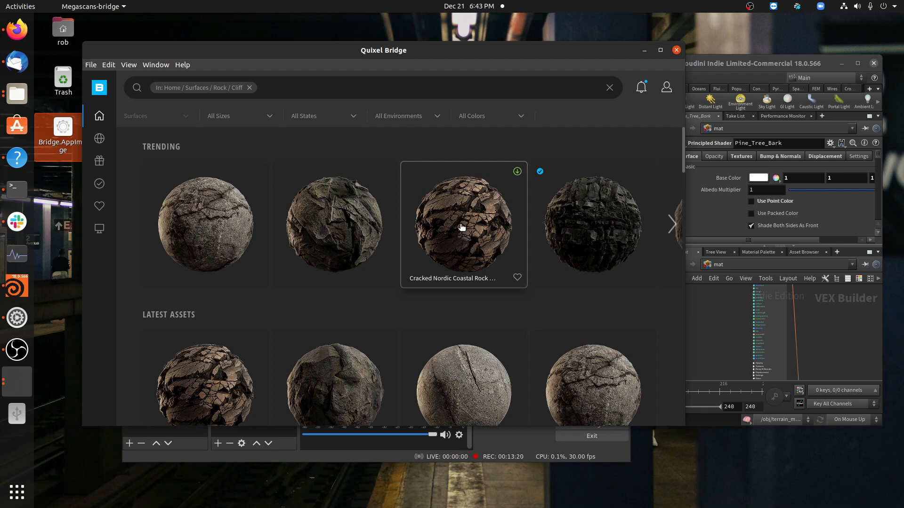
scroll(461, 230, "down", 2)
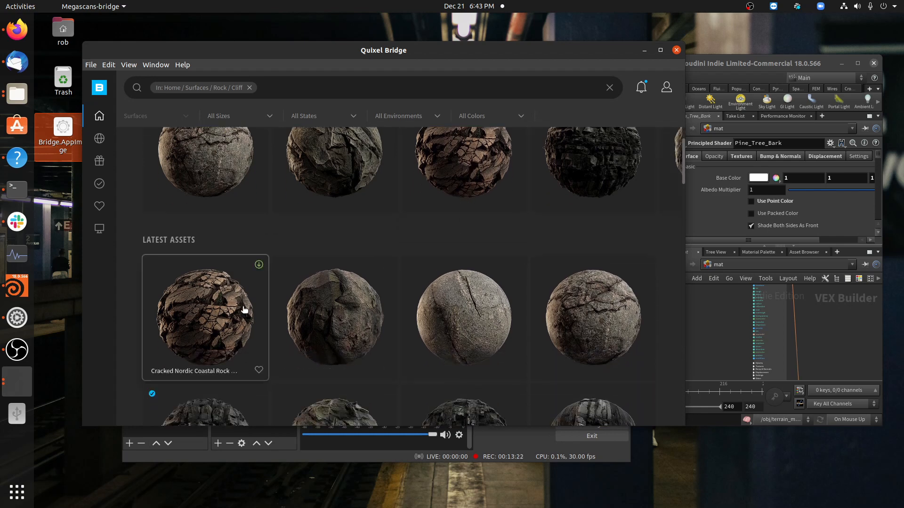
scroll(497, 318, "down", 3)
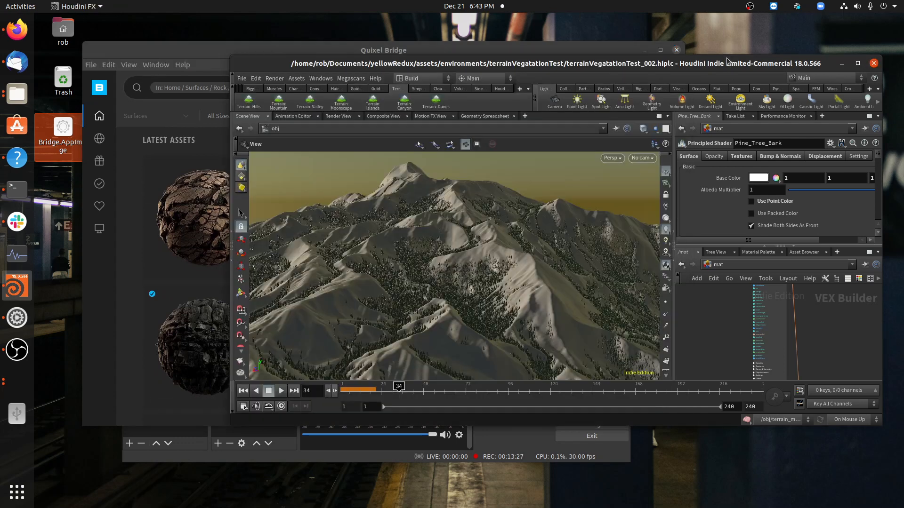
Switch back to Houdini, look over the snowy mountain terrain and maximize the window.
left_click(728, 61)
scroll(440, 249, "down", 2)
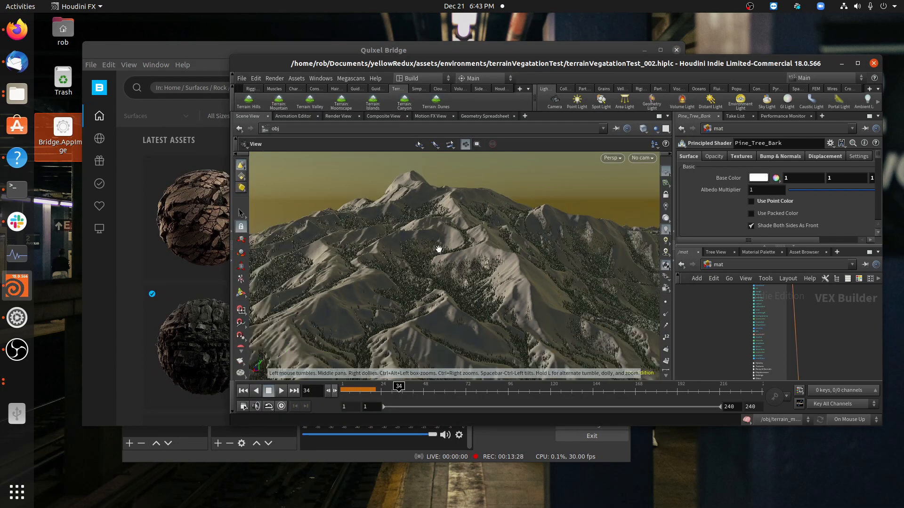
scroll(465, 224, "up", 3)
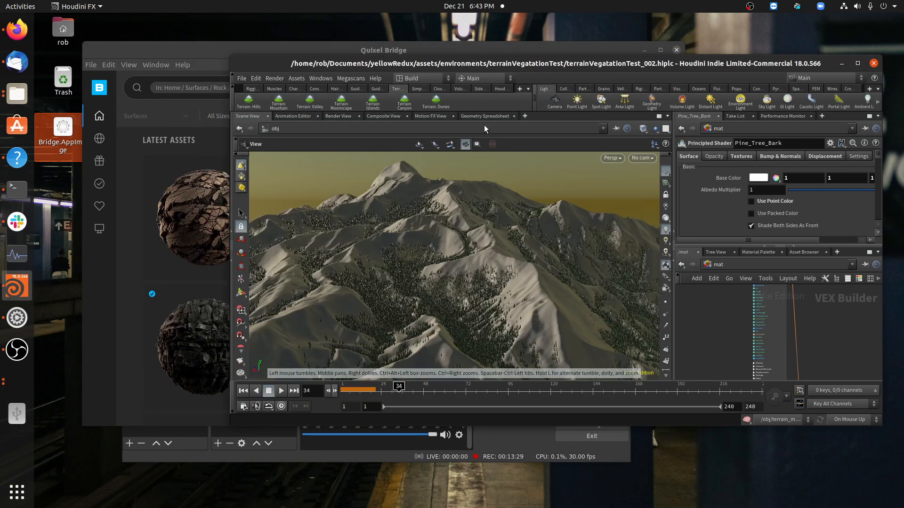
left_click(857, 63)
scroll(721, 362, "up", 2)
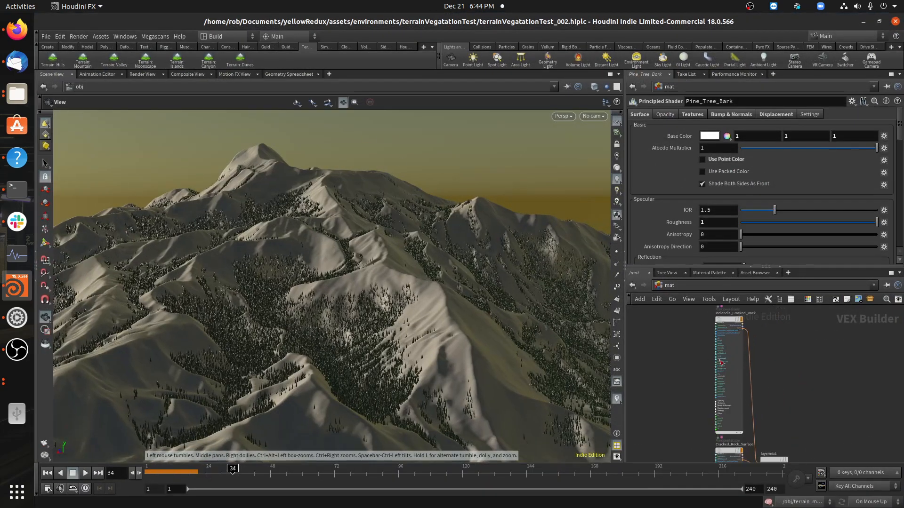
Examine the layered materials in the mat network from Icelandic_Cracked_Rock down to Windswept_Snowy_Stones_2x2_M.
scroll(726, 322, "up", 2)
middle_click_drag(677, 398, 664, 274)
scroll(666, 331, "down", 2)
middle_click_drag(679, 423, 630, 329)
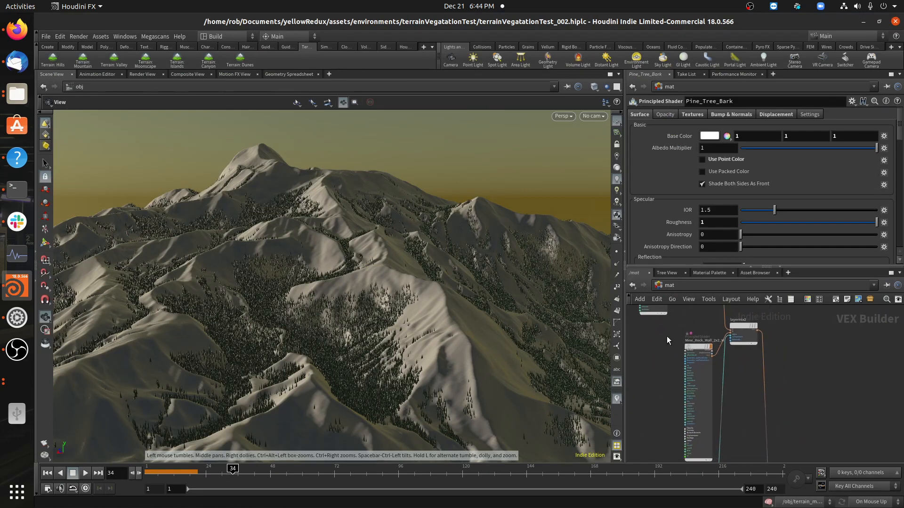
scroll(666, 337, "up", 3)
scroll(640, 387, "down", 3)
middle_click_drag(653, 388, 679, 272)
scroll(733, 406, "up", 4)
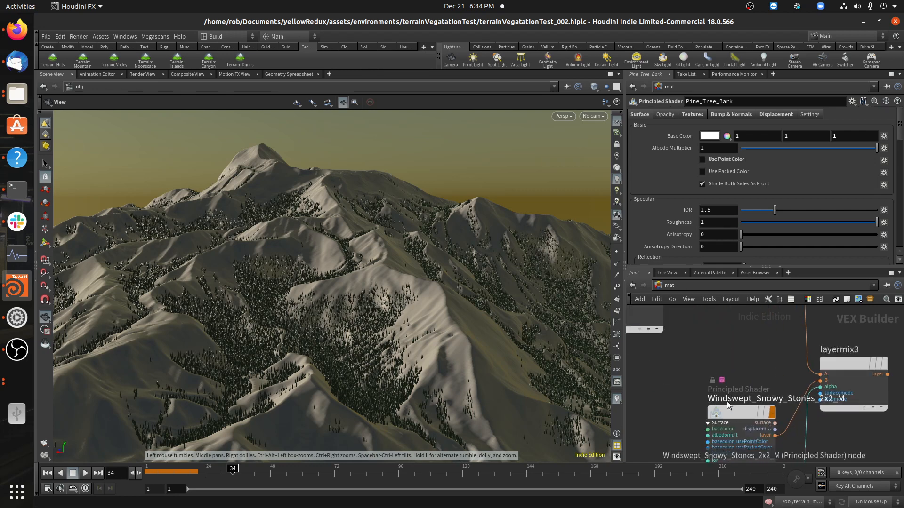
scroll(757, 400, "down", 6)
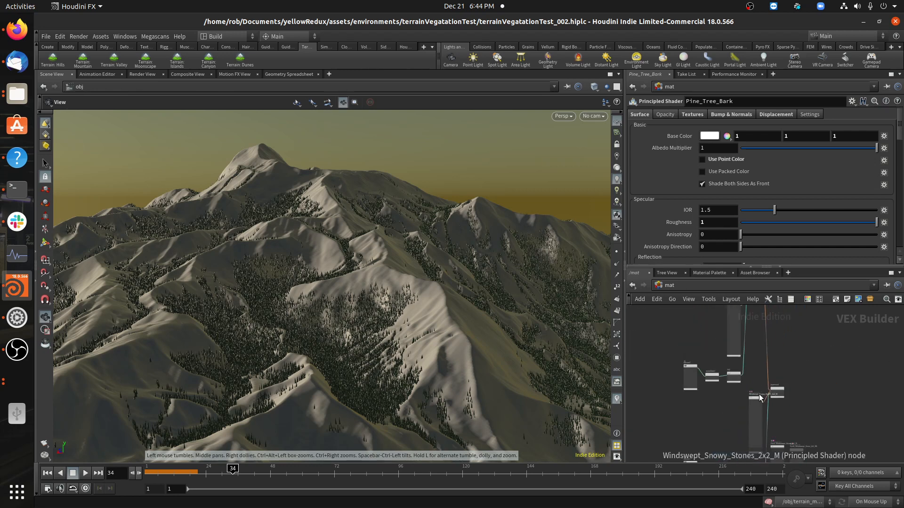
Examine the Pine_Tree_Bark, Plant_Perennials and Fresh_Windswept_Snow_2x2_M shaders farther down the mat network.
middle_click_drag(735, 405, 724, 335)
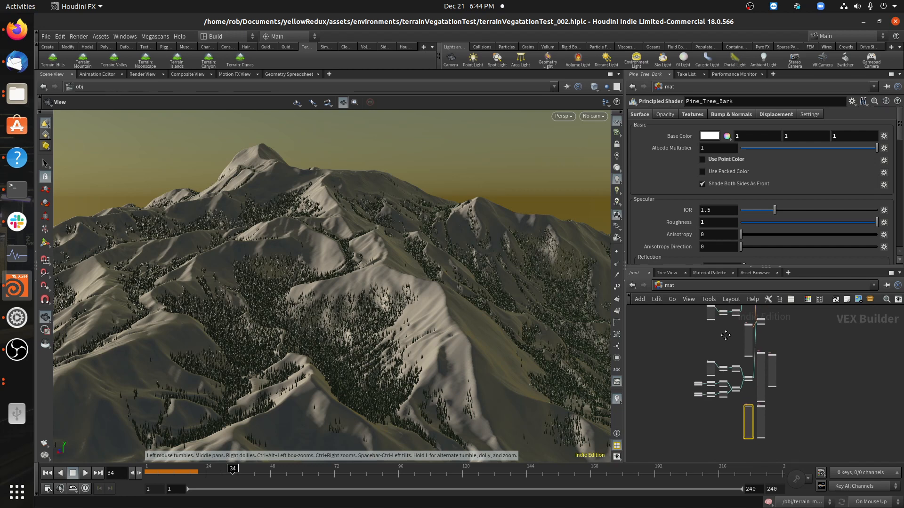
scroll(785, 412, "up", 4)
scroll(785, 412, "up", 1)
scroll(730, 392, "up", 5)
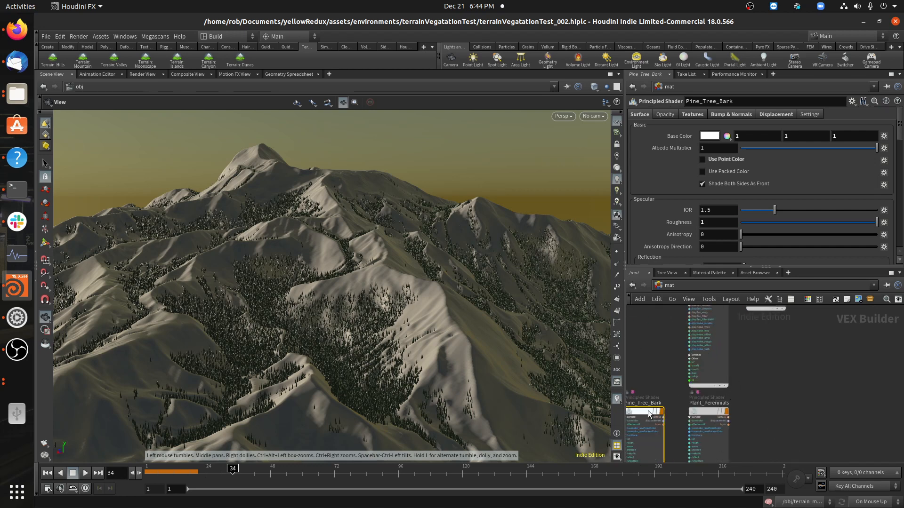
middle_click_drag(795, 395, 797, 489)
scroll(814, 426, "down", 3)
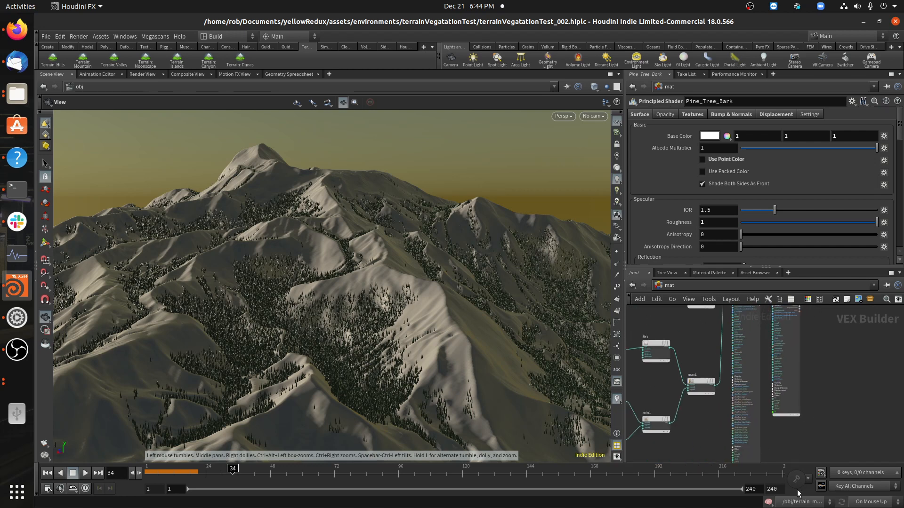
middle_click_drag(867, 345, 864, 398)
scroll(739, 339, "up", 3)
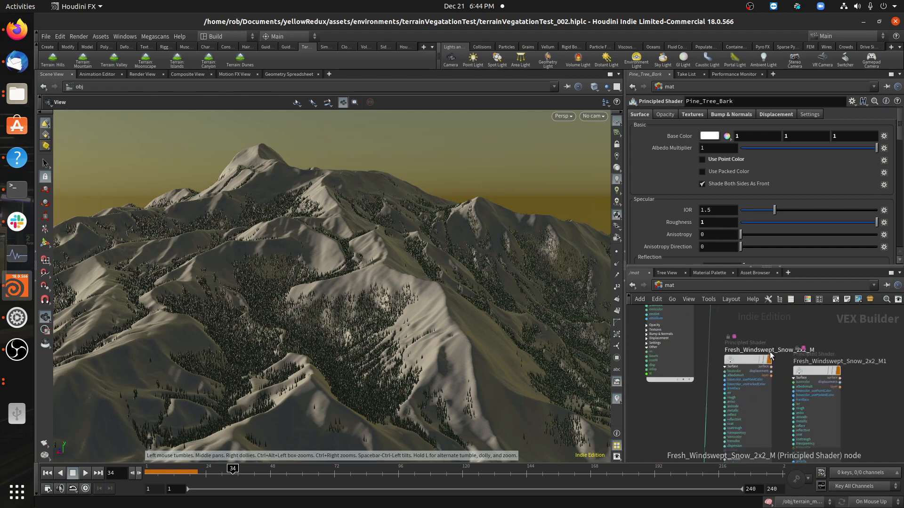
scroll(807, 326, "down", 3)
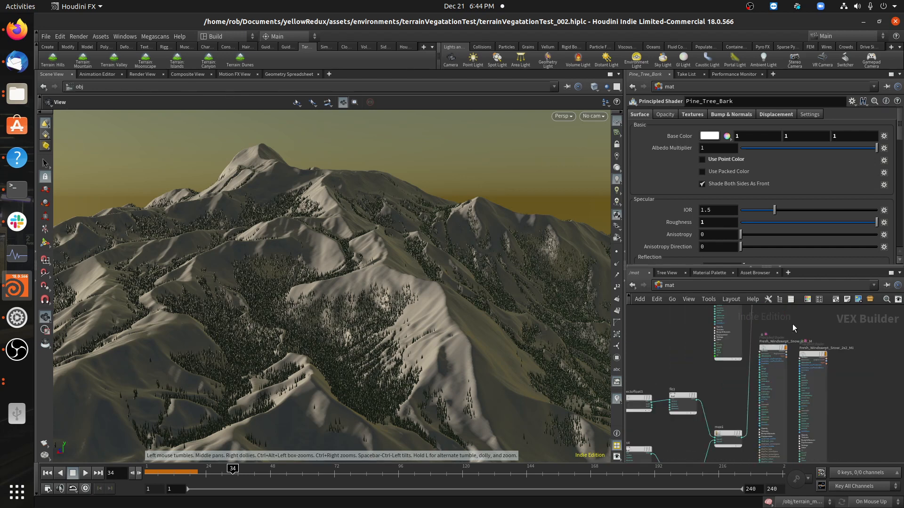
Go back up the material chain and select layermix1 beside Cracked_Rock_Surface to show its parameters.
middle_click_drag(792, 324, 811, 419)
scroll(819, 363, "down", 1)
scroll(818, 380, "down", 1)
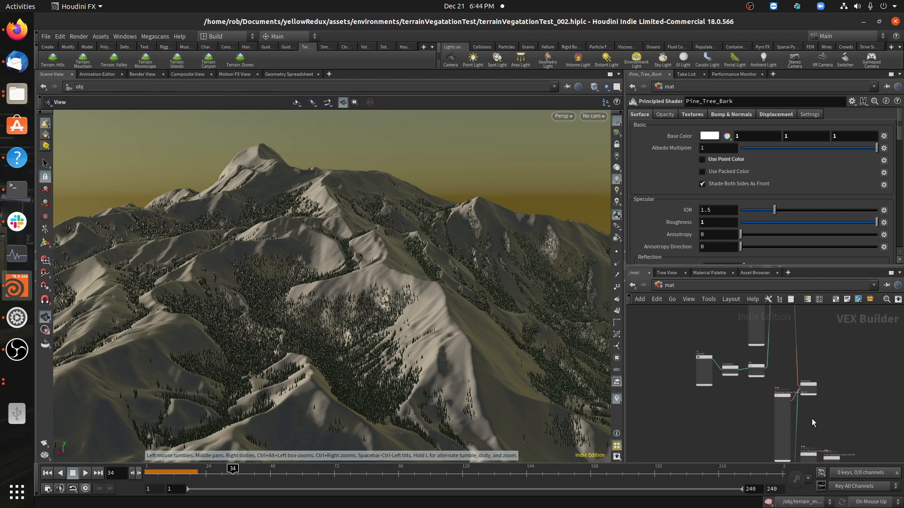
scroll(812, 419, "down", 3)
middle_click_drag(806, 341, 821, 430)
scroll(776, 349, "up", 3)
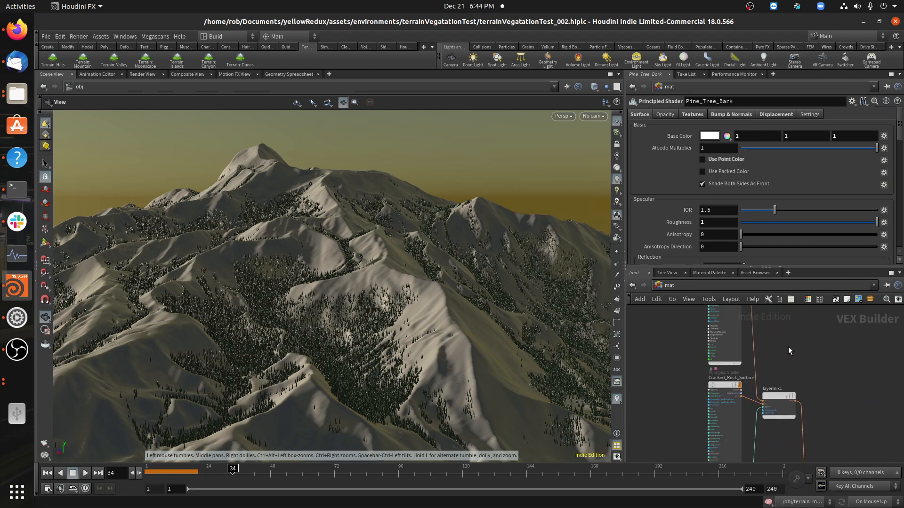
left_click_drag(788, 347, 781, 414)
middle_click_drag(773, 358, 775, 393)
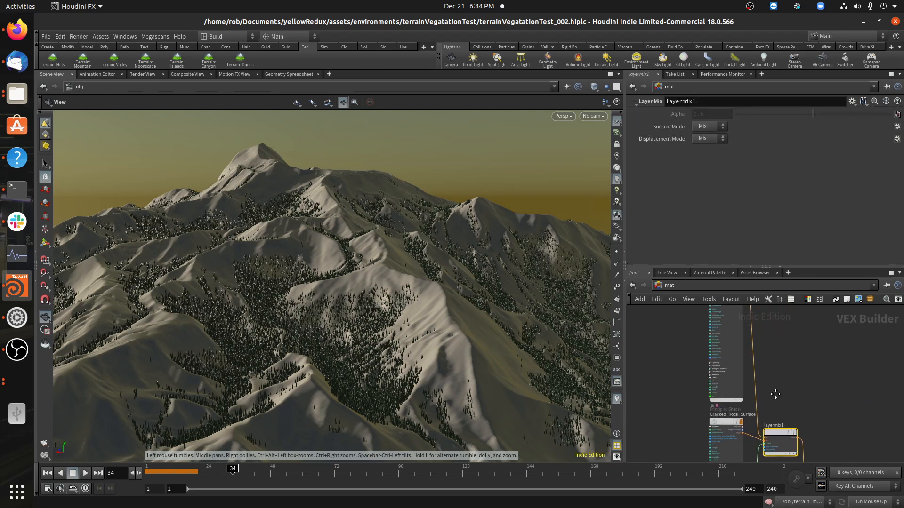
Select the Cracked_Rock_Surface shader and inspect how its layer output and the alpha mask feed layermix1.
left_click_drag(775, 393, 666, 401)
middle_click_drag(694, 413, 688, 322)
left_click_drag(669, 338, 716, 357)
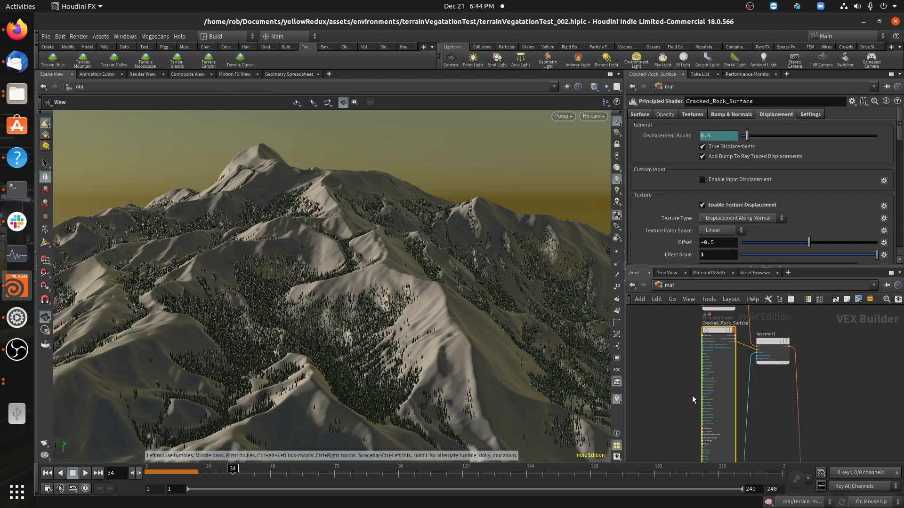
scroll(764, 358, "up", 4)
scroll(766, 391, "down", 2)
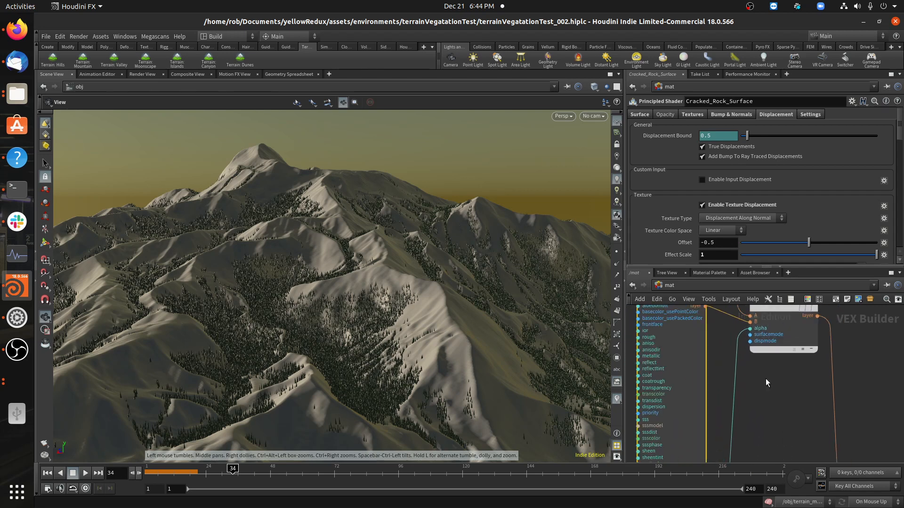
scroll(765, 378, "down", 3)
middle_click_drag(765, 378, 782, 350)
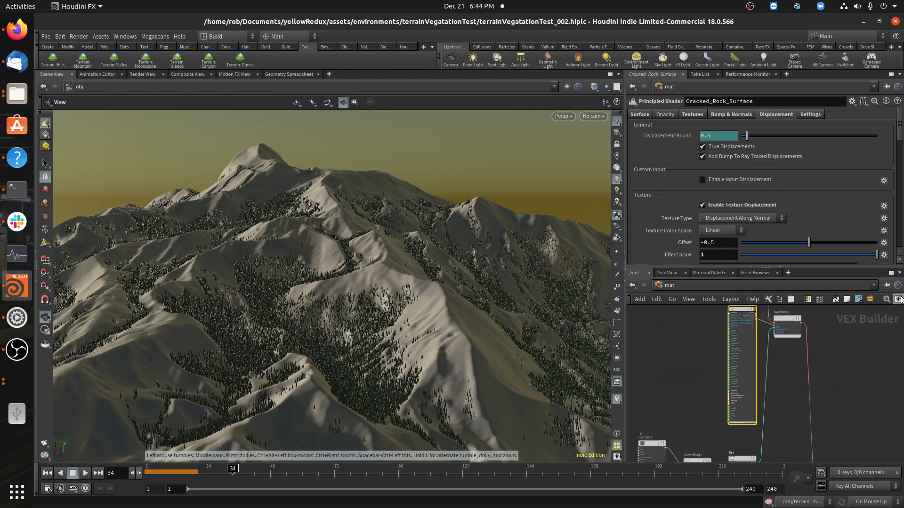
Maximize the mat network pane and select the texture1 node to show its texture map path.
left_click(890, 273)
scroll(467, 289, "up", 3)
middle_click_drag(376, 332, 304, 259)
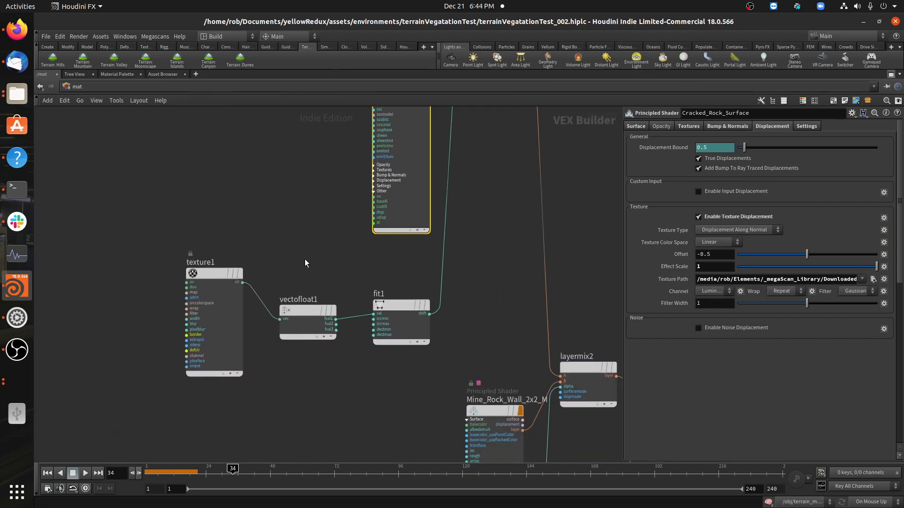
left_click(213, 274)
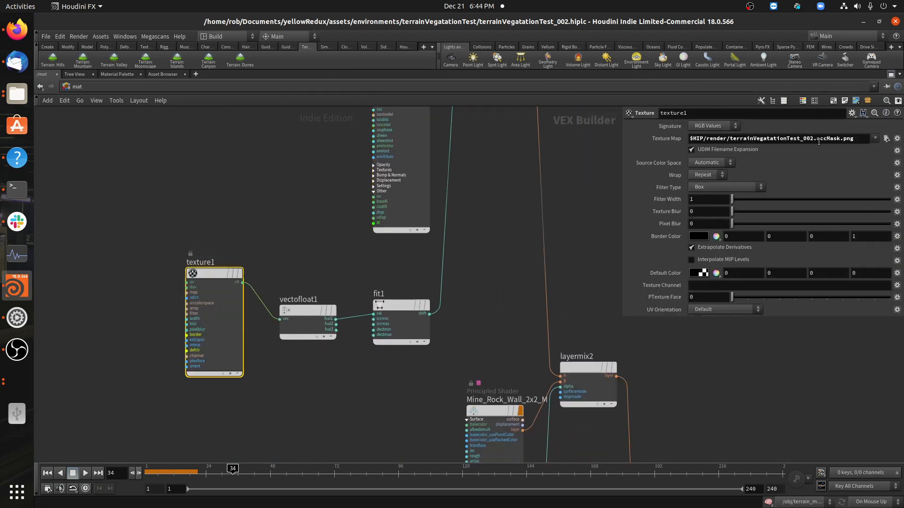
Arrange the vectofloat1 and fit1 nodes in an evenly spaced row beside texture1.
scroll(343, 209, "down", 4)
middle_click_drag(342, 208, 336, 298)
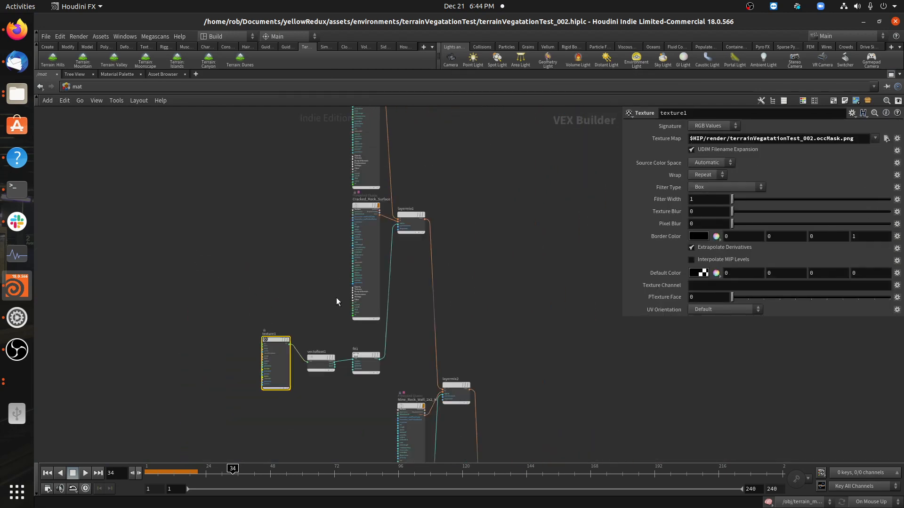
scroll(345, 203, "up", 1)
middle_click_drag(325, 191, 296, 161)
scroll(276, 334, "up", 3)
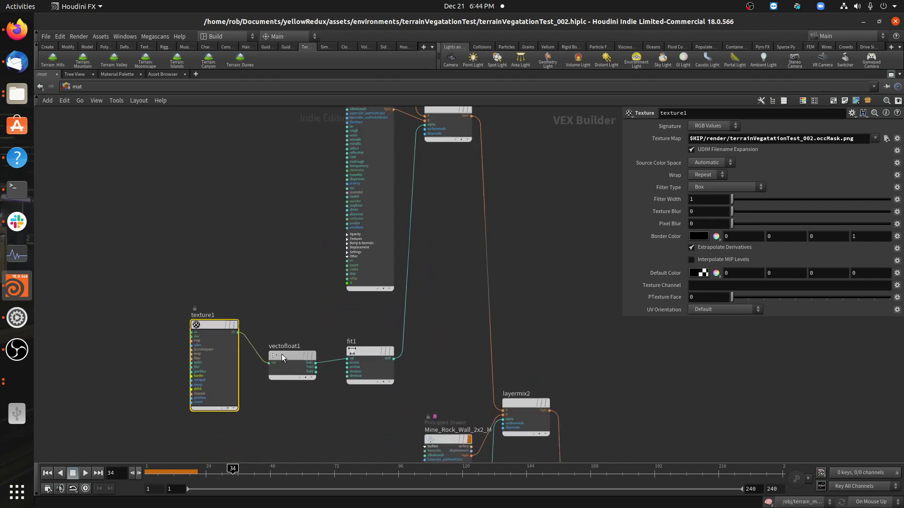
left_click_drag(282, 354, 270, 326)
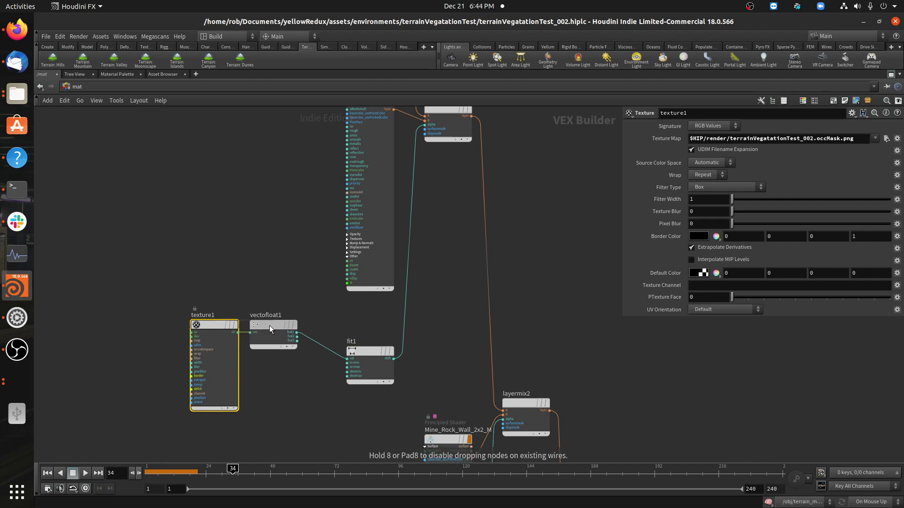
mouse_move(368, 357)
left_click_drag(368, 354, 357, 326)
left_click(358, 326)
left_click_drag(267, 323, 281, 323)
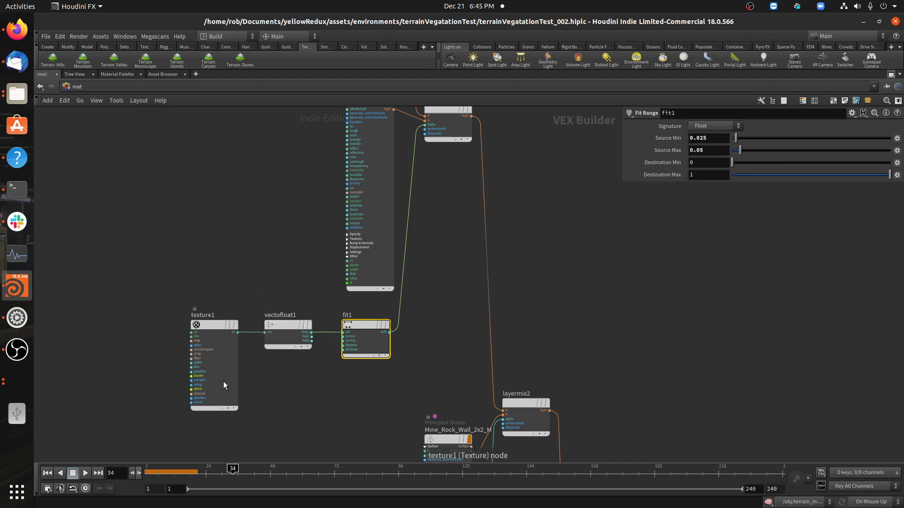
Select texture1 again to review its occMask.png texture map, and bring layermix2 with Mine_Rock_Wall_2x2_M into view.
left_click(202, 391)
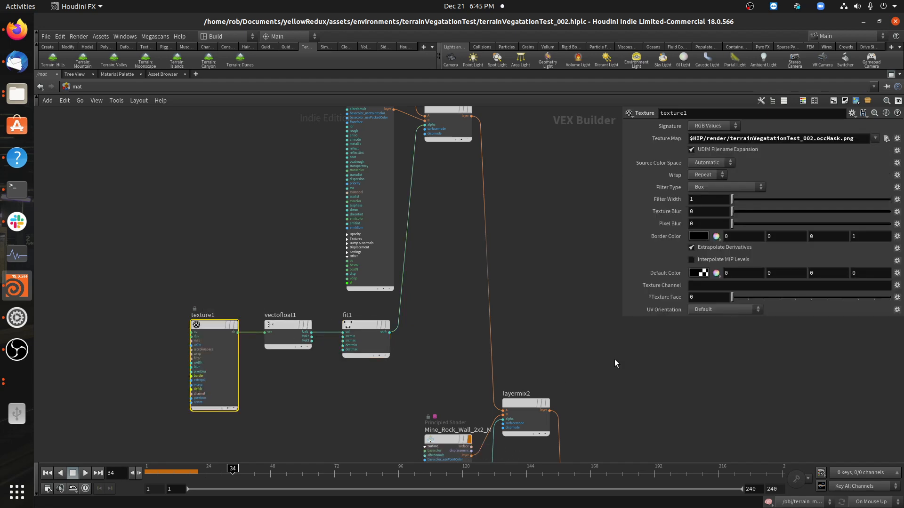
left_click(262, 387)
scroll(267, 372, "down", 3)
scroll(298, 399, "up", 3)
middle_click_drag(318, 403, 276, 368)
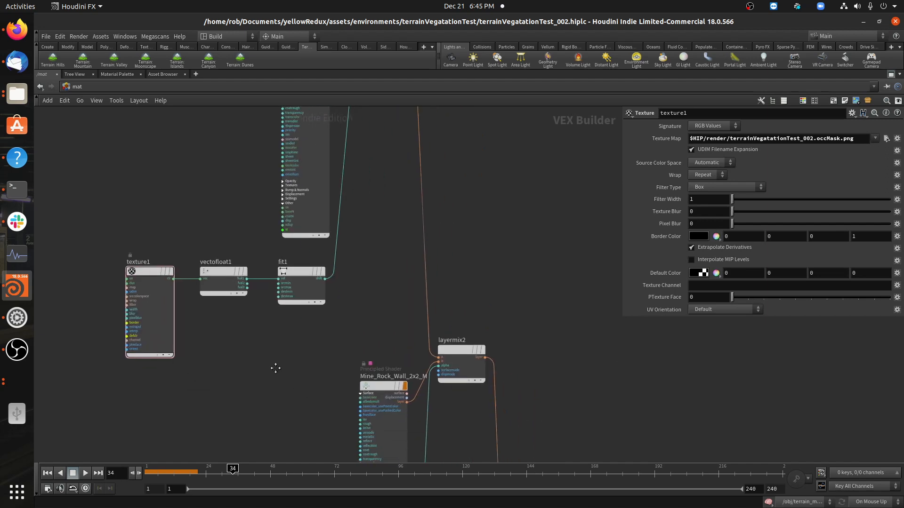
Restore the split pane layout, switch from mat to the obj network, and open the terrain_mountain geometry network.
scroll(275, 369, "down", 3)
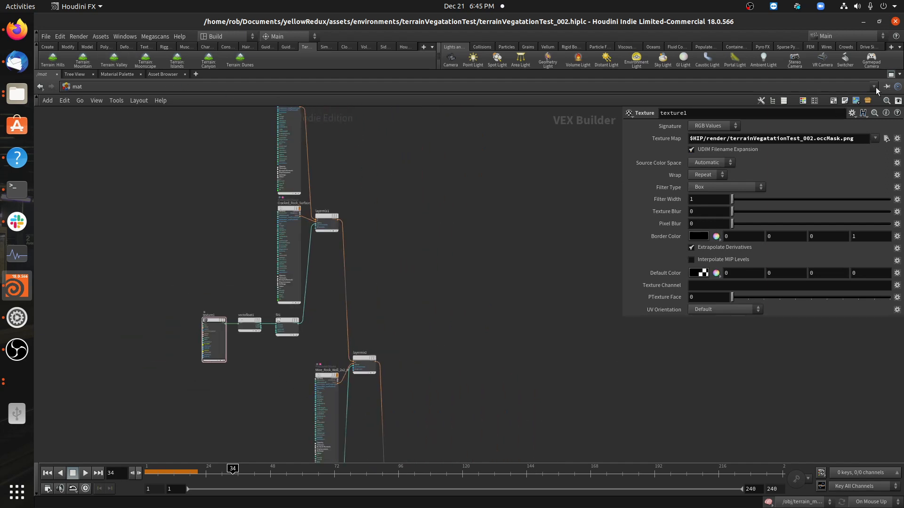
left_click(891, 74)
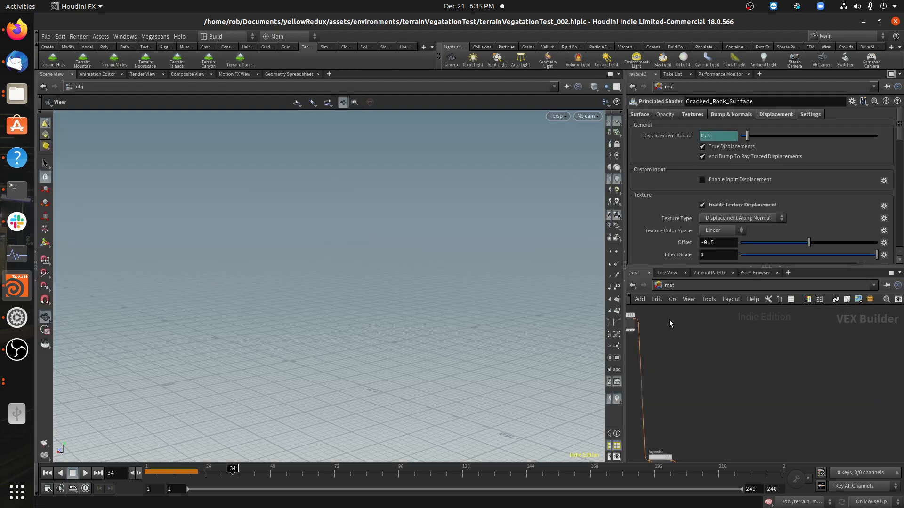
left_click(669, 285)
left_click(686, 361)
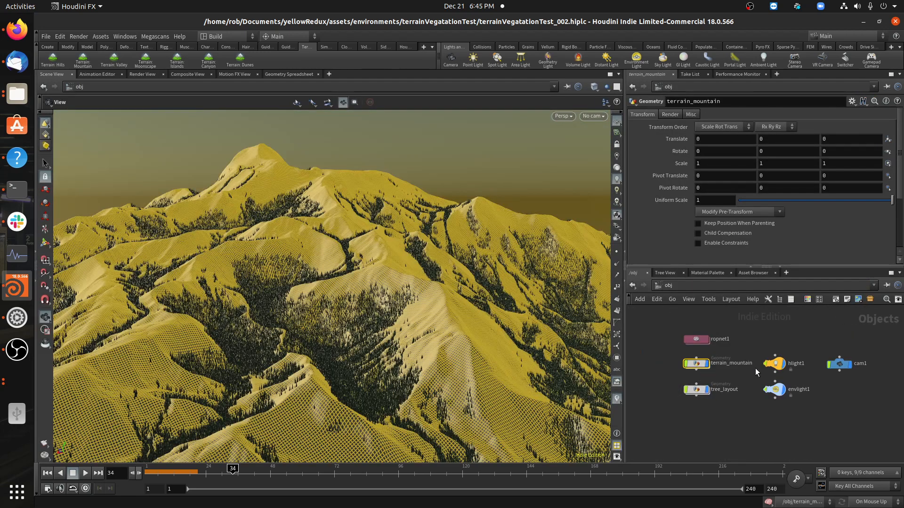
double_click(697, 363)
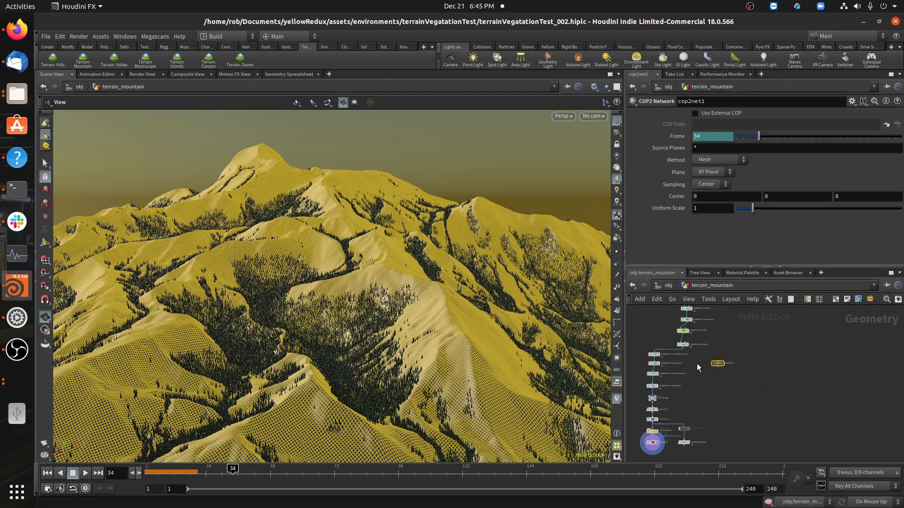
Select the uvtexture1 node in terrain_mountain to show its UV projection settings.
scroll(706, 367, "up", 4)
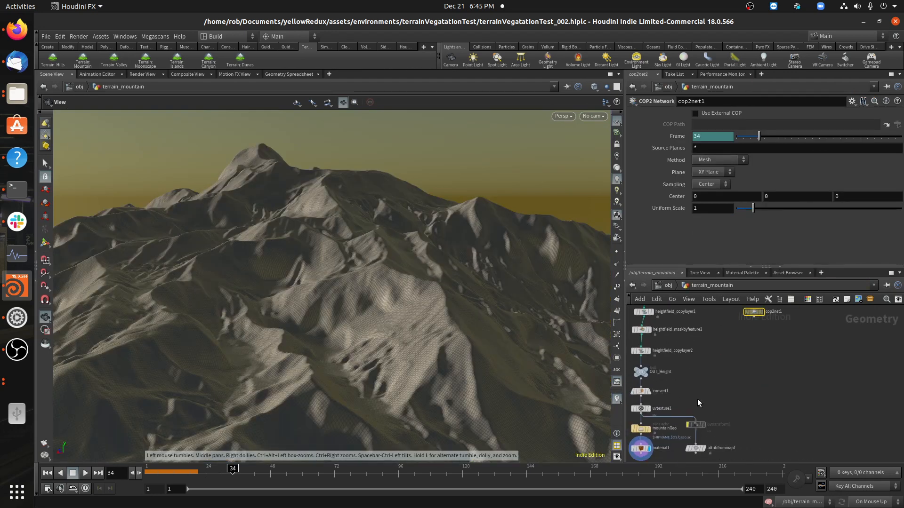
left_click(695, 421)
left_click(640, 408)
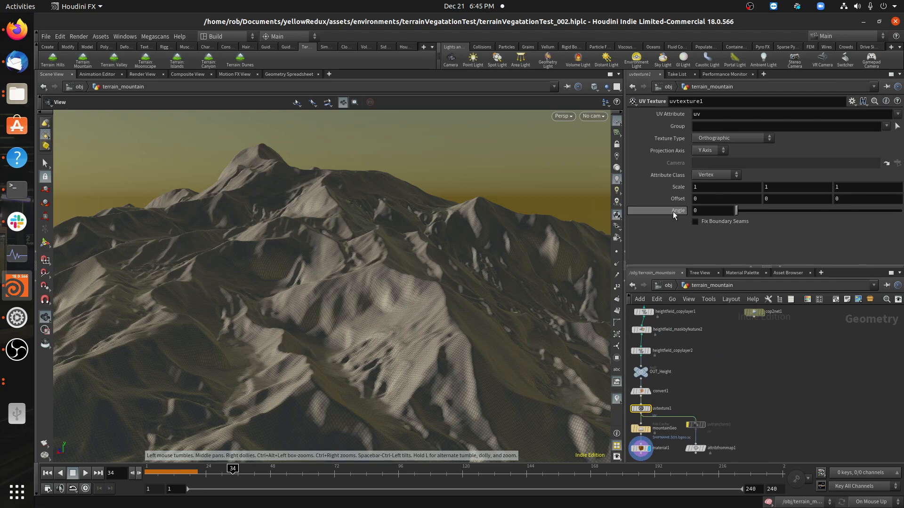
Open cop2net1 and select flip1 to inspect its flip settings and its connections from sopimport1 to the mask outputs.
double_click(753, 314)
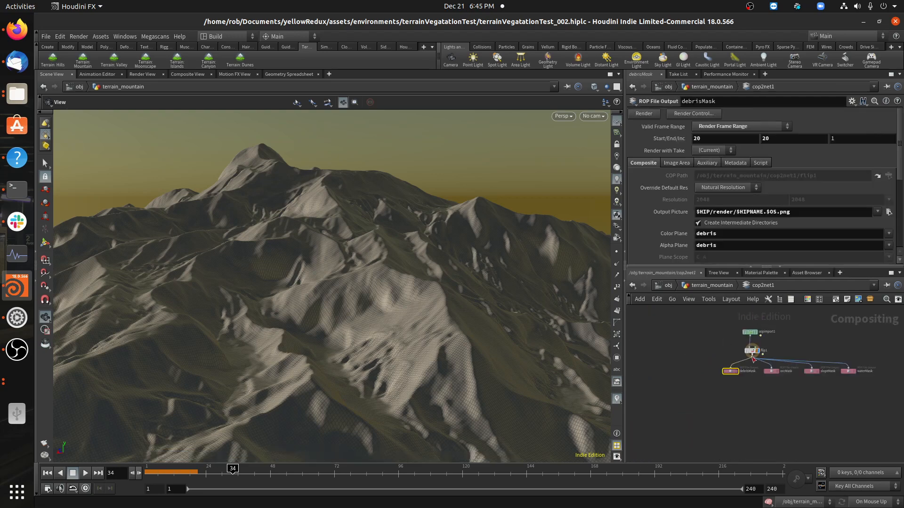
left_click(761, 343)
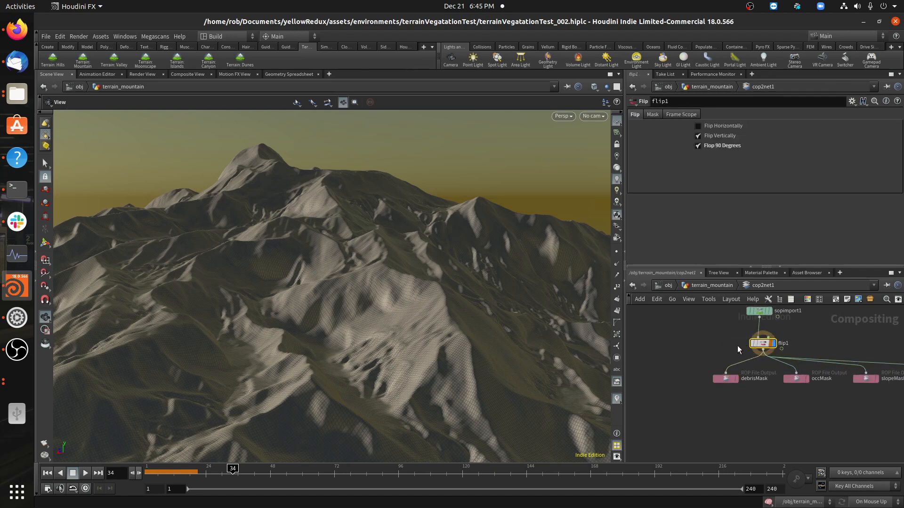
middle_click_drag(736, 341, 707, 368)
scroll(739, 365, "up", 3)
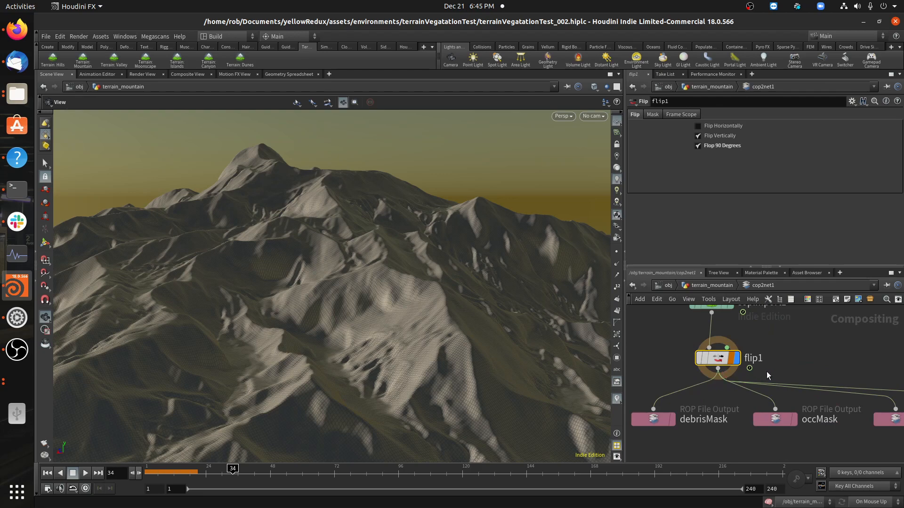
middle_click_drag(710, 333, 711, 368)
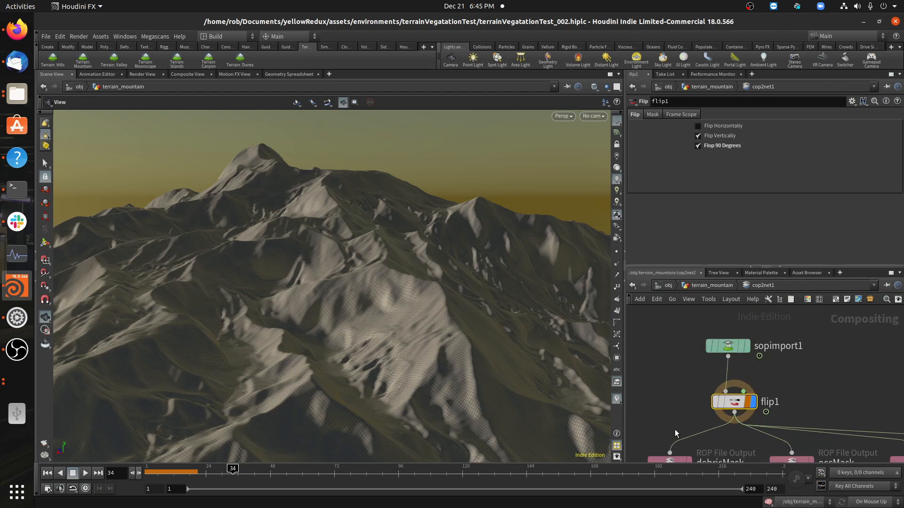
scroll(677, 450, "down", 2)
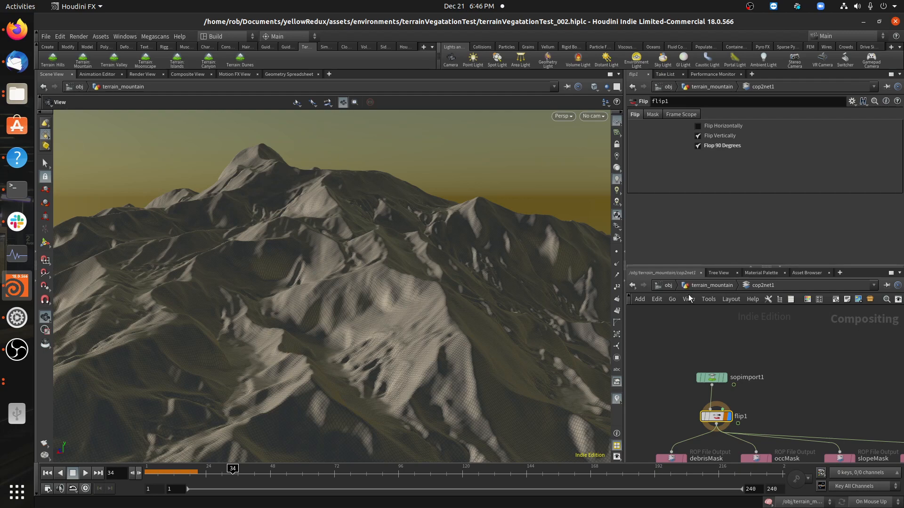
Return to terrain_mountain, then reopen cop2net1 to review its debrisMask, occMask and slopeMask file outputs.
left_click(703, 285)
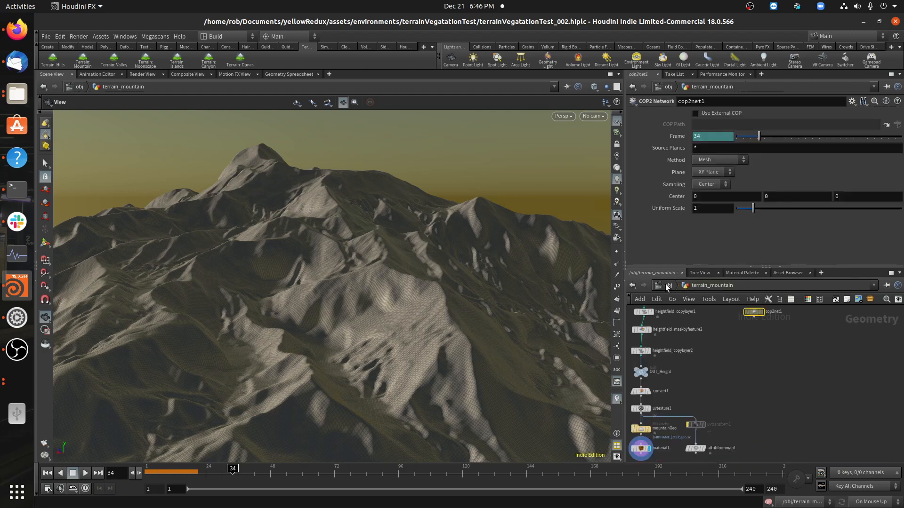
double_click(753, 311)
middle_click_drag(791, 411, 784, 377)
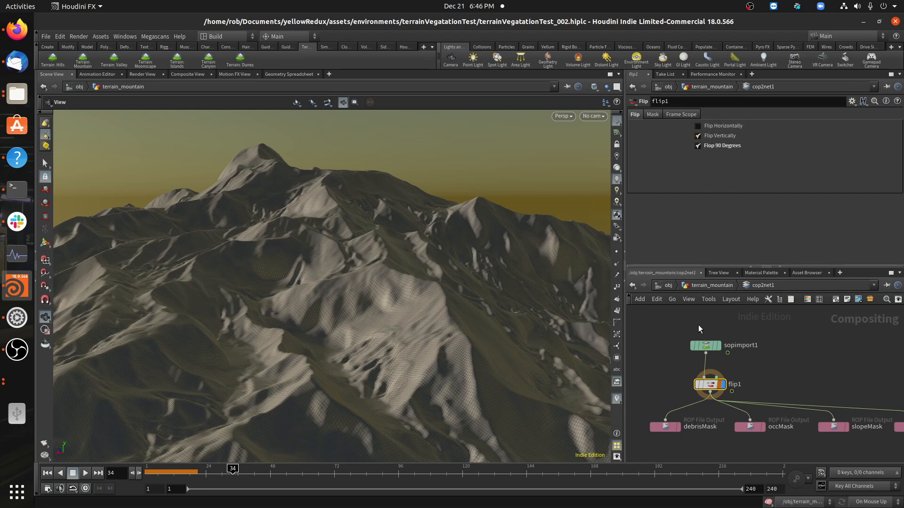
Go back to terrain_mountain and examine the mountainGeo, material1 and attribfrommap1 nodes at the end of the chain.
left_click(698, 285)
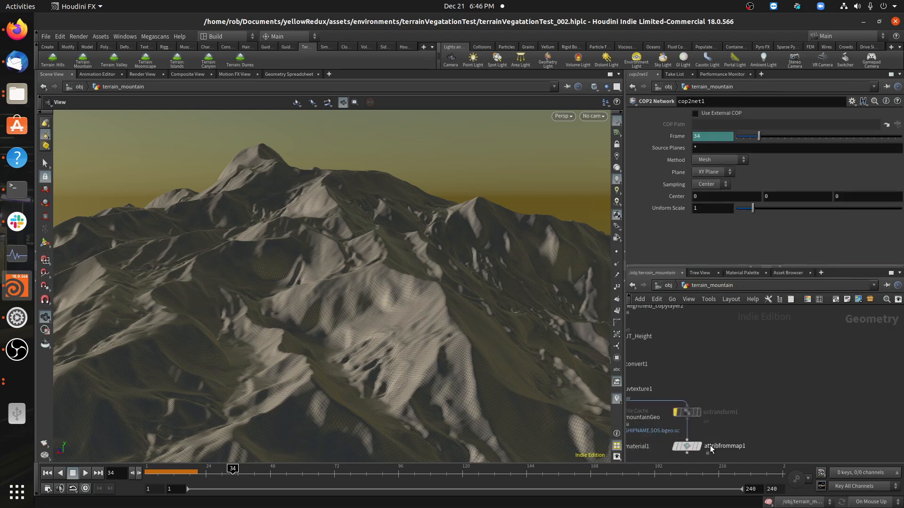
middle_click_drag(709, 445, 736, 393)
mouse_move(712, 416)
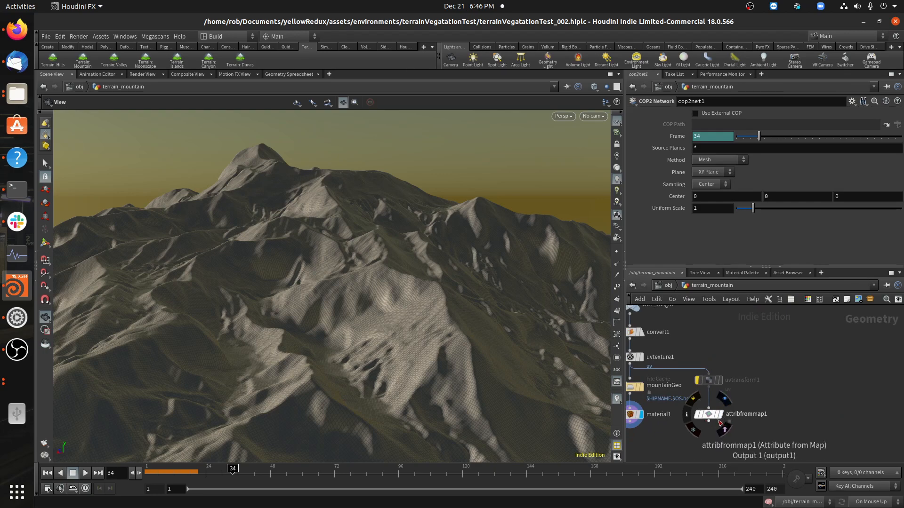
middle_click_drag(678, 415, 699, 418)
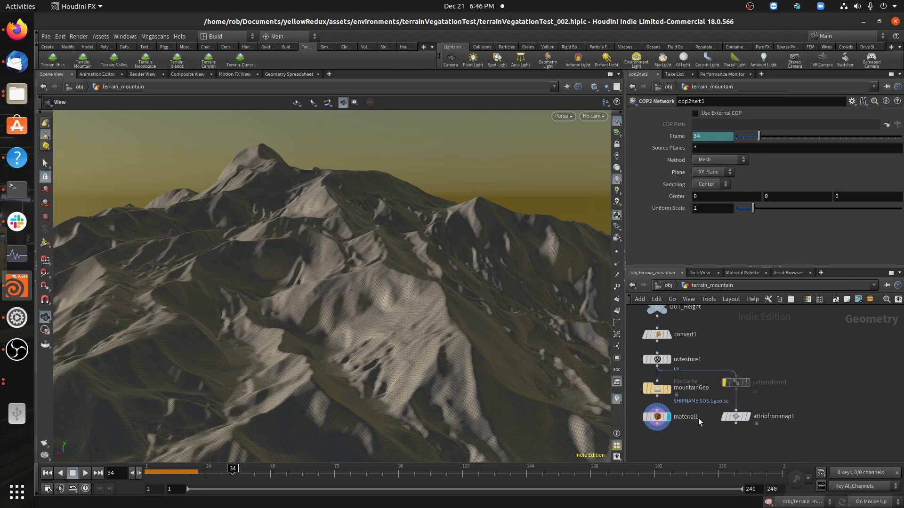
Switch to the mat network and select the Mine_Rock_Wall_2x2_M shader that feeds layermix2.
left_click(671, 286)
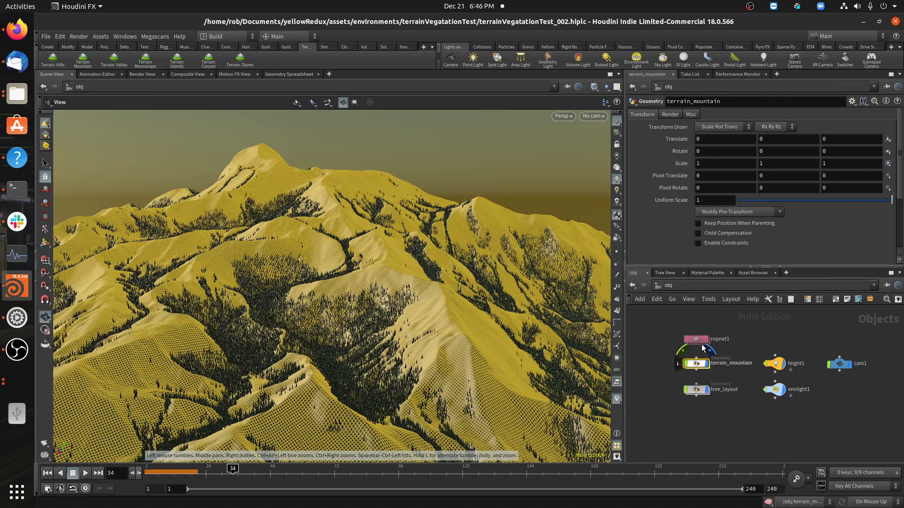
left_click(670, 286)
left_click(687, 321)
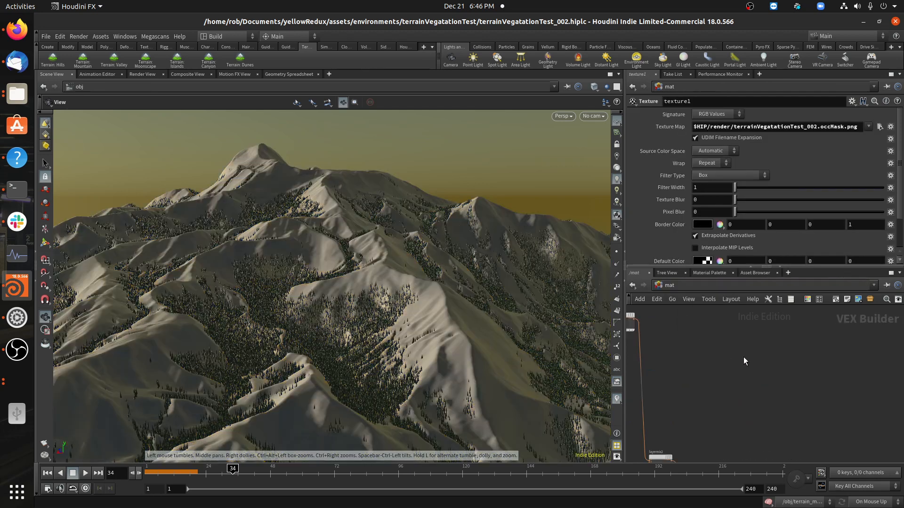
scroll(742, 356, "up", 4)
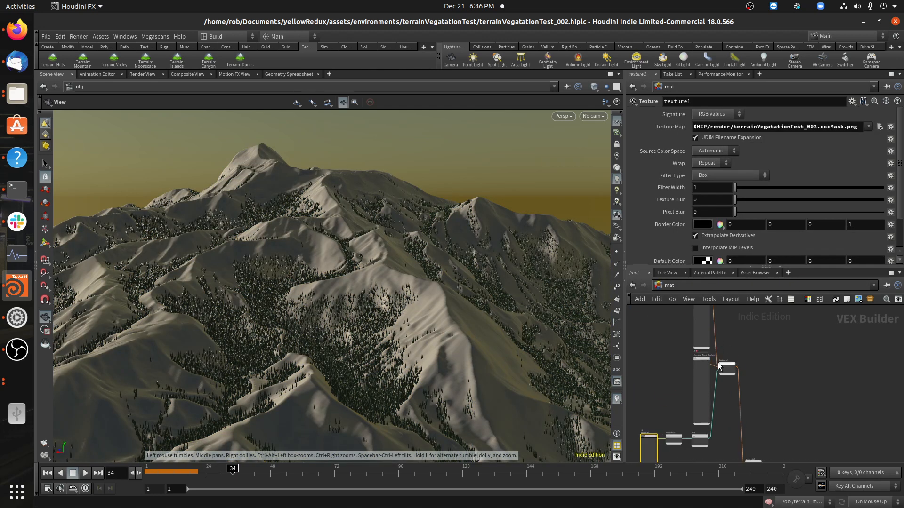
scroll(741, 386, "up", 4)
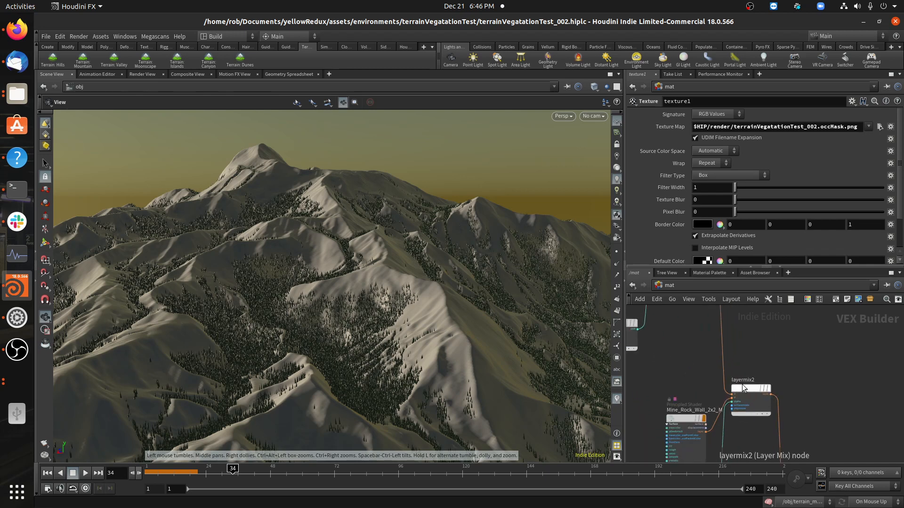
middle_click_drag(678, 423, 679, 355)
left_click(679, 355)
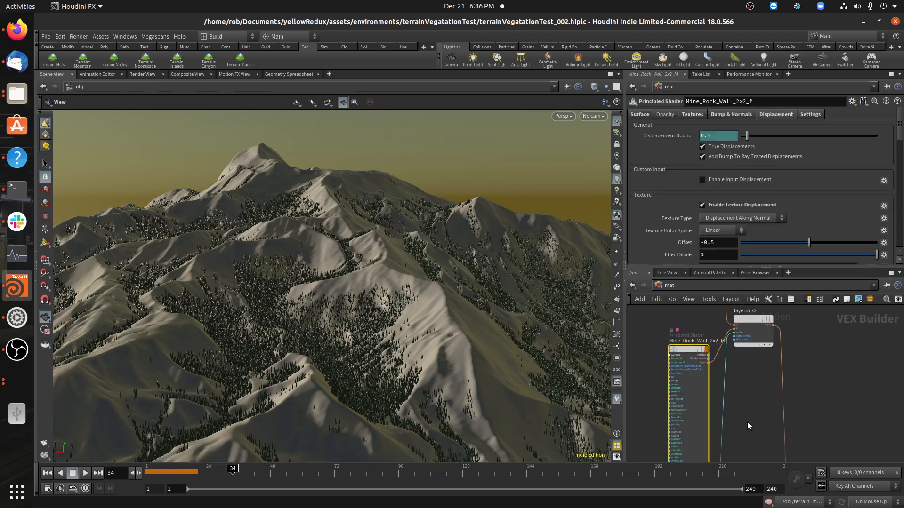
Select the texture2 node below Mine_Rock_Wall_2x2_M to show its texture map path.
middle_click_drag(747, 421, 760, 311)
scroll(760, 311, "down", 4)
scroll(723, 403, "up", 4)
middle_click_drag(665, 396, 720, 405)
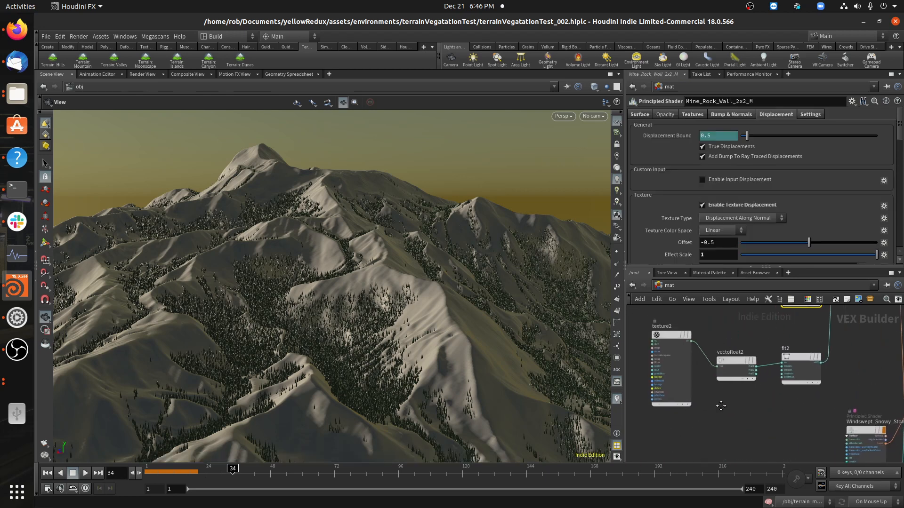
left_click(663, 335)
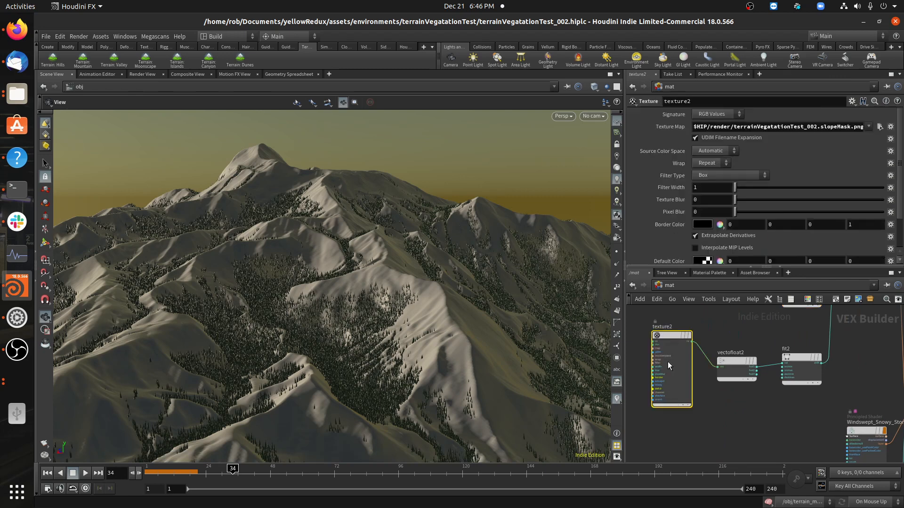
Select vectofloat2 and then fit2 to inspect the range settings of the second mask.
left_click(733, 362)
middle_click_drag(805, 354, 709, 373)
left_click(710, 376)
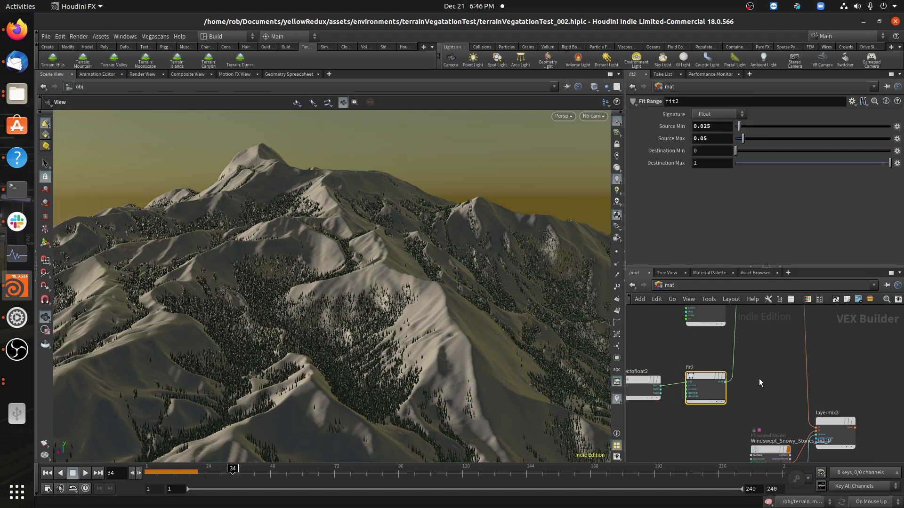
Examine layermix3, its Windswept_Snowy_Stones shader, and the texture, global, fit, min1 and max1 nodes that build its mask.
scroll(758, 377, "down", 2)
scroll(759, 417, "up", 3)
middle_click_drag(759, 353, 746, 416)
scroll(748, 416, "down", 3)
middle_click_drag(754, 369, 704, 326)
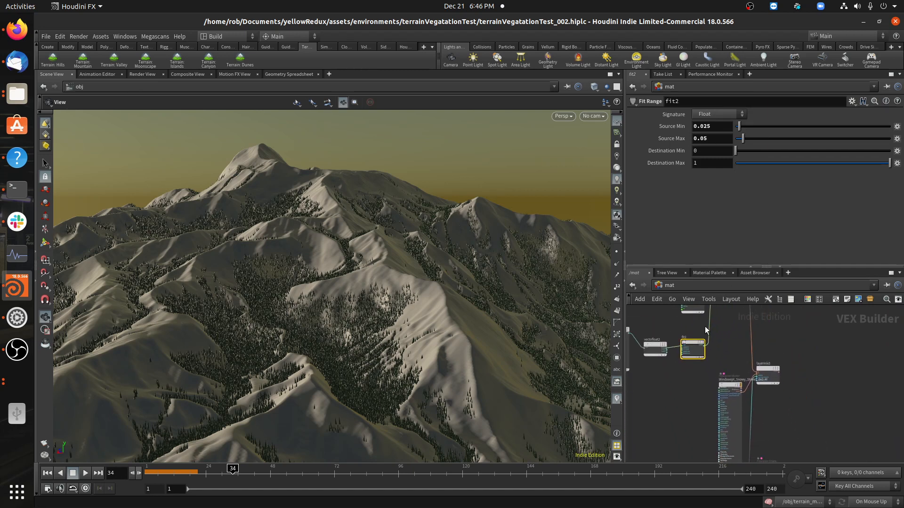
scroll(765, 366, "up", 2)
middle_click_drag(763, 415, 774, 343)
middle_click_drag(753, 450, 776, 353)
middle_click_drag(752, 386, 776, 350)
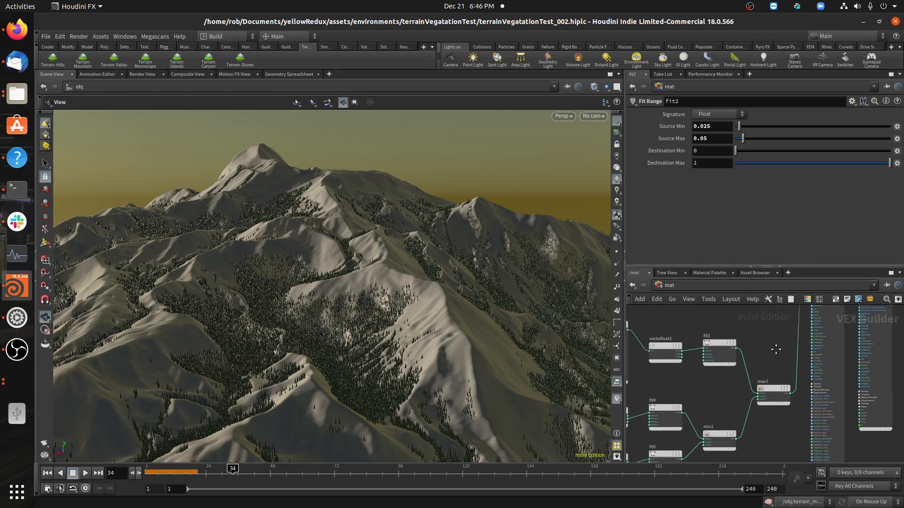
scroll(776, 358, "down", 3)
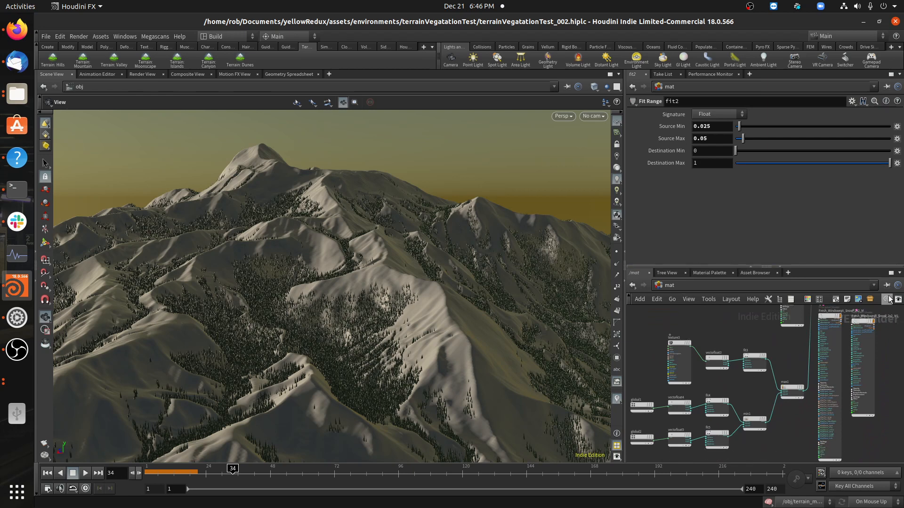
Maximize the mat network pane and select the texture3 node to show its texture map path.
left_click(891, 273)
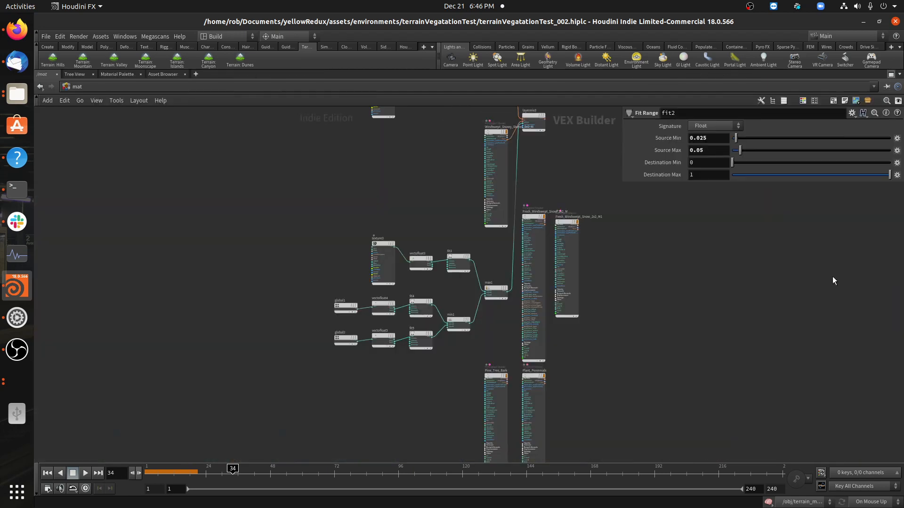
middle_click_drag(461, 202, 478, 211)
scroll(465, 282, "up", 6)
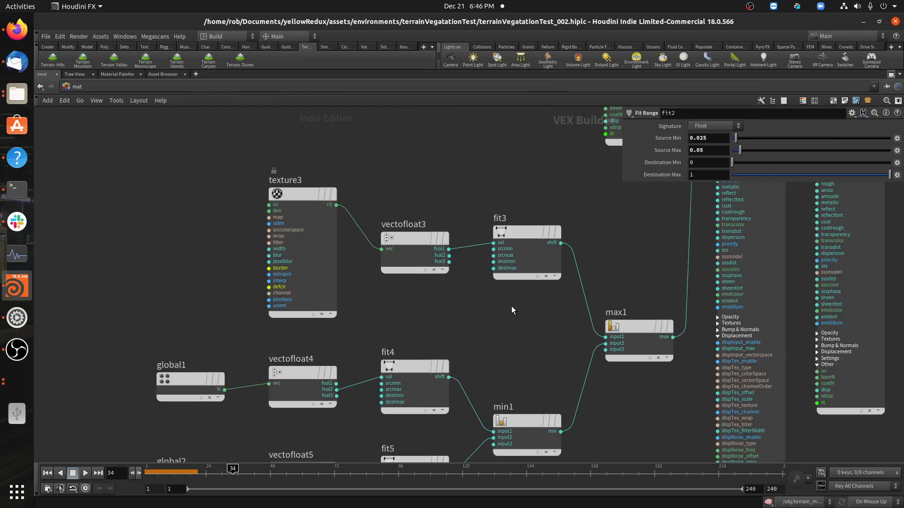
middle_click_drag(508, 305, 473, 275)
scroll(472, 275, "down", 1)
left_click_drag(238, 157, 333, 285)
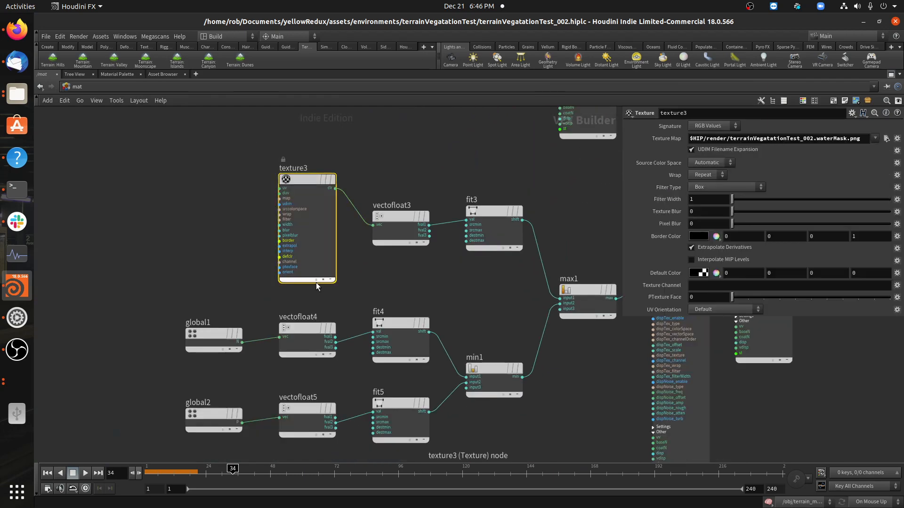
Select vectofloat3 and then fit3 to inspect its range settings, and follow its connection into max1.
left_click_drag(405, 162, 397, 270)
left_click_drag(494, 199, 494, 253)
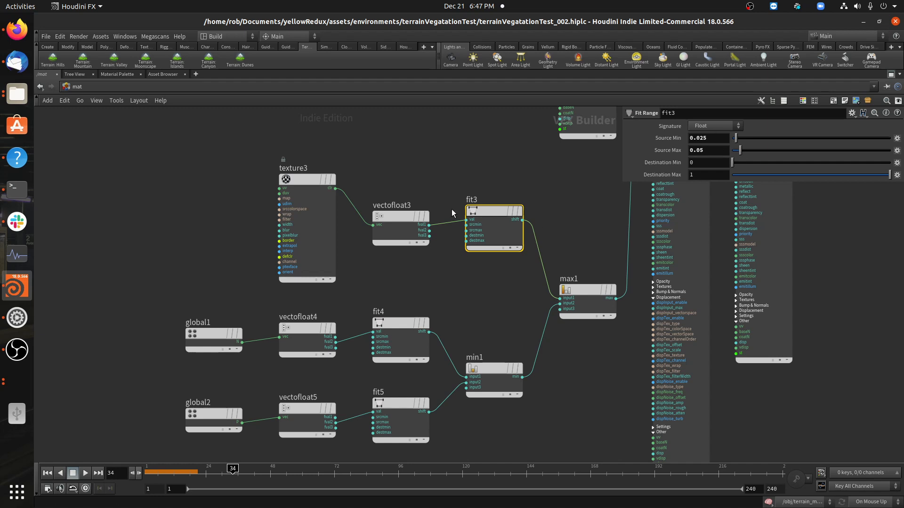
mouse_move(578, 295)
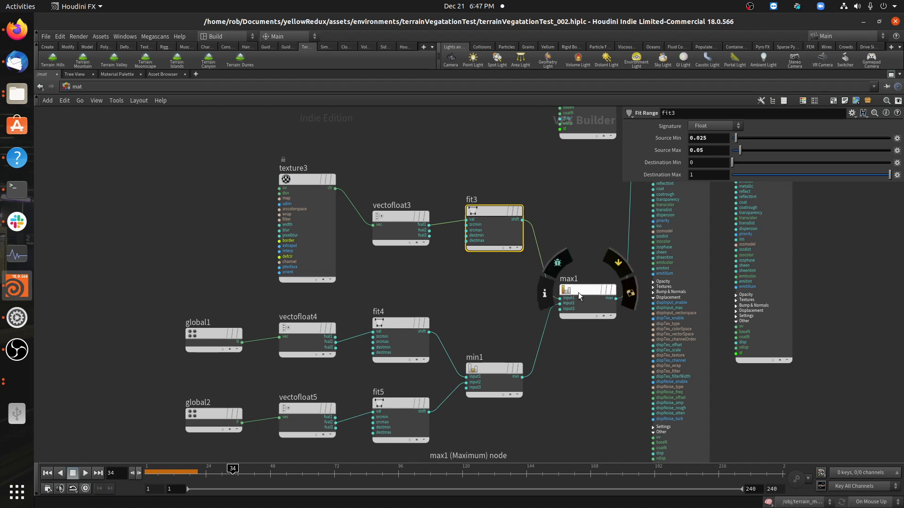
Select the global1 node to show which global variable it outputs to vectofloat4.
middle_click_drag(495, 317, 556, 293)
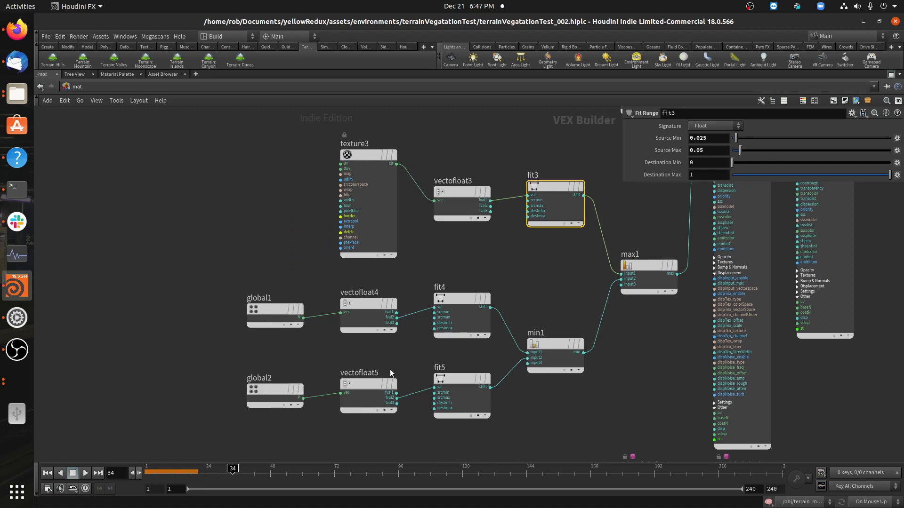
left_click_drag(264, 230, 260, 313)
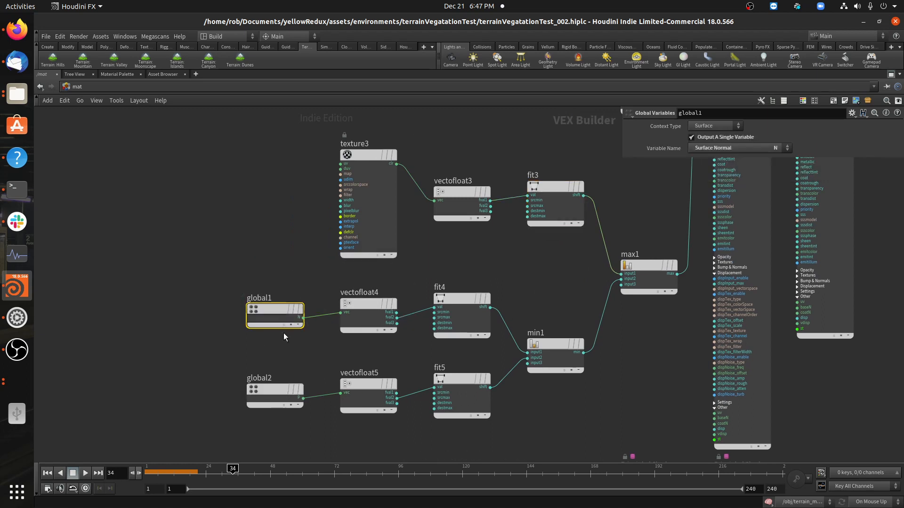
mouse_move(270, 311)
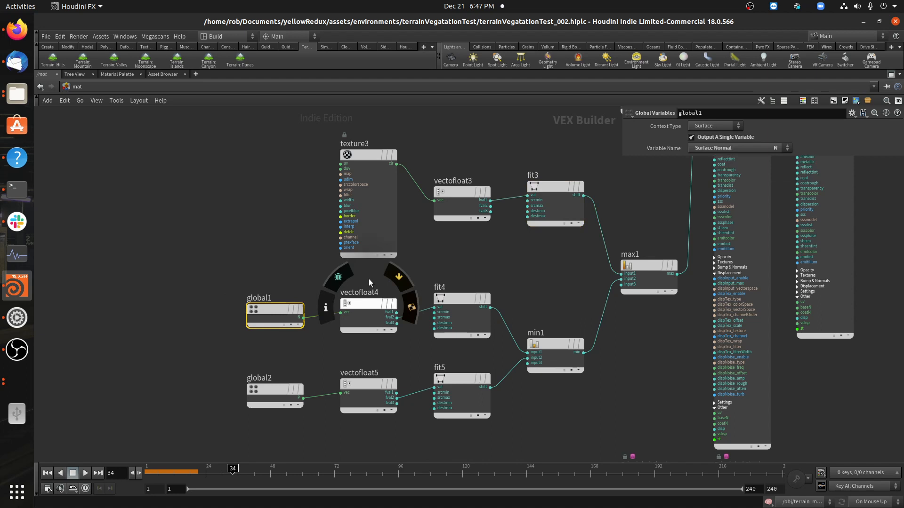
Select vectofloat4, fit4, global2 and fit5 in turn to inspect their component outputs, global variable and source range settings.
left_click(363, 305)
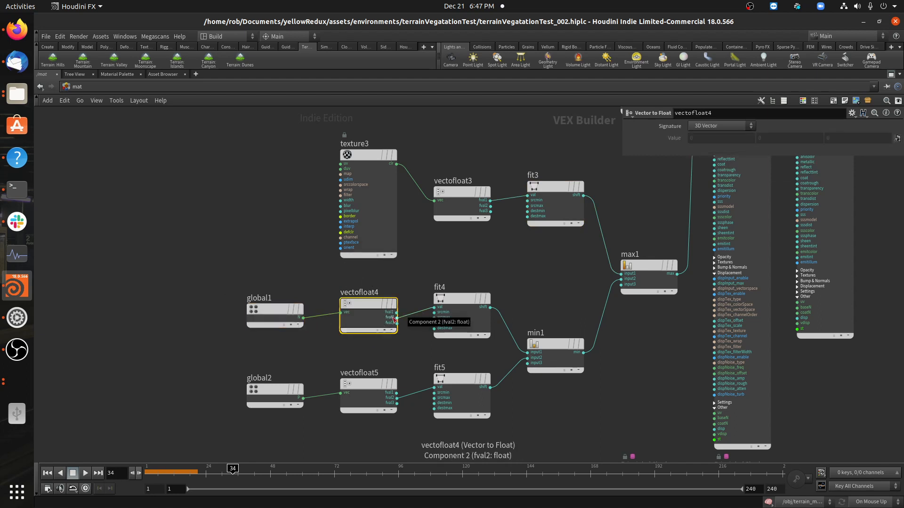
left_click(466, 302)
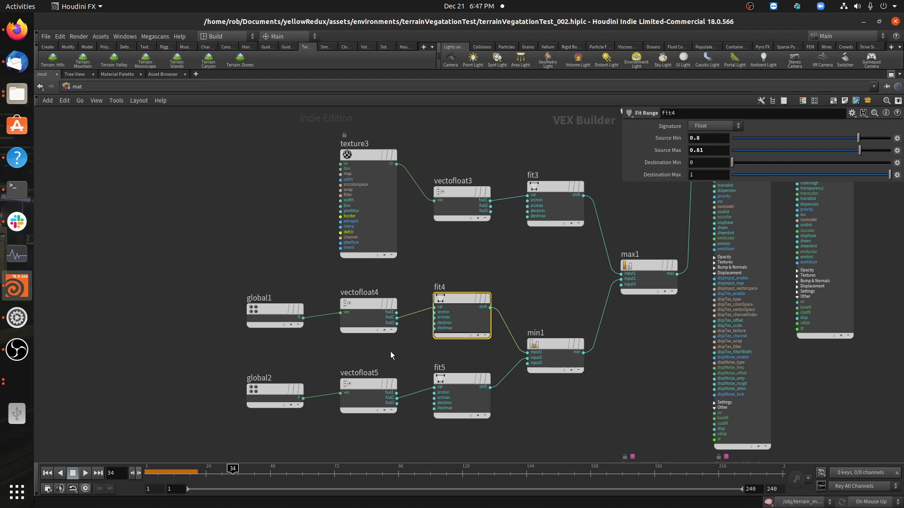
mouse_move(459, 309)
left_click(269, 393)
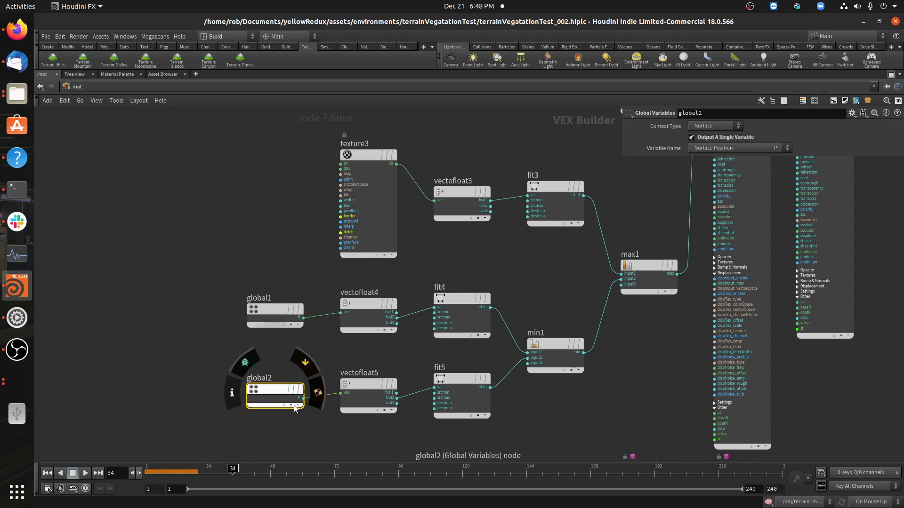
left_click(459, 384)
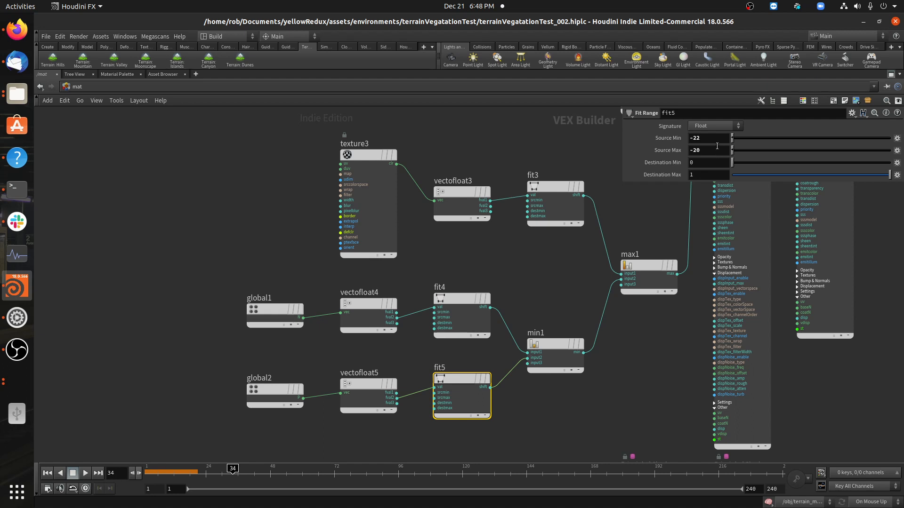
Select min1 and then max1 to inspect which fit and minimum outputs each one combines.
left_click_drag(543, 270, 557, 360)
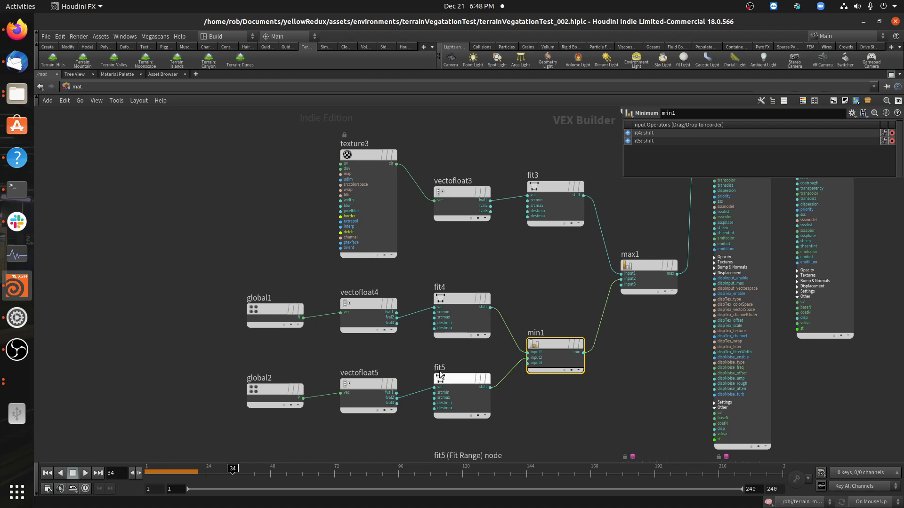
mouse_move(453, 381)
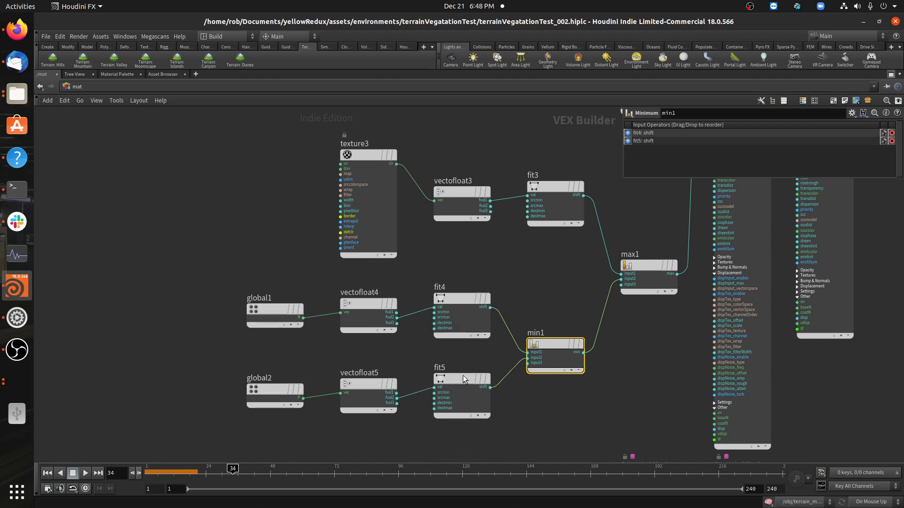
middle_click_drag(566, 301, 465, 351)
left_click_drag(572, 388, 535, 263)
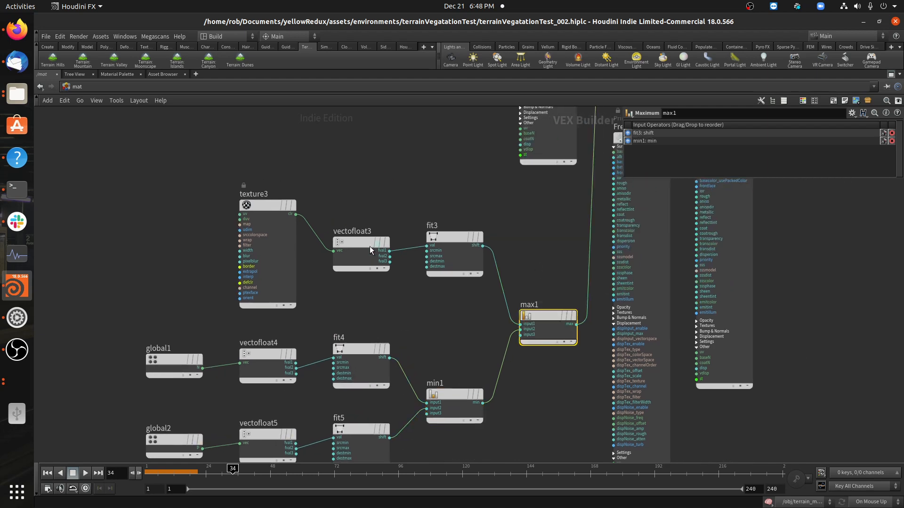
Restore the mat network pane to its normal size and show the rendered mountain in the Render View.
scroll(529, 239, "down", 3)
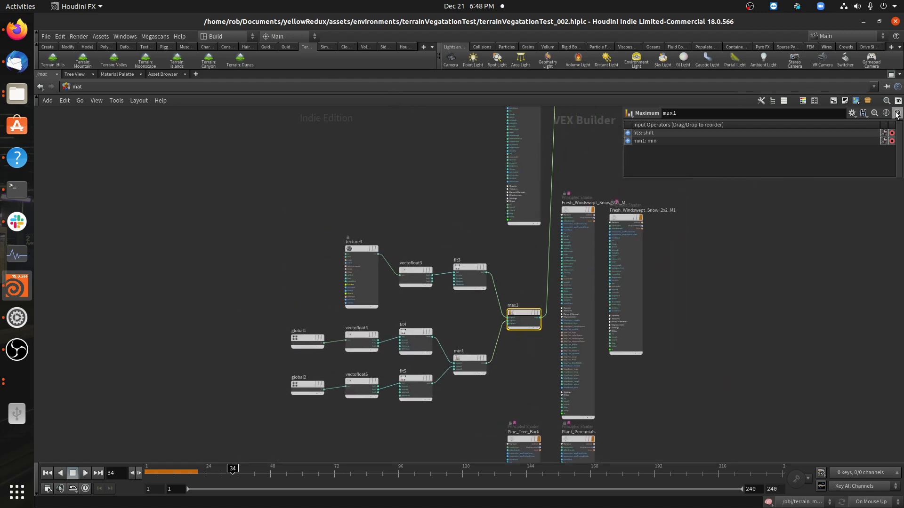
left_click(891, 77)
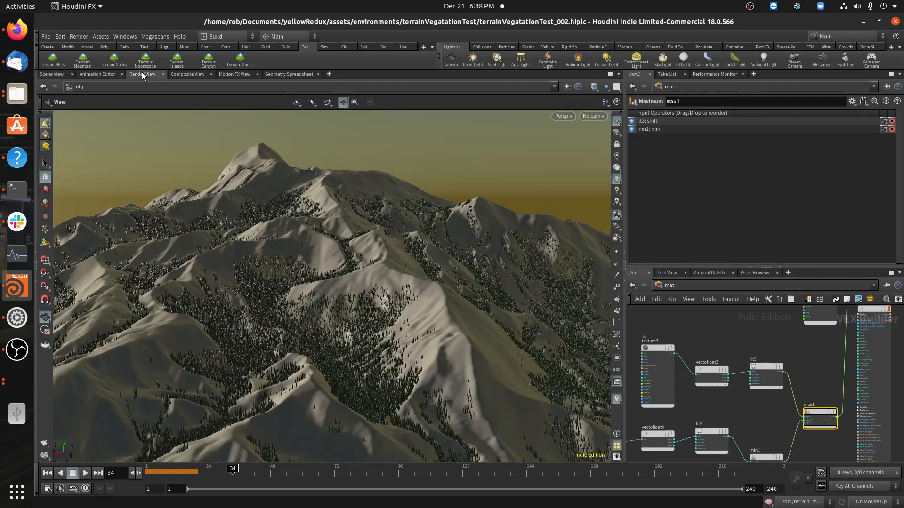
left_click(142, 73)
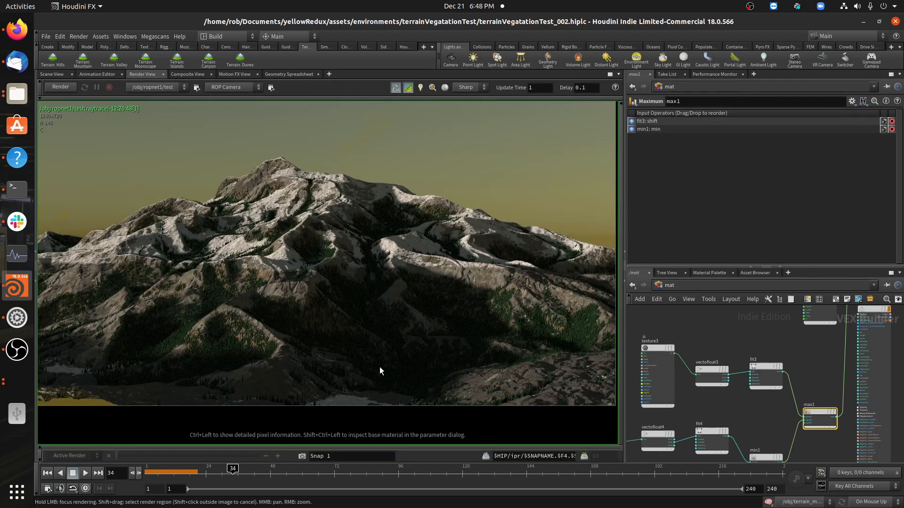
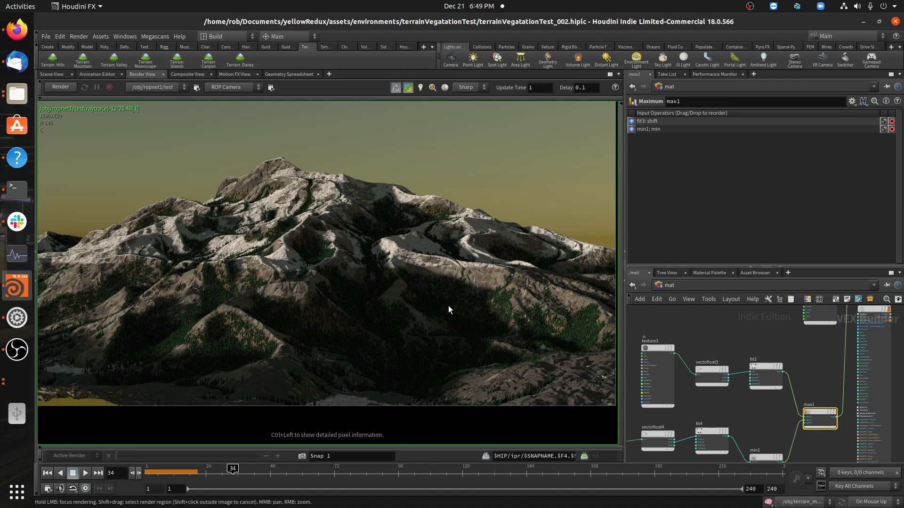
Add a Turbulent Noise node below global2 and connect global2's P output to the noise node's pos input.
middle_click_drag(696, 418, 758, 366)
scroll(691, 403, "up", 3)
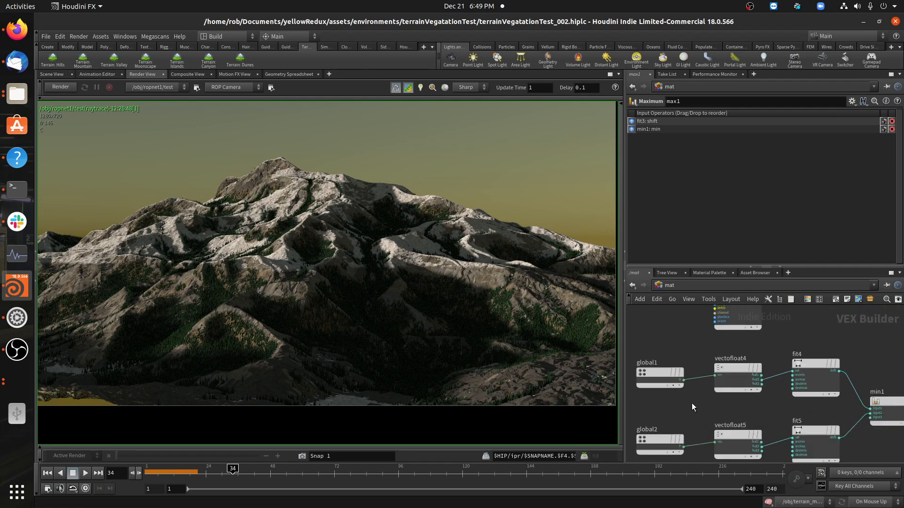
scroll(691, 403, "up", 2)
left_click_drag(700, 397, 659, 388)
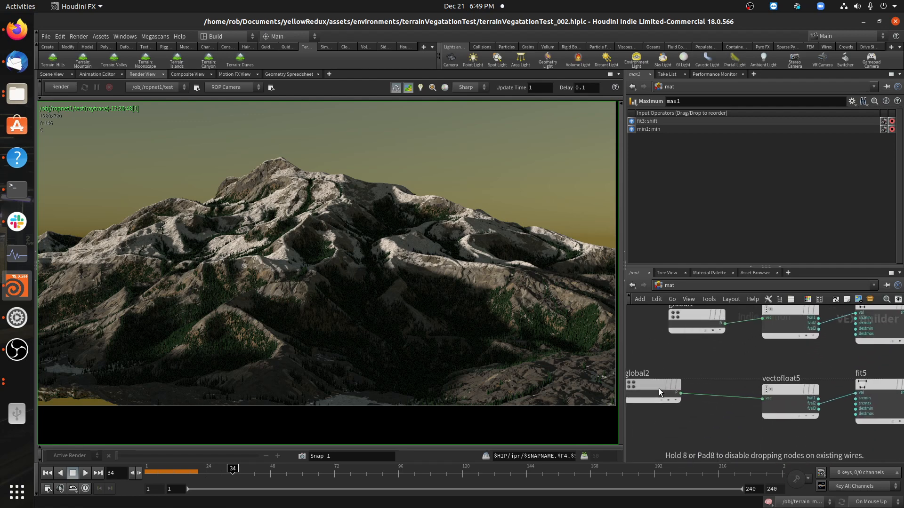
middle_click_drag(683, 423, 732, 408)
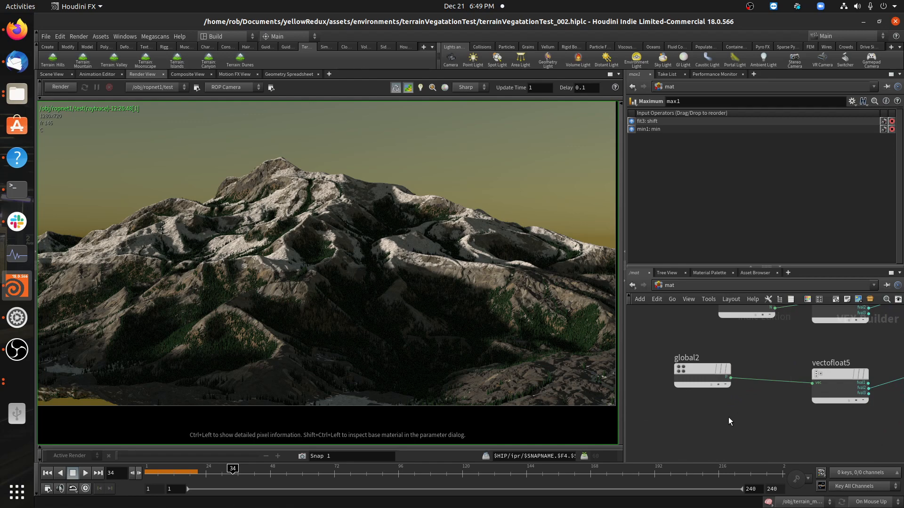
key("Tab")
type("turb")
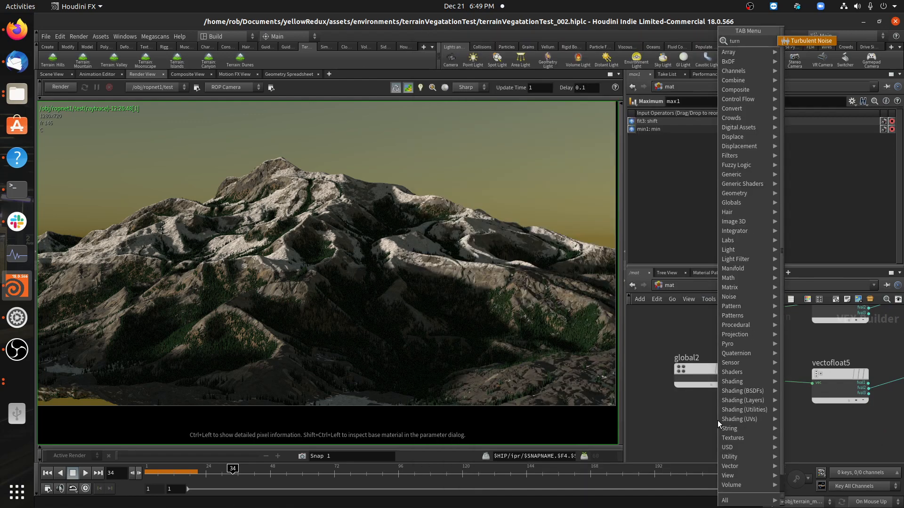
key("Return")
left_click(718, 420)
middle_click_drag(760, 419, 762, 381)
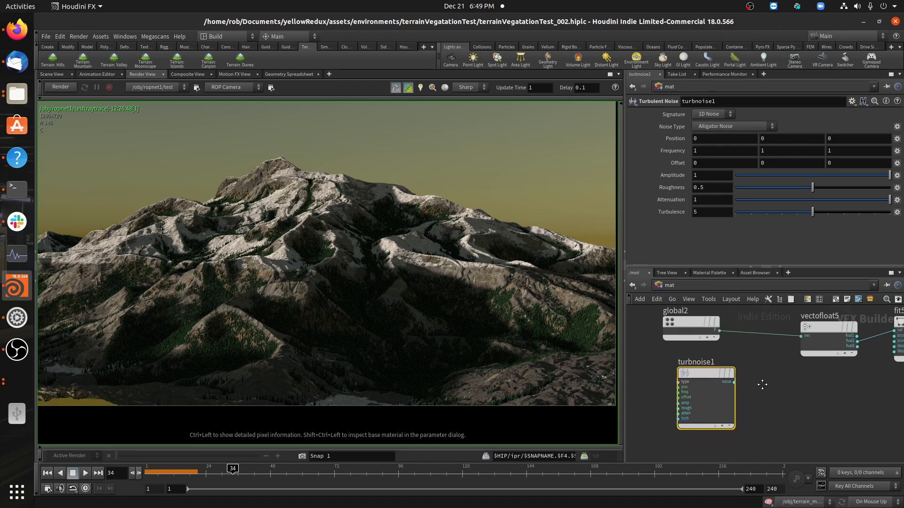
mouse_move(701, 373)
left_click_drag(693, 331, 688, 396)
Add an Add node beside vectofloat5 and connect vectofloat5's fval2 output to its first input.
key("Tab")
type("add")
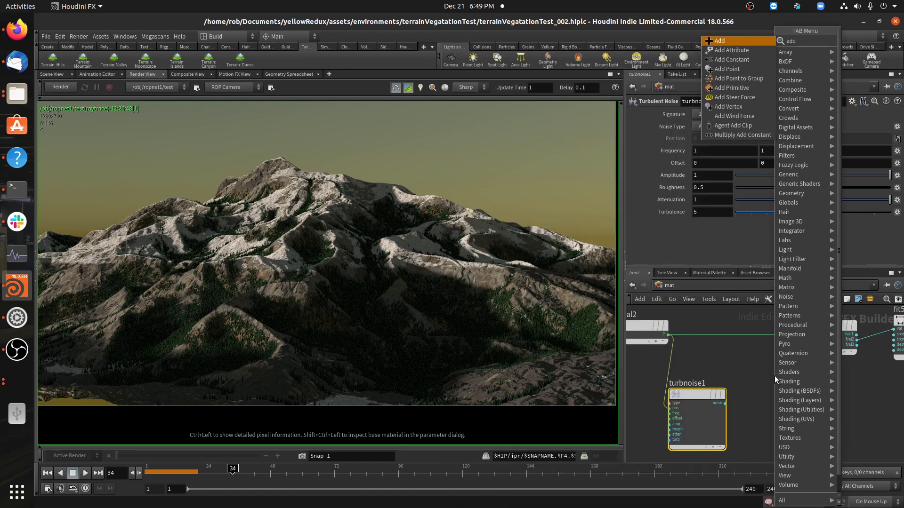
key("Return")
left_click(775, 375)
left_click_drag(802, 349, 717, 324)
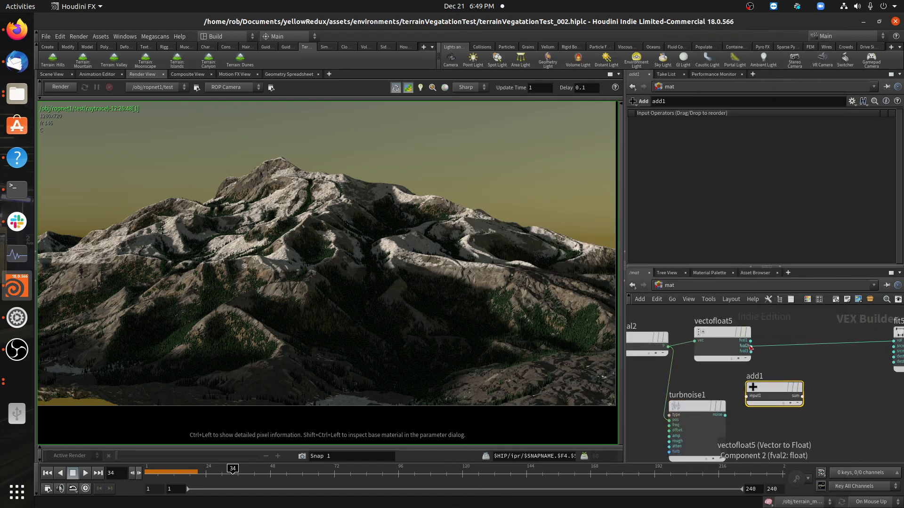
left_click(750, 347)
left_click(748, 396)
left_click_drag(763, 390, 806, 378)
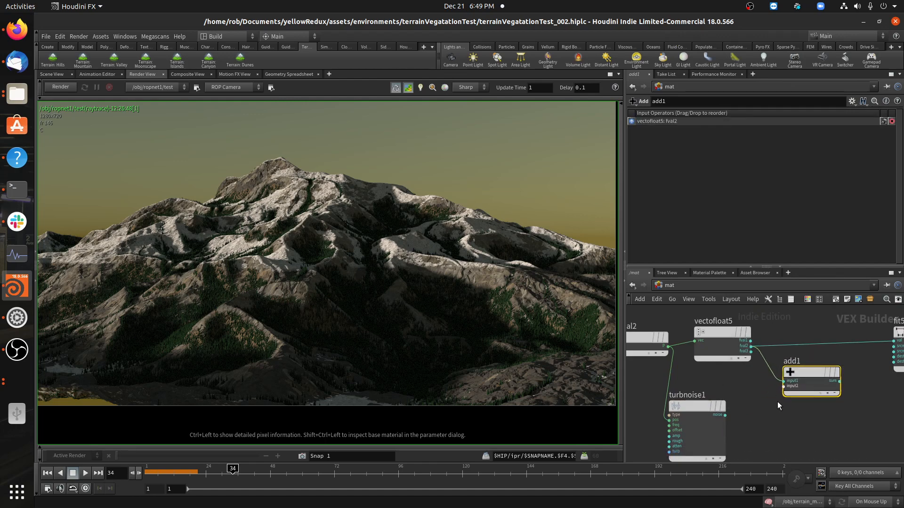
Connect turbnoise1's noise output to add1's second input and add1's sum output to fit5's val input.
left_click(725, 415)
left_click(795, 394)
middle_click_drag(844, 387, 800, 393)
left_click_drag(796, 389, 846, 360)
left_click(849, 346)
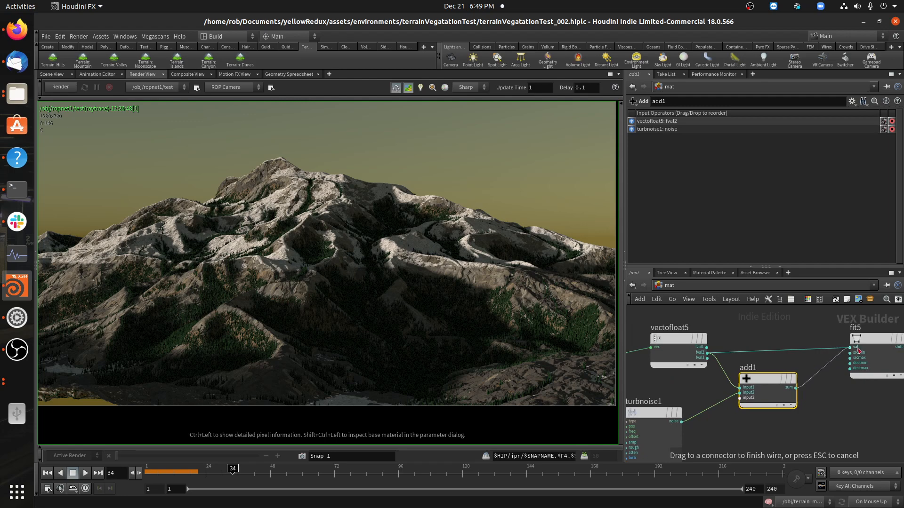
left_click_drag(768, 387, 782, 371)
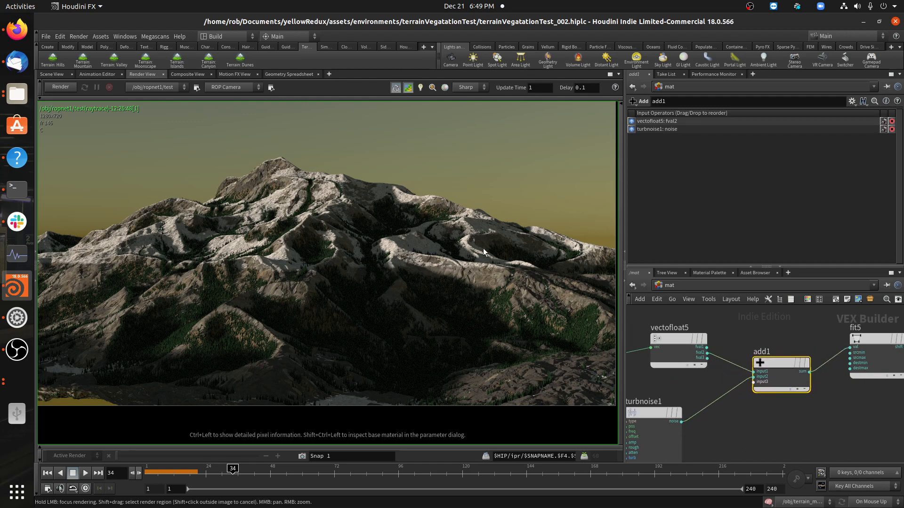
Insert a Multiply Constant node on the wire between turbnoise1 and add1, spacing the nodes apart.
left_click(655, 426)
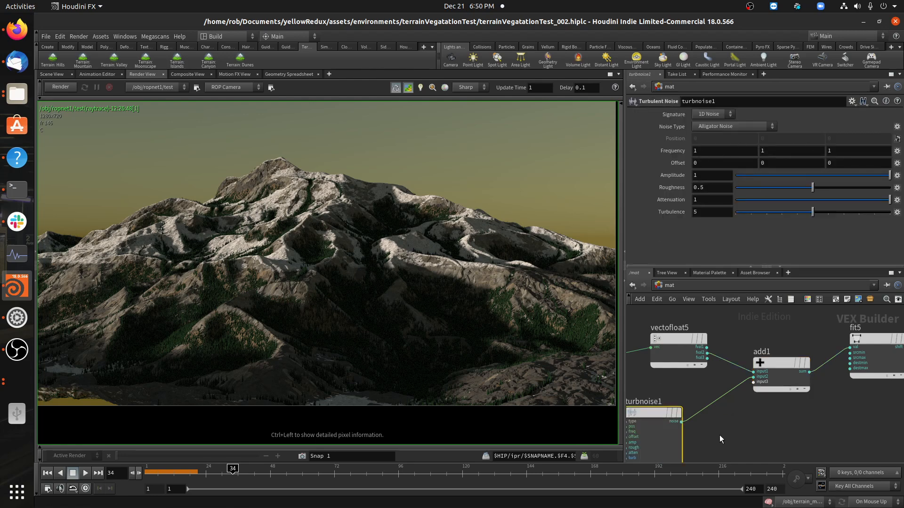
key("Tab")
type("mulc")
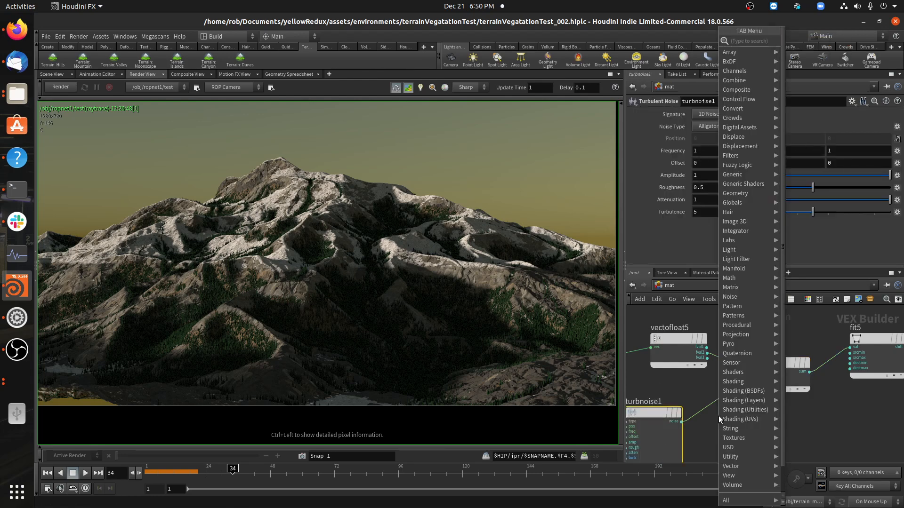
key("Return")
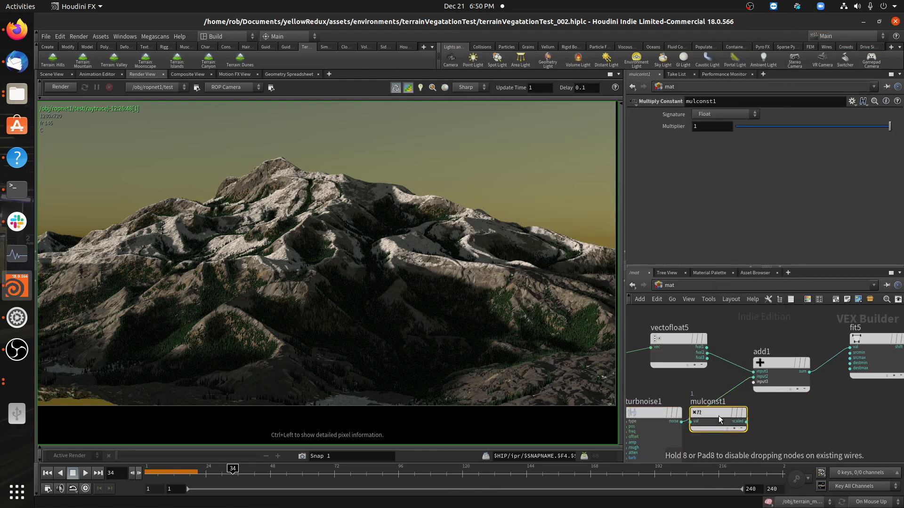
left_click(748, 405)
left_click_drag(755, 397, 743, 418)
left_click_drag(647, 375, 654, 452)
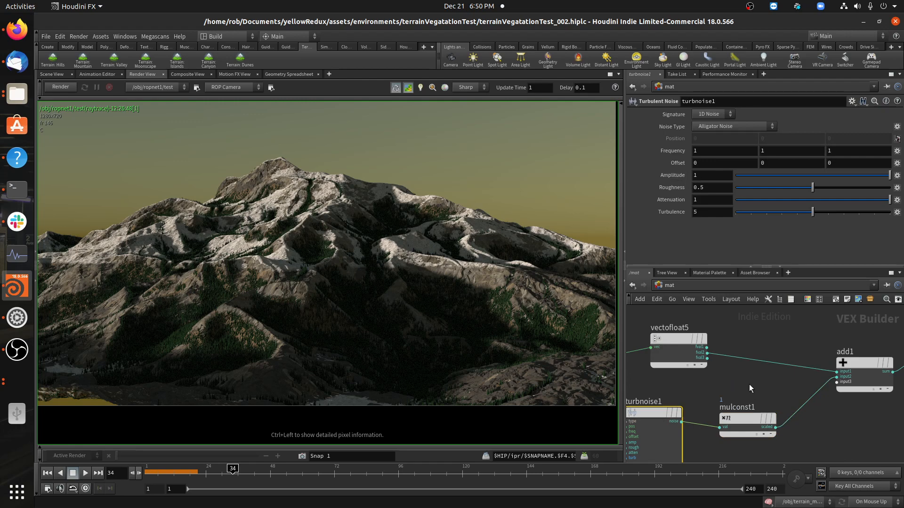
Rearrange mulconst1 and add1 beside turbnoise1, and wire vectofloat5's fval2 output directly into fit5's val input, bypassing add1.
left_click(749, 418)
scroll(757, 396, "down", 2)
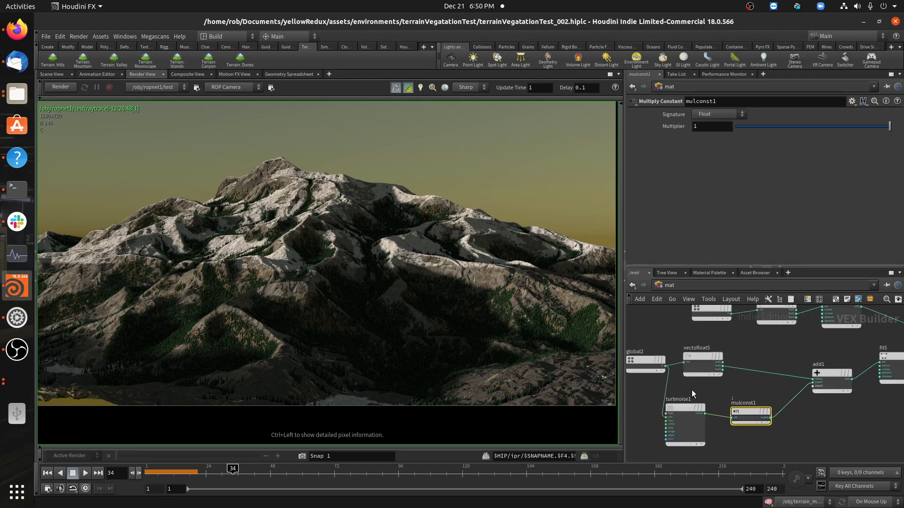
mouse_move(745, 409)
left_mouse_down()
mouse_move(755, 404)
mouse_move(748, 408)
left_mouse_up()
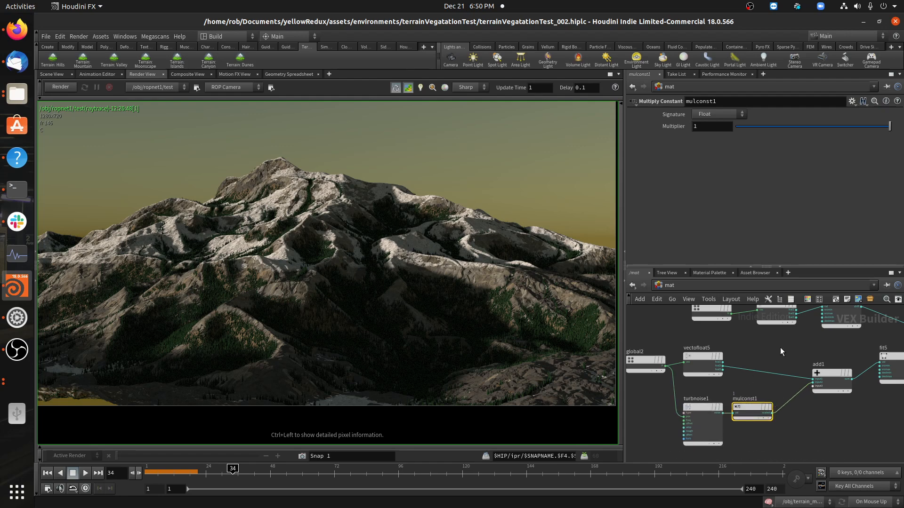
left_click_drag(821, 372, 798, 362)
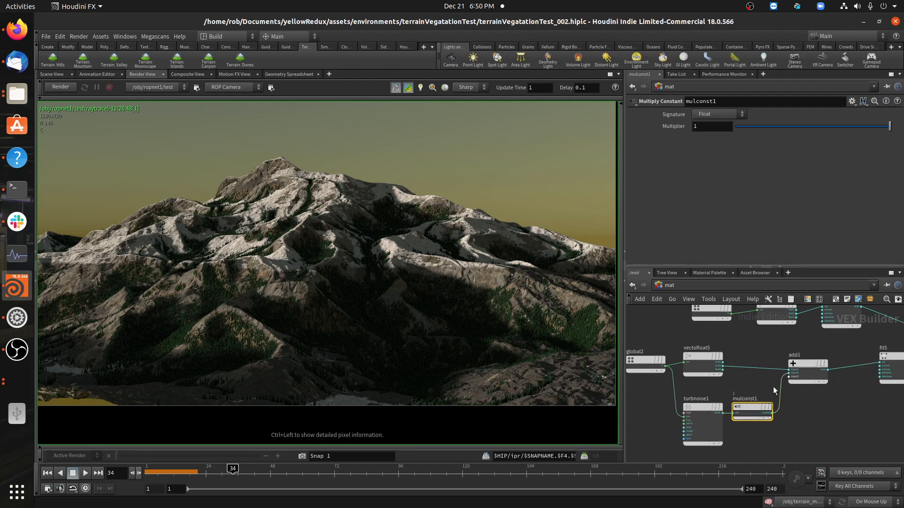
left_click_drag(723, 366, 878, 366)
left_click_drag(802, 365, 806, 397)
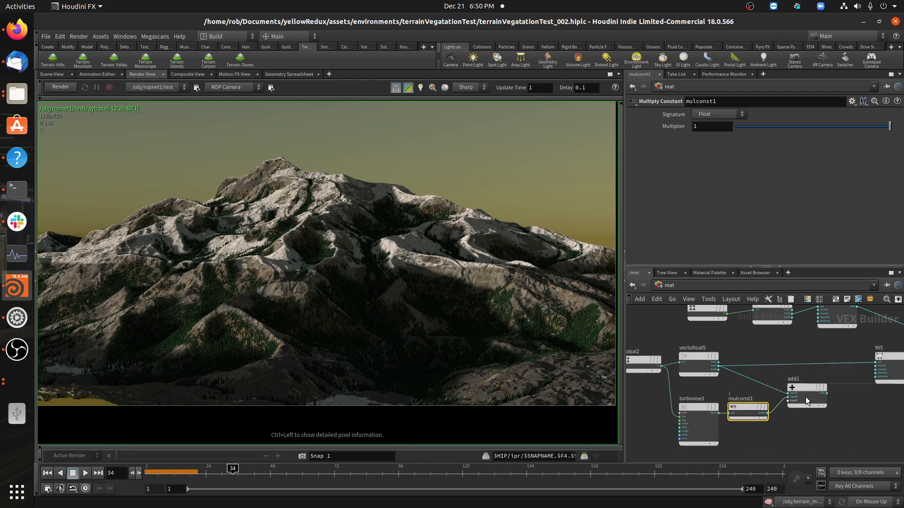
Return to the terrain_mountain geometry network and select the material1 node to show its assigned material path.
scroll(753, 395, "down", 3)
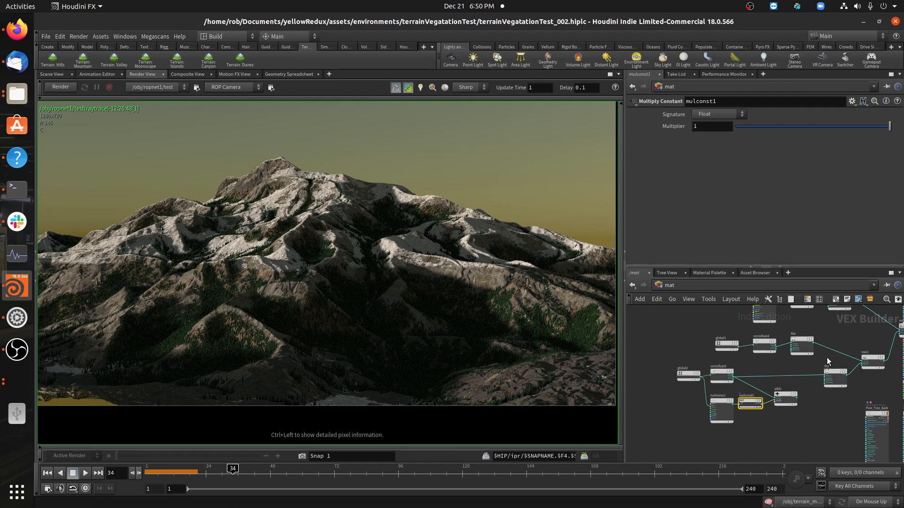
scroll(844, 362, "down", 3)
middle_click_drag(847, 394, 705, 427)
scroll(770, 339, "up", 4)
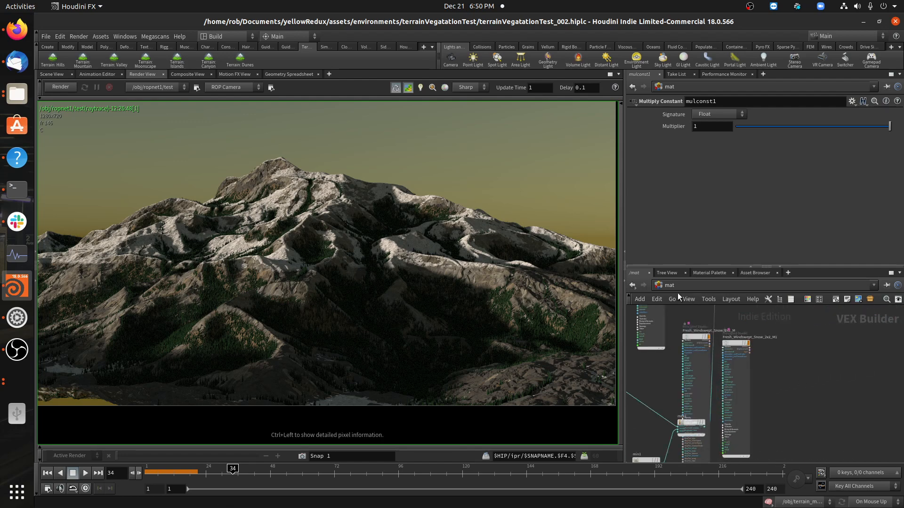
left_click(631, 285)
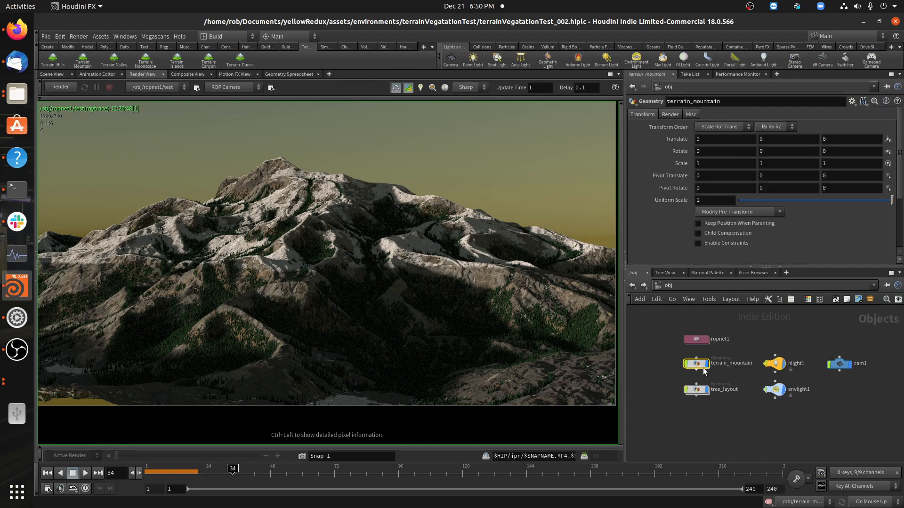
left_click(631, 285)
left_click(646, 409)
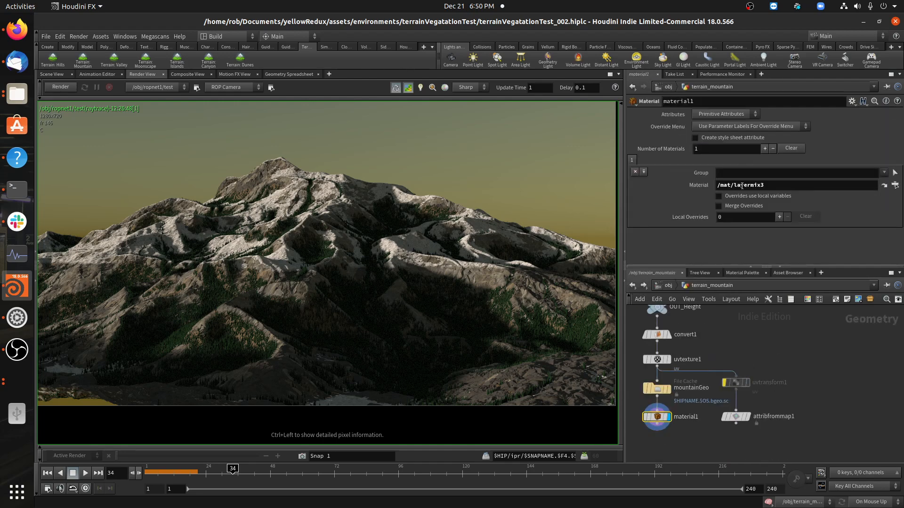
Browse the materials under /mat in material1's operator chooser, and close the chooser without picking one.
left_click(894, 185)
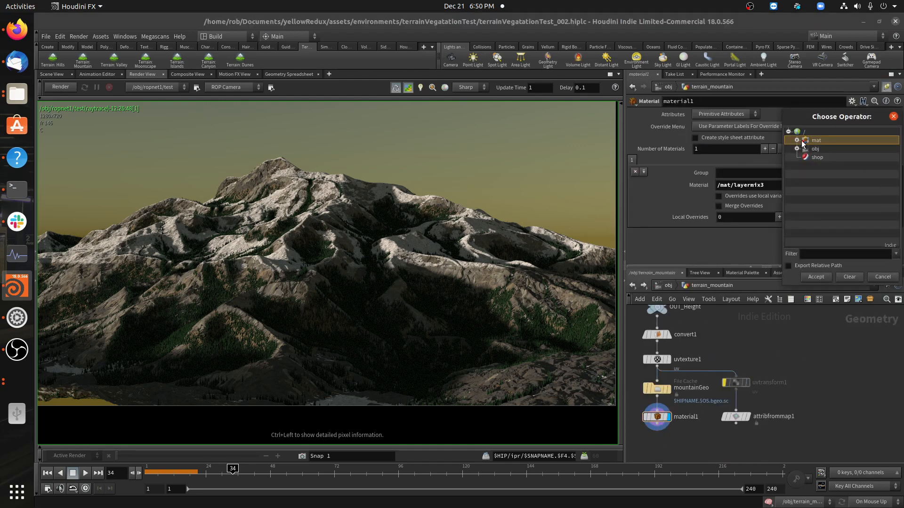
left_click(797, 140)
left_click_drag(828, 125, 601, 127)
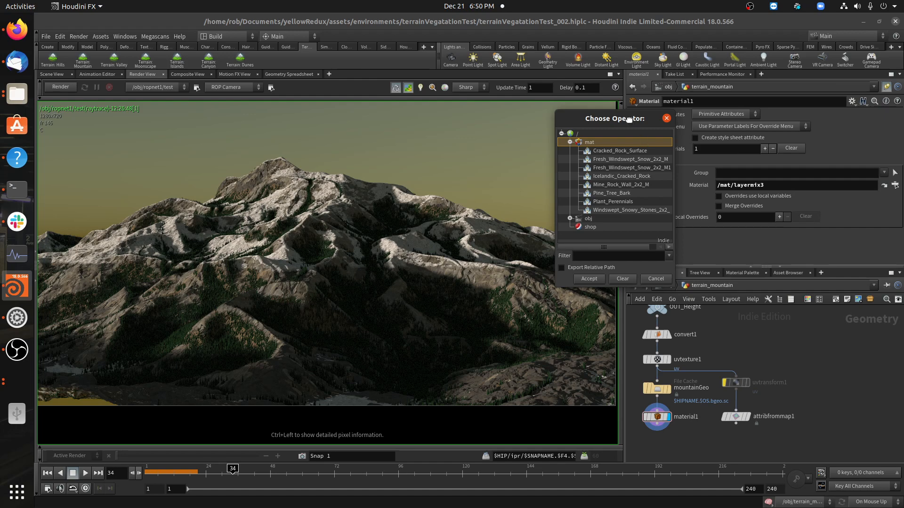
left_click_drag(629, 119, 546, 105)
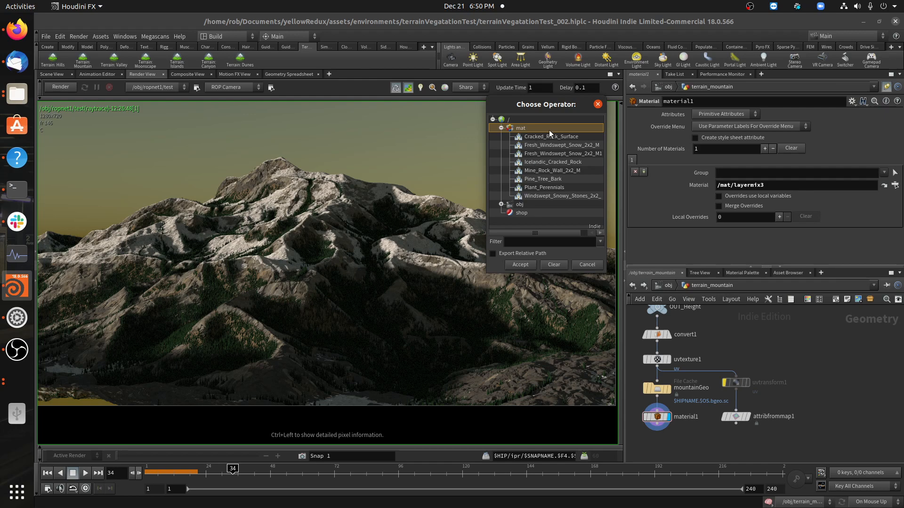
left_click(594, 266)
Re-enter /mat/layermix3 as the material path of the terrain's material1 node.
left_click_drag(717, 185, 804, 188)
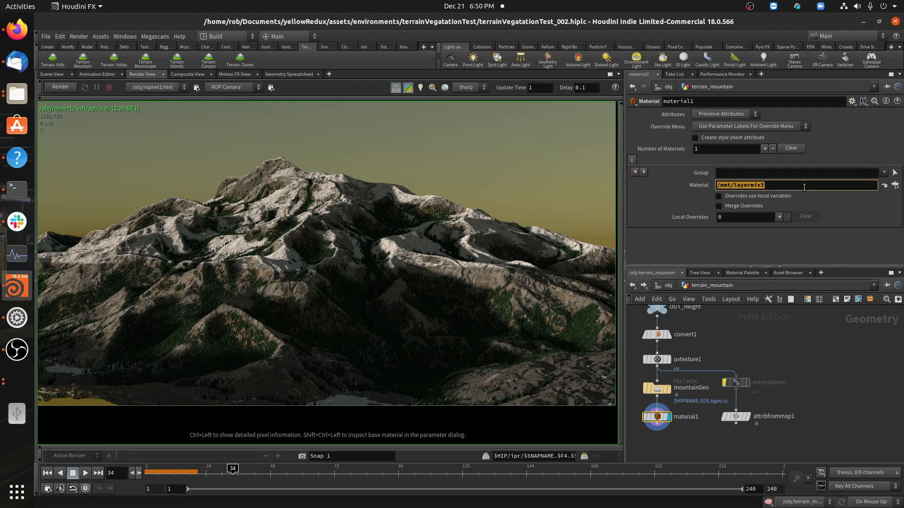
type("/mat")
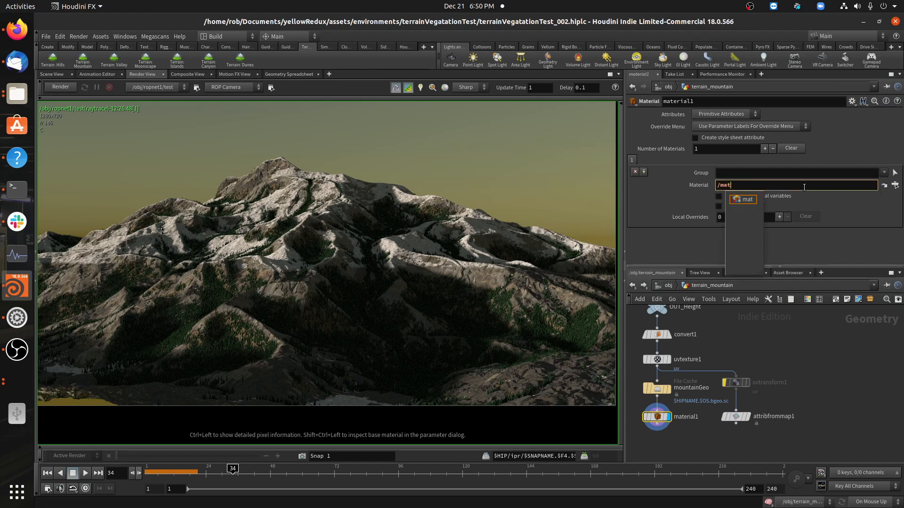
type("/")
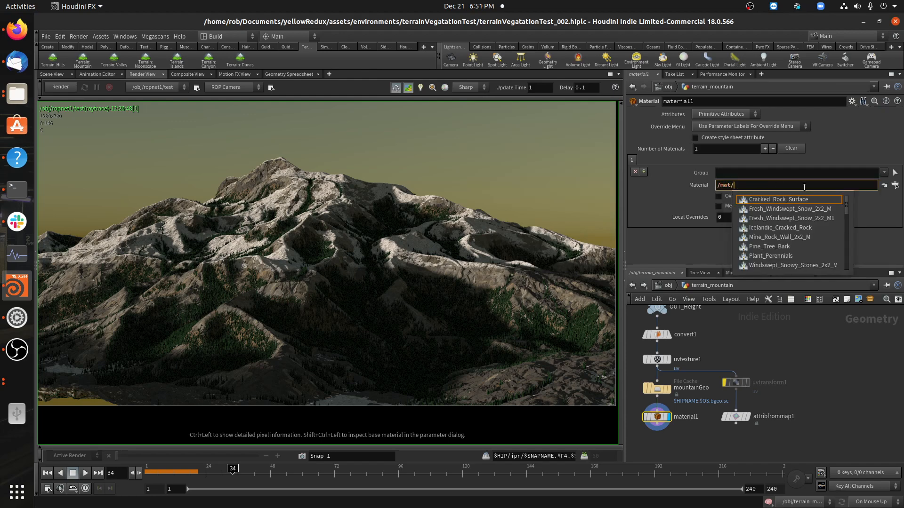
type("l")
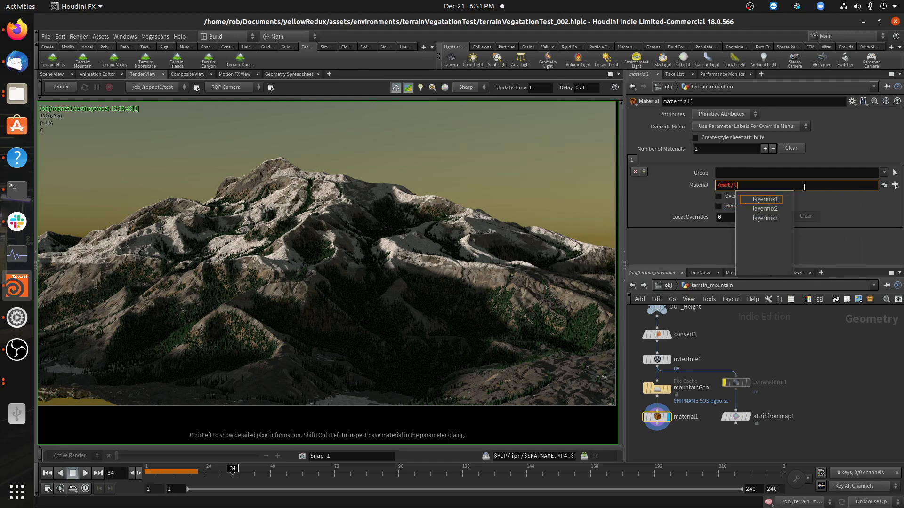
key("Down")
key("Down")
key("Down")
key("Return")
key("Return")
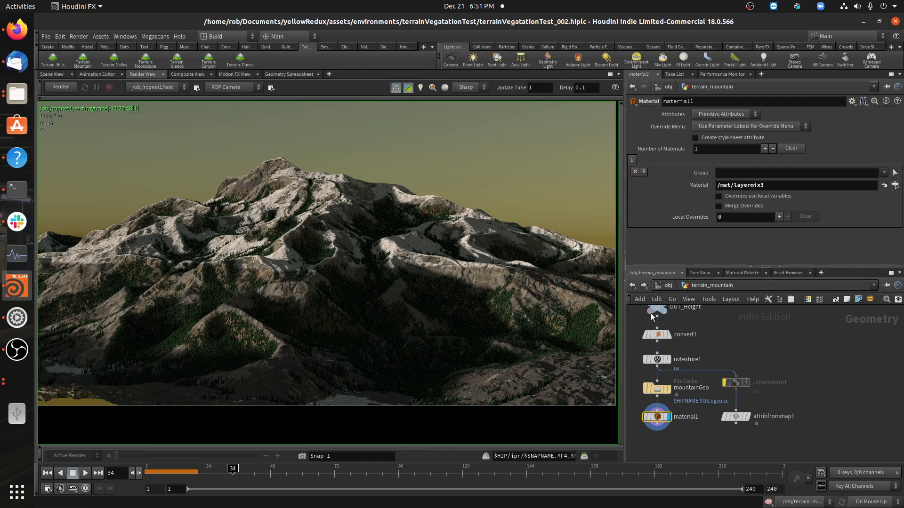
Open the tree_layout network and inspect the tube1, transform1 and color1 nodes that make up the tree shape.
left_click(667, 285)
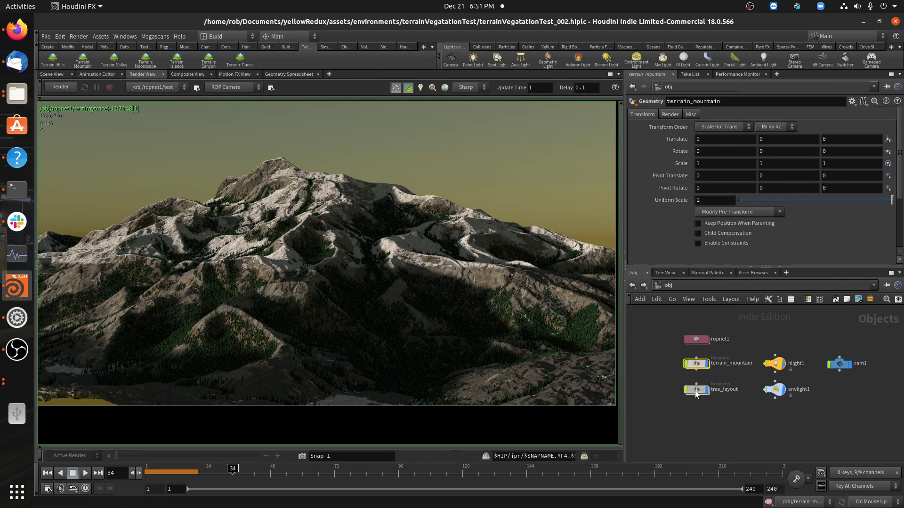
left_click_drag(689, 399, 694, 390)
double_click(695, 387)
scroll(754, 372, "up", 3)
mouse_move(753, 361)
left_mouse_down()
mouse_move(733, 349)
mouse_move(755, 357)
left_mouse_up()
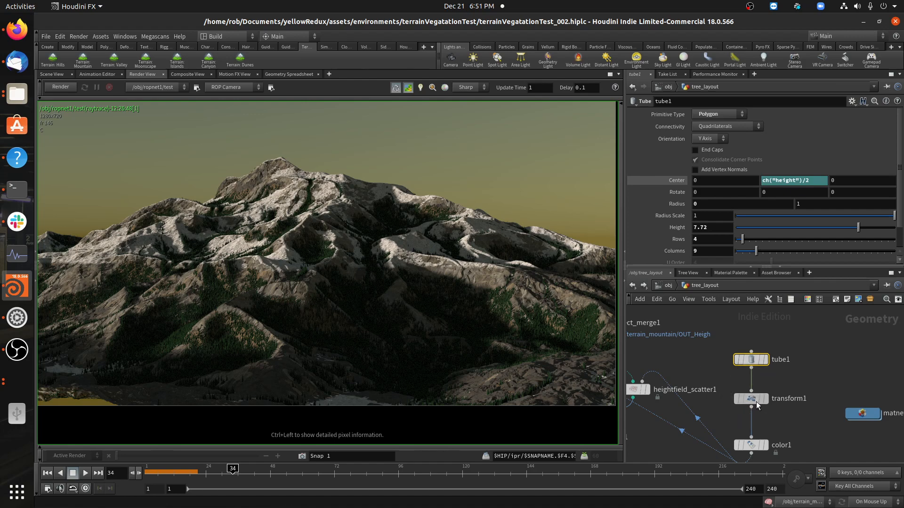
left_click(741, 400)
middle_click_drag(740, 434, 733, 380)
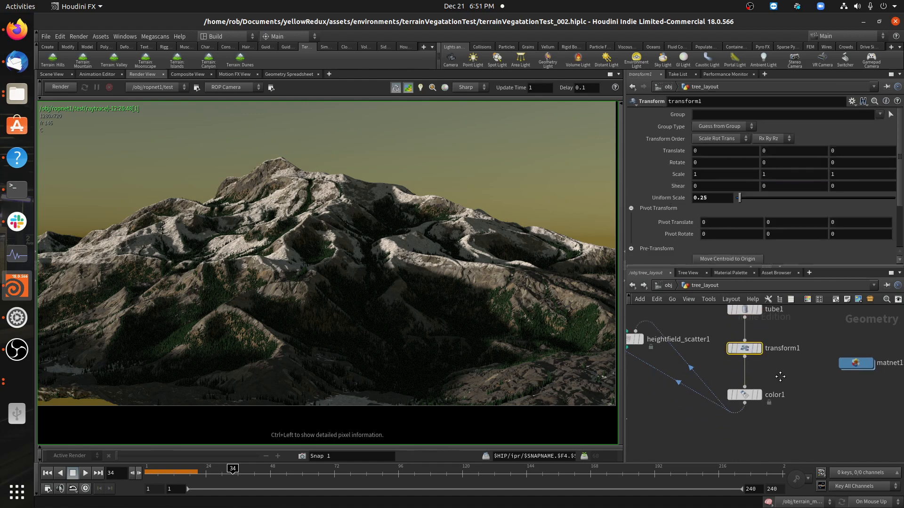
left_click(745, 390)
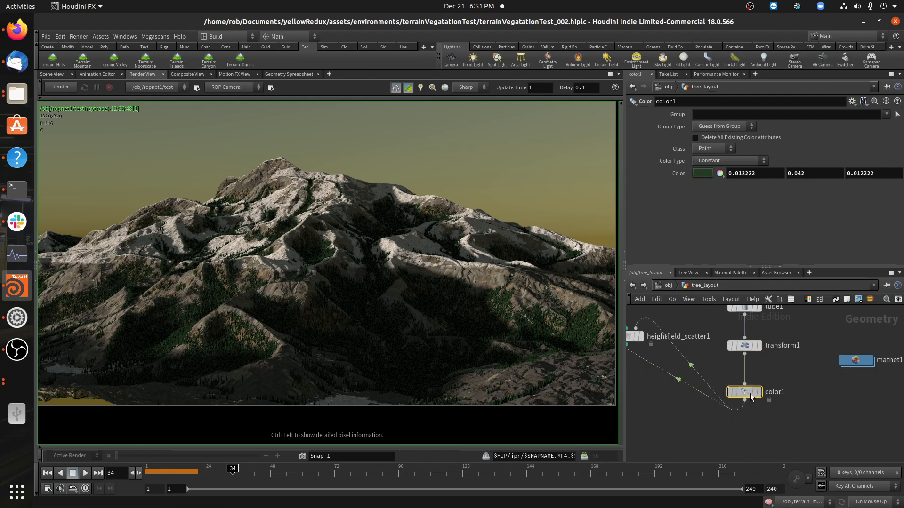
left_click_drag(748, 393, 749, 379)
middle_click_drag(716, 414, 818, 445)
scroll(817, 444, "down", 2)
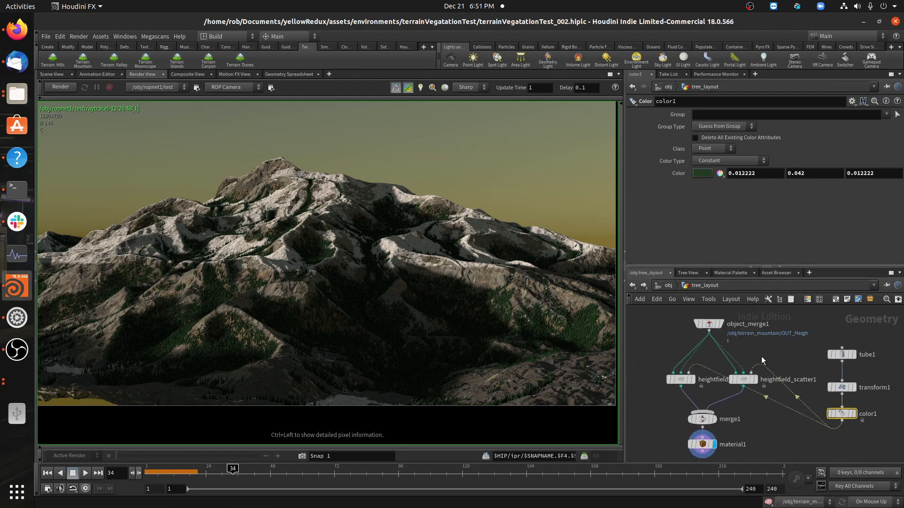
Inspect object_merge1 and compare the mask layers and coverage settings of heightfield_scatter1 and heightfield_scatter2, spacing the two scatter nodes apart.
left_click(709, 324)
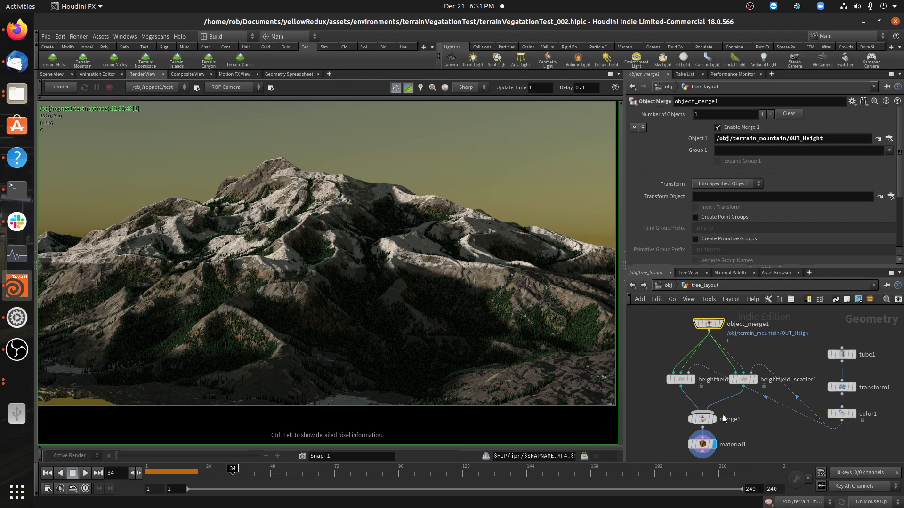
left_click_drag(668, 381, 638, 380)
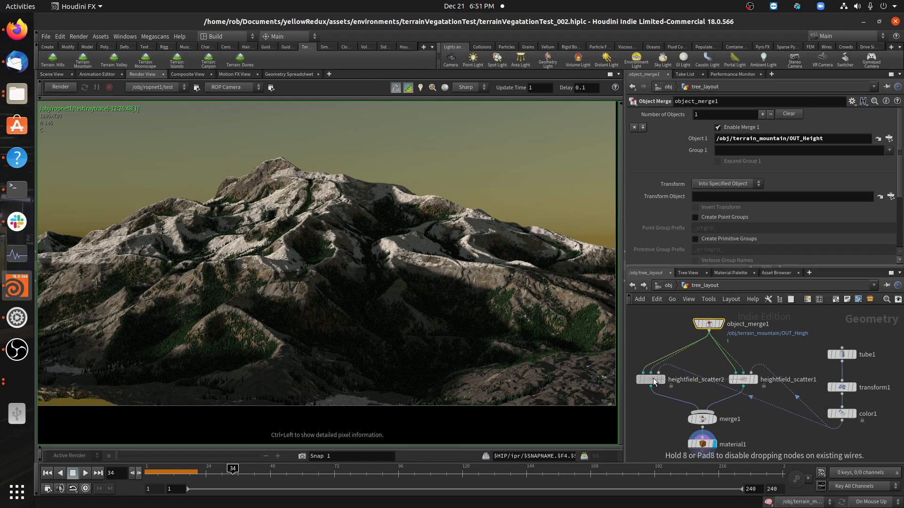
left_click(740, 381)
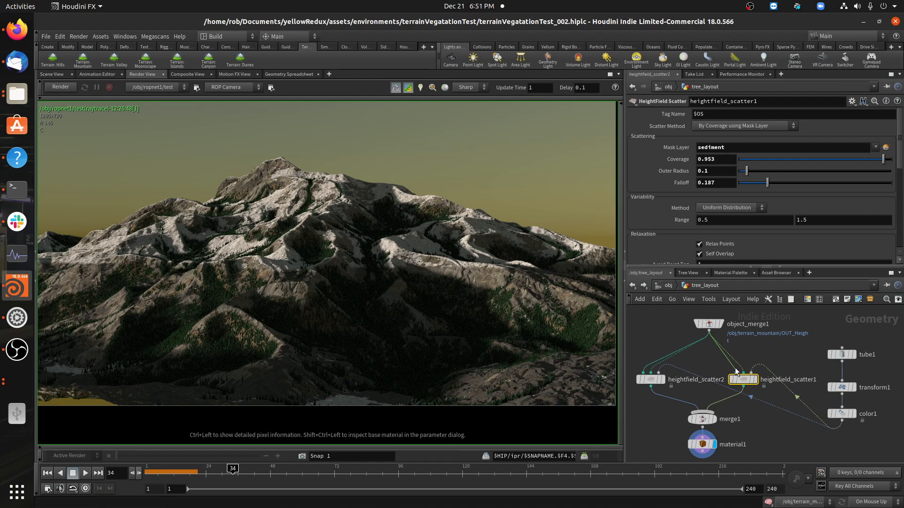
left_click(649, 379)
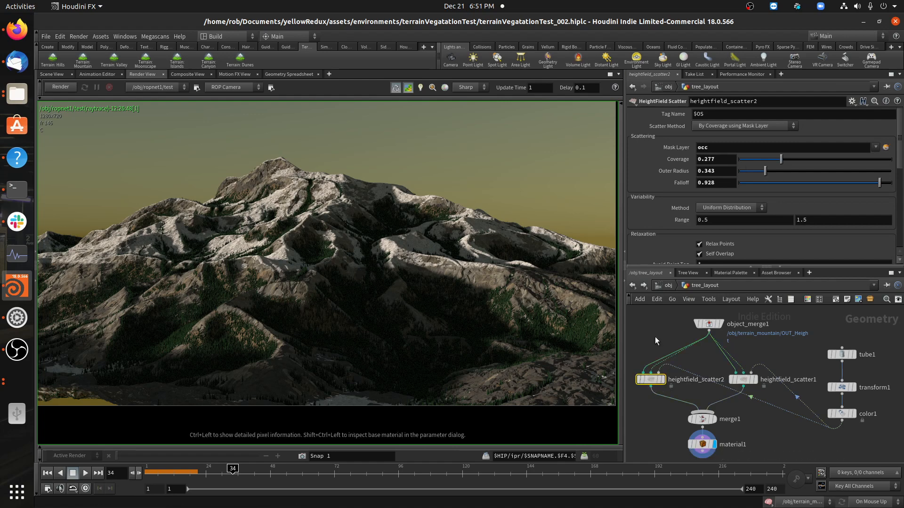
left_click(744, 377)
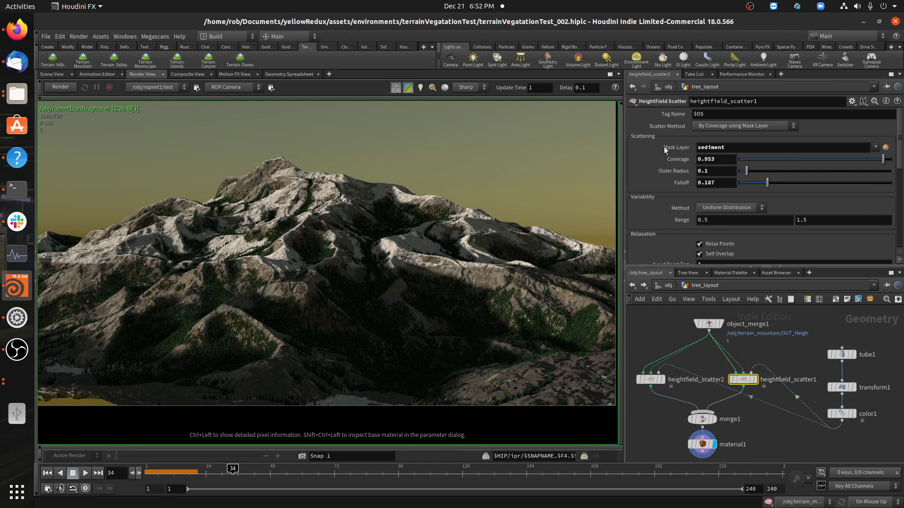
left_click(650, 379)
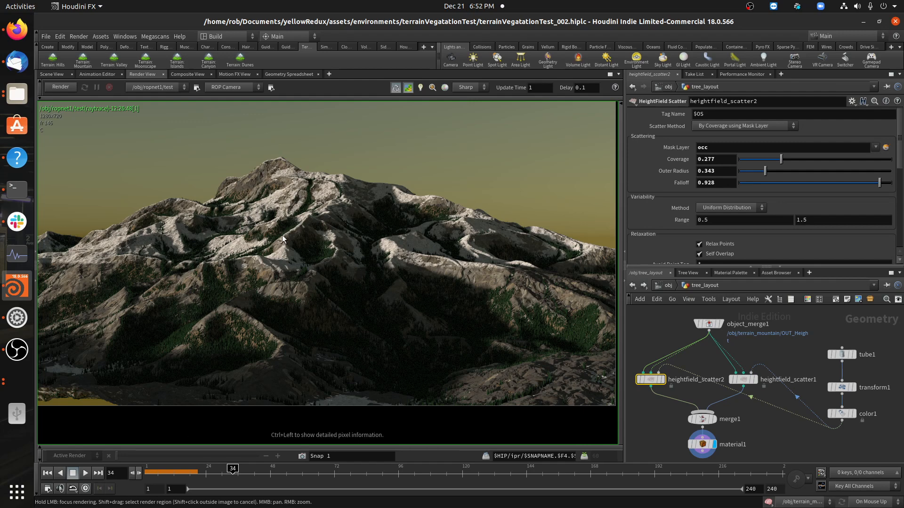
left_click(742, 376)
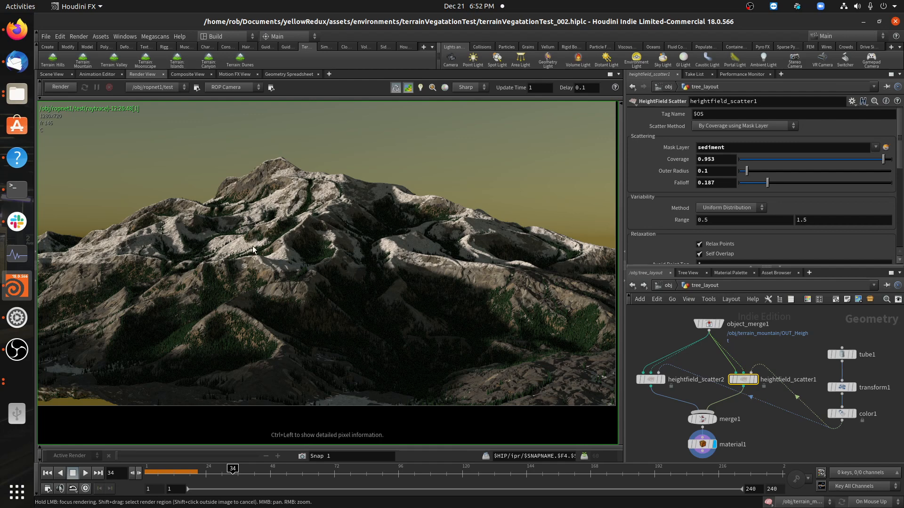
Check the material path on tree_layout's material1, and move matnet1 below color1 and open it to view the tree shader.
left_click(702, 444)
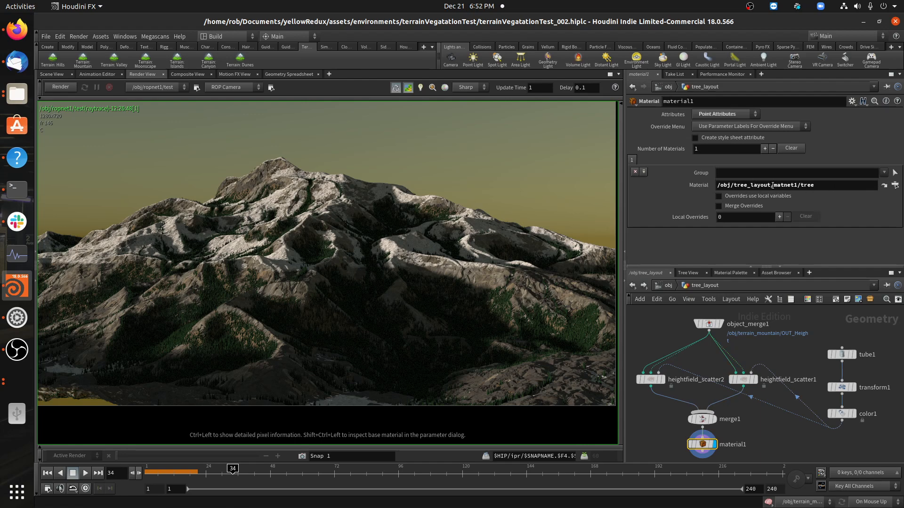
middle_click_drag(810, 431, 718, 403)
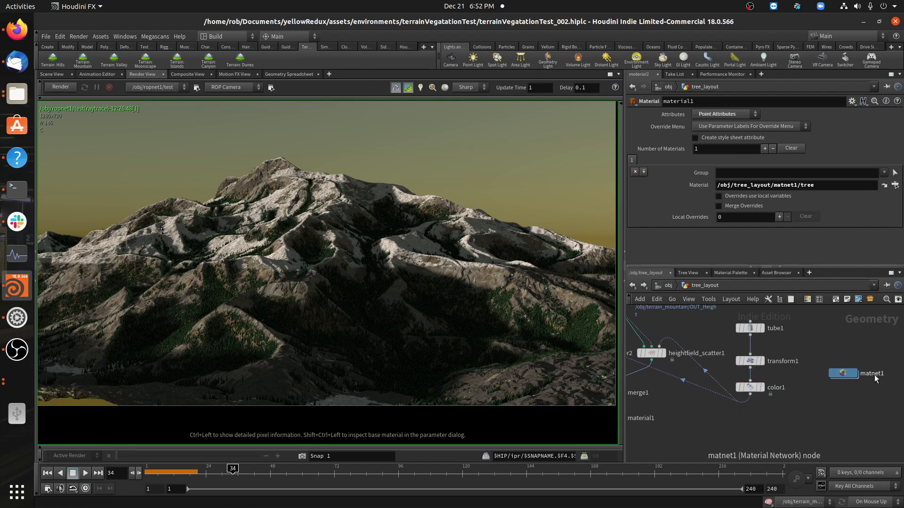
left_click_drag(840, 404, 764, 427)
double_click(754, 427)
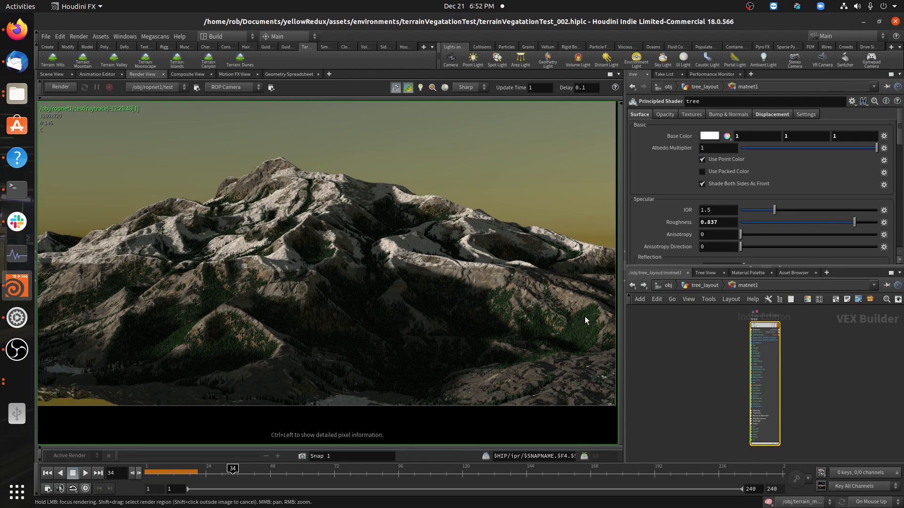
Return to the tree_layout network and check color1's constant color, nudging object_merge1 slightly above the scatter nodes.
left_click(698, 285)
left_click(749, 387)
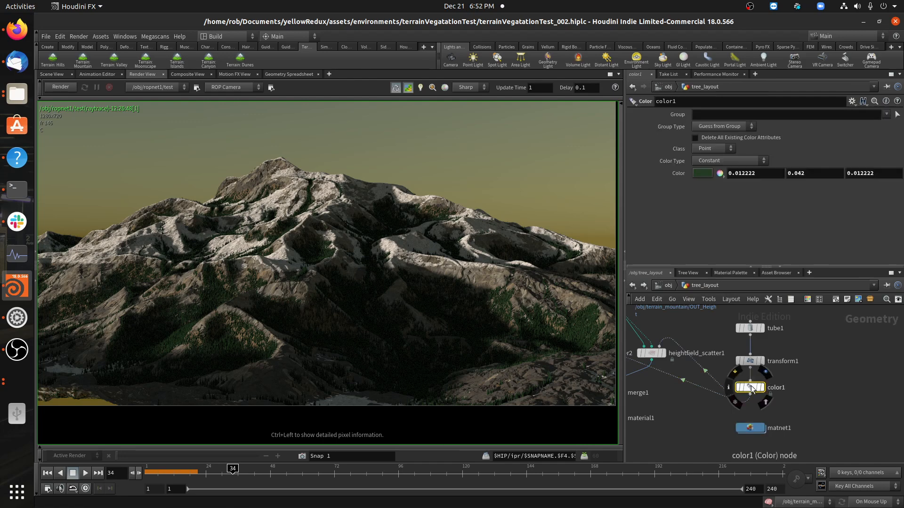
middle_click_drag(680, 393, 785, 371)
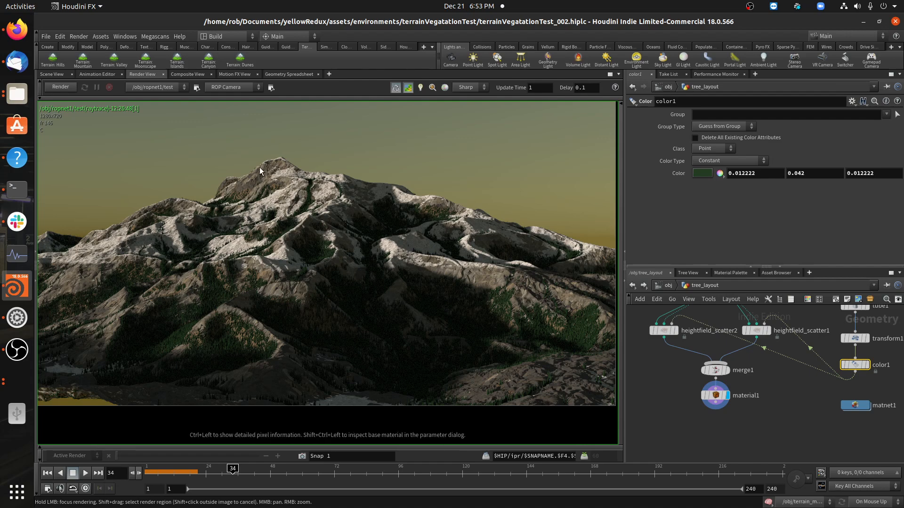
mouse_move(702, 394)
scroll(743, 385, "down", 2)
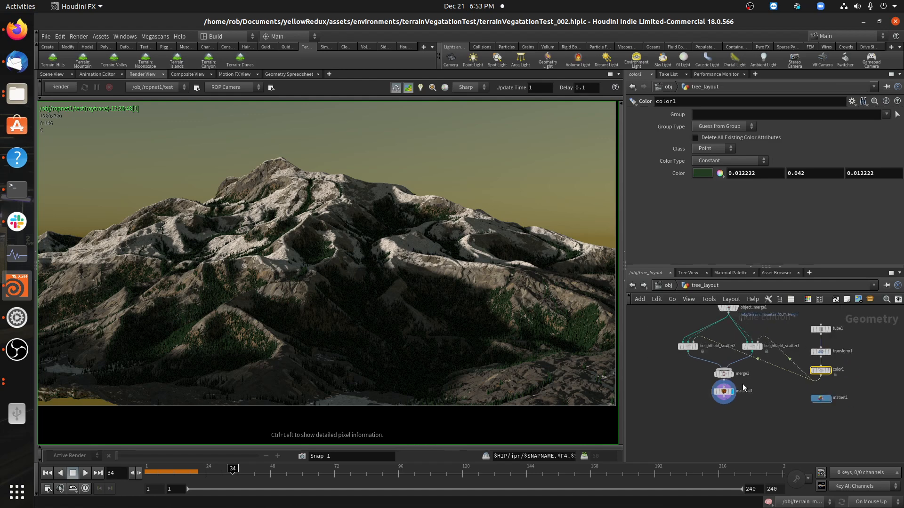
middle_click_drag(798, 406, 783, 426)
left_click_drag(714, 326, 705, 329)
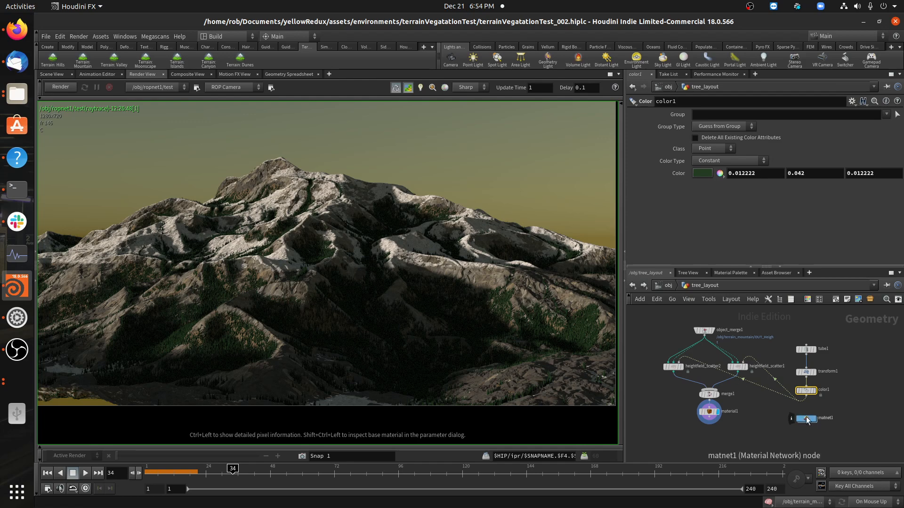
Open ropnet1 to review the Mantra test node's forced objects, and return to the object level.
left_click(668, 285)
double_click(698, 337)
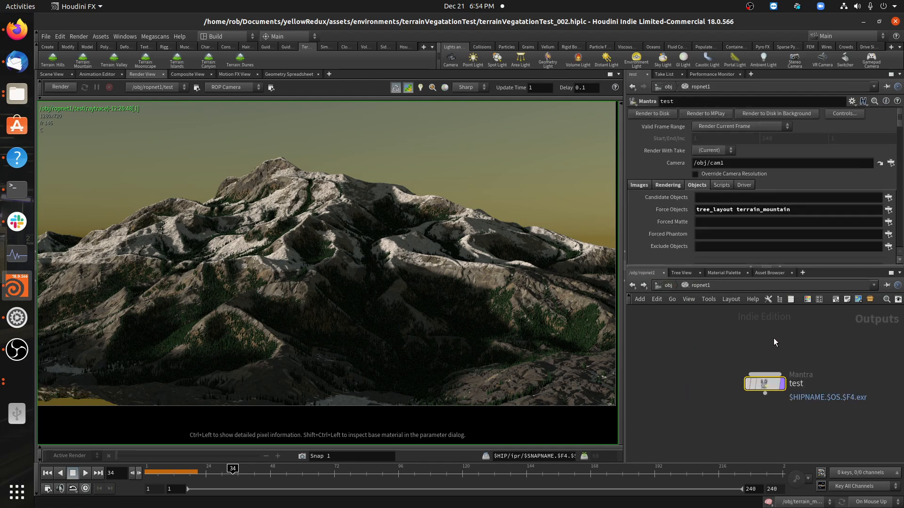
left_click(670, 286)
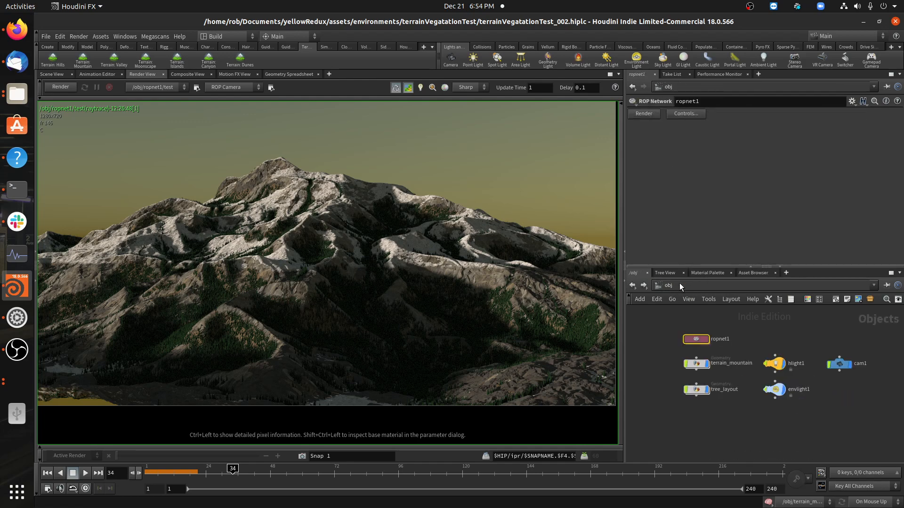
Open the mat network and select the Windswept_Snowy_Stones_2x2_M shader feeding layermix3 to review its UV scale.
left_click(678, 284)
left_click(670, 315)
scroll(707, 355, "down", 3)
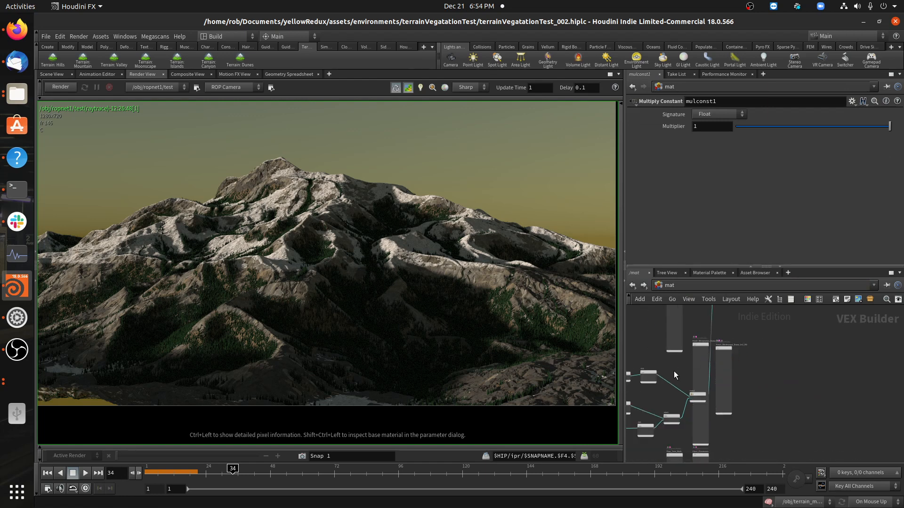
middle_click_drag(673, 368, 703, 437)
scroll(710, 430, "up", 4)
middle_click_drag(738, 376, 725, 306)
scroll(725, 321, "down", 4)
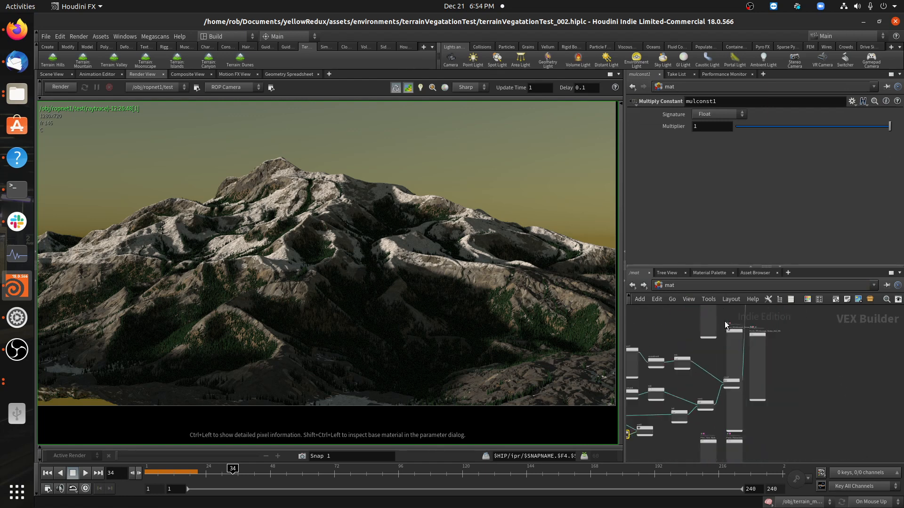
scroll(706, 389, "up", 4)
middle_click_drag(719, 354, 671, 410)
left_click_drag(716, 322, 826, 331)
middle_click_drag(682, 360, 709, 478)
middle_click_drag(713, 367, 726, 417)
left_click(698, 375)
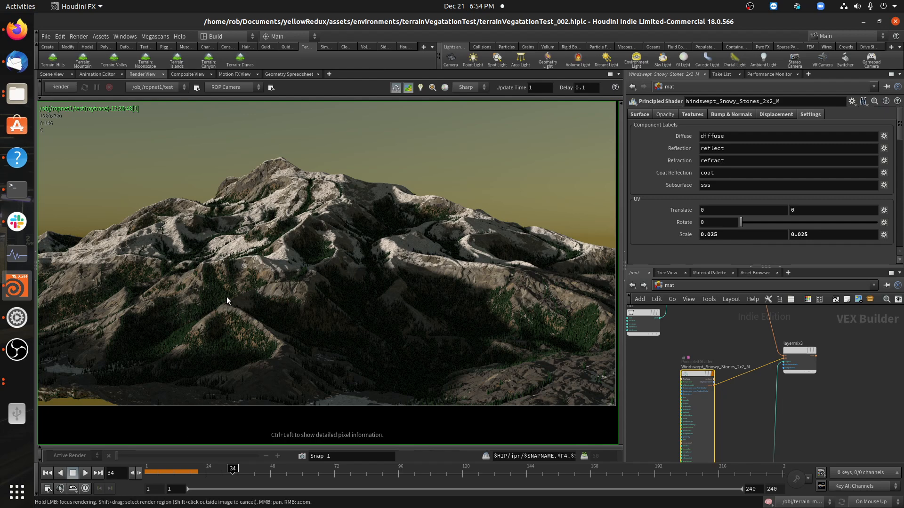
Show the scene in the UV viewport and examine how the terrain's UVs fill the tile.
left_click(43, 74)
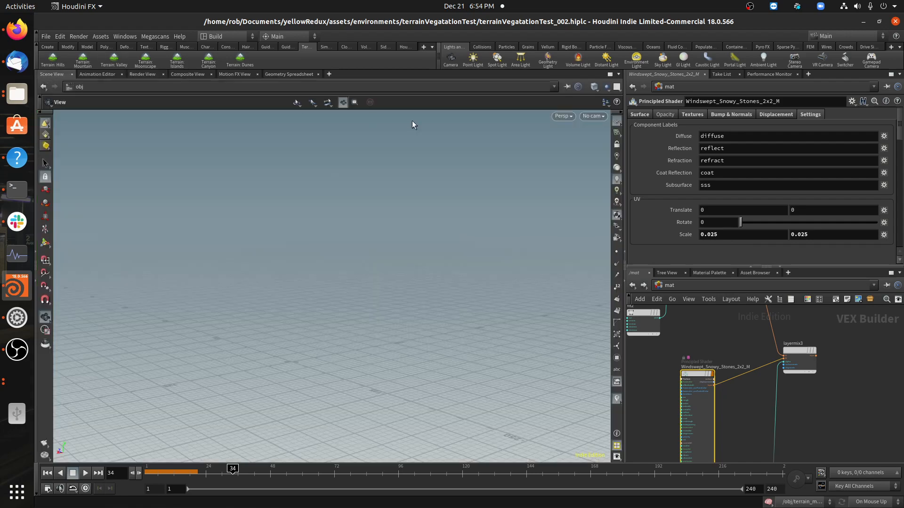
left_click(563, 116)
mouse_move(570, 135)
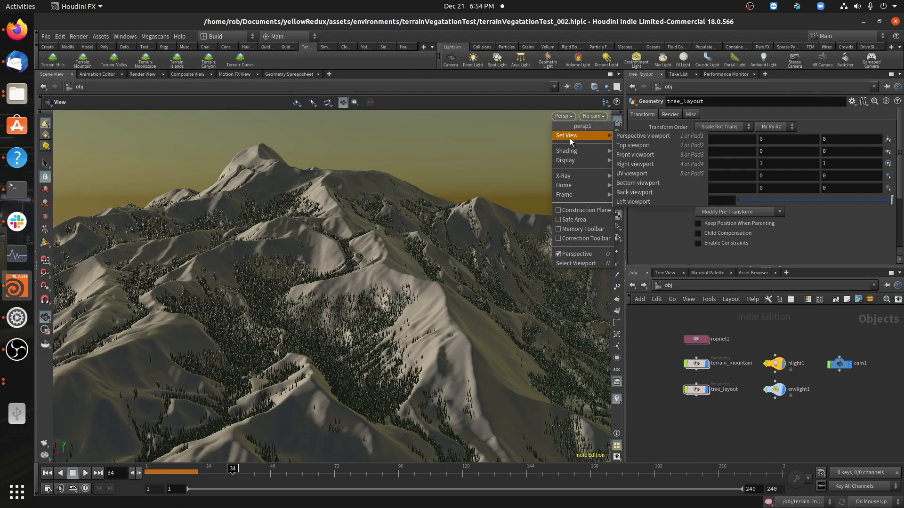
left_click(635, 173)
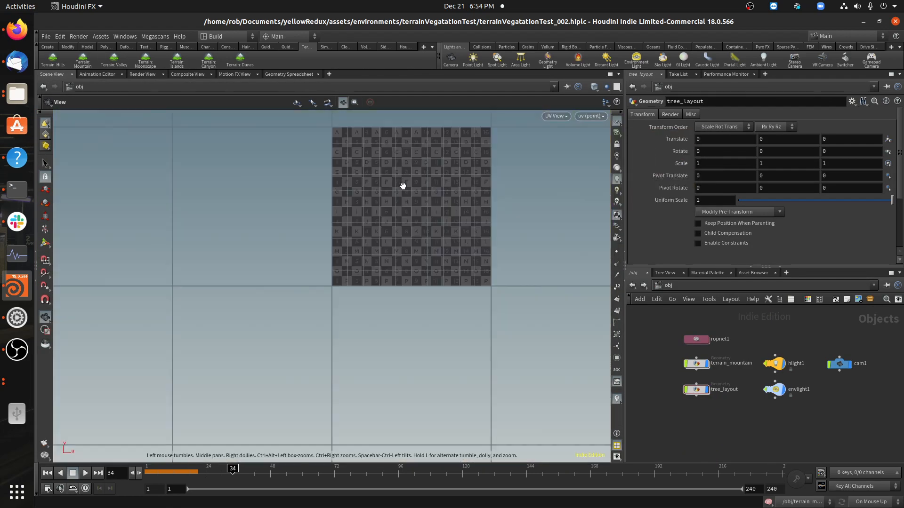
scroll(411, 232, "down", 2)
middle_click_drag(412, 232, 391, 267)
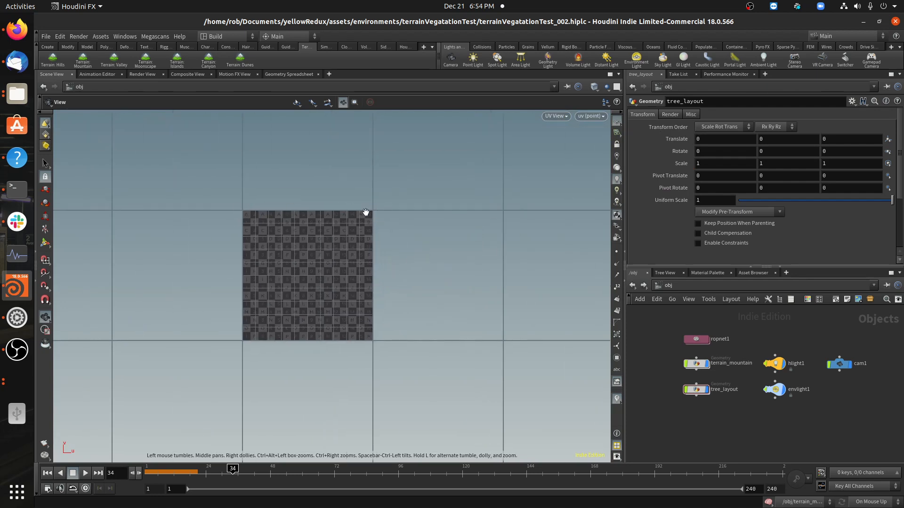
scroll(367, 212, "down", 2)
middle_click_drag(397, 216, 361, 262)
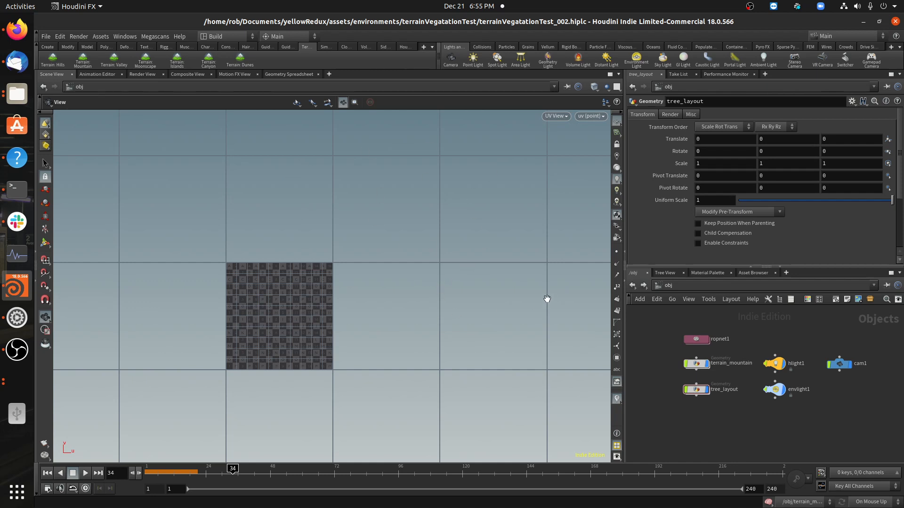
left_click(17, 350)
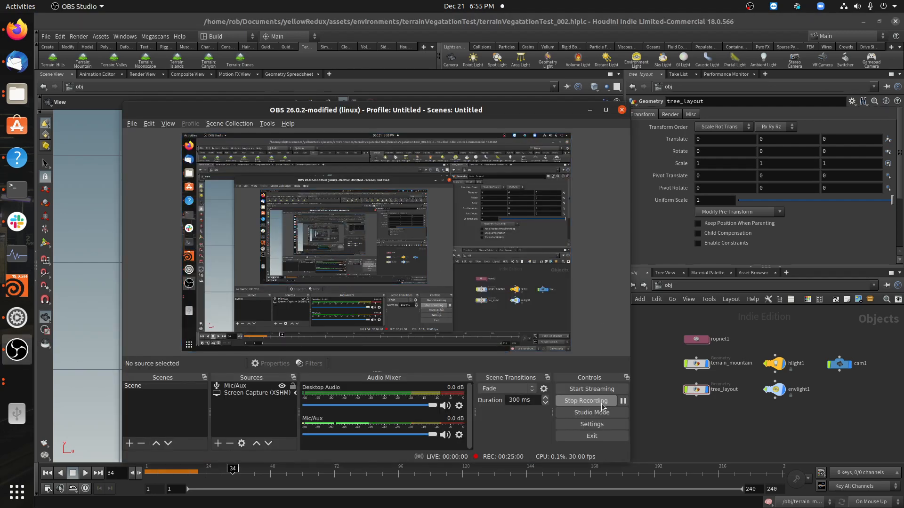